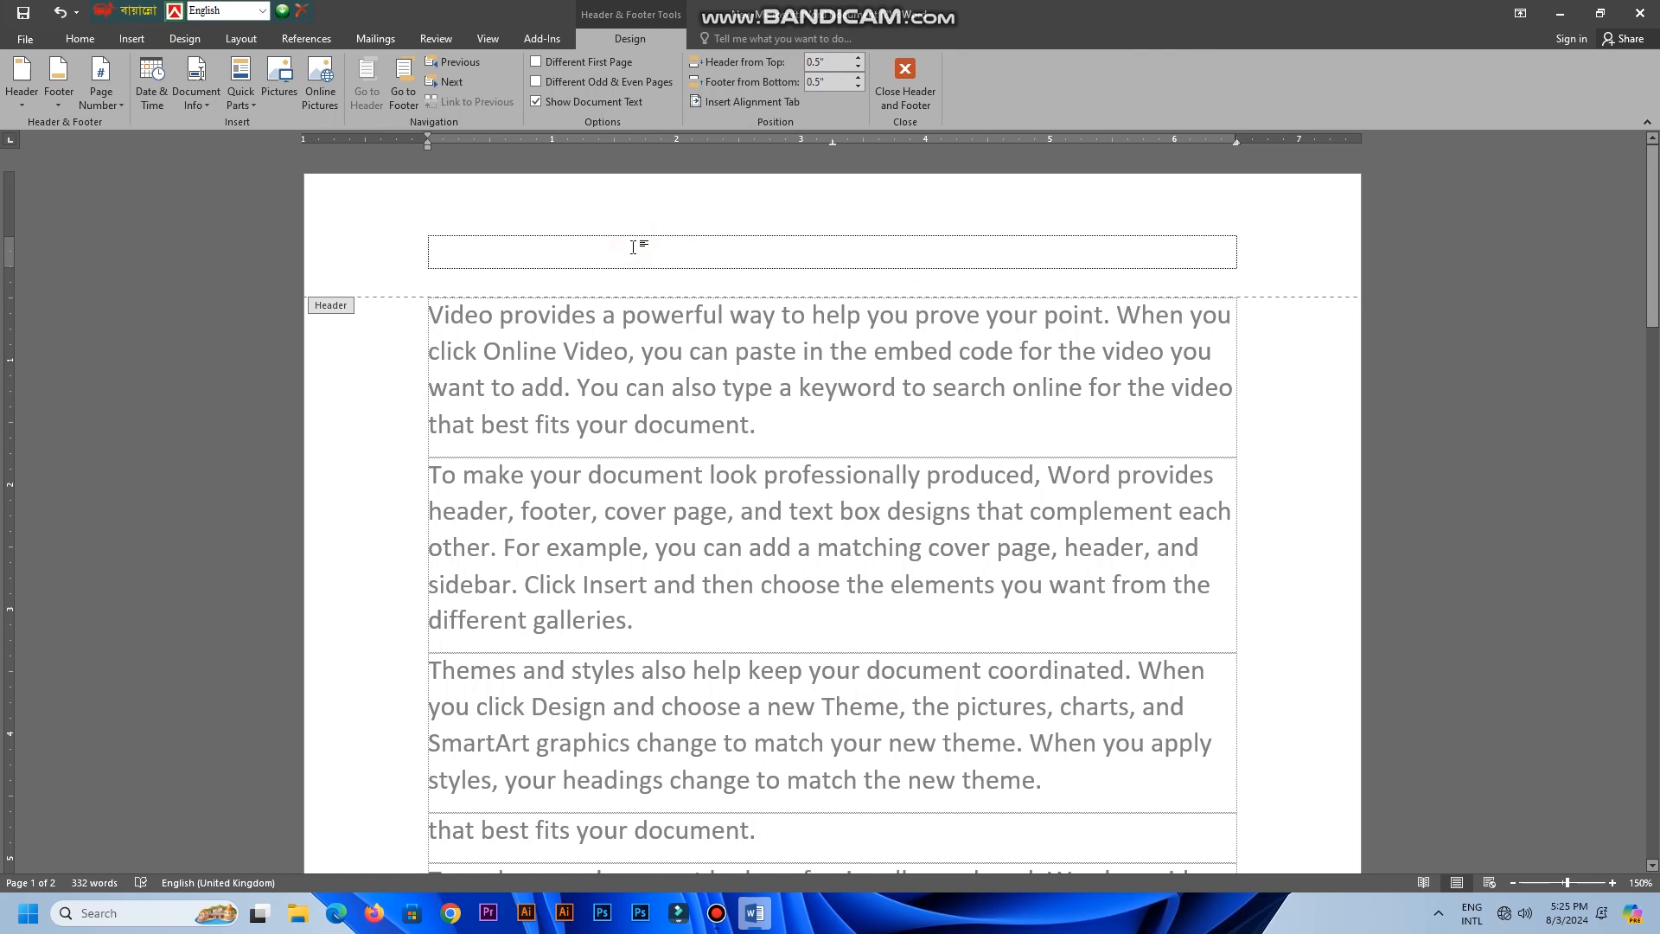
Enter "Perfect Computer" as the page header text and center it
text(Perfe)
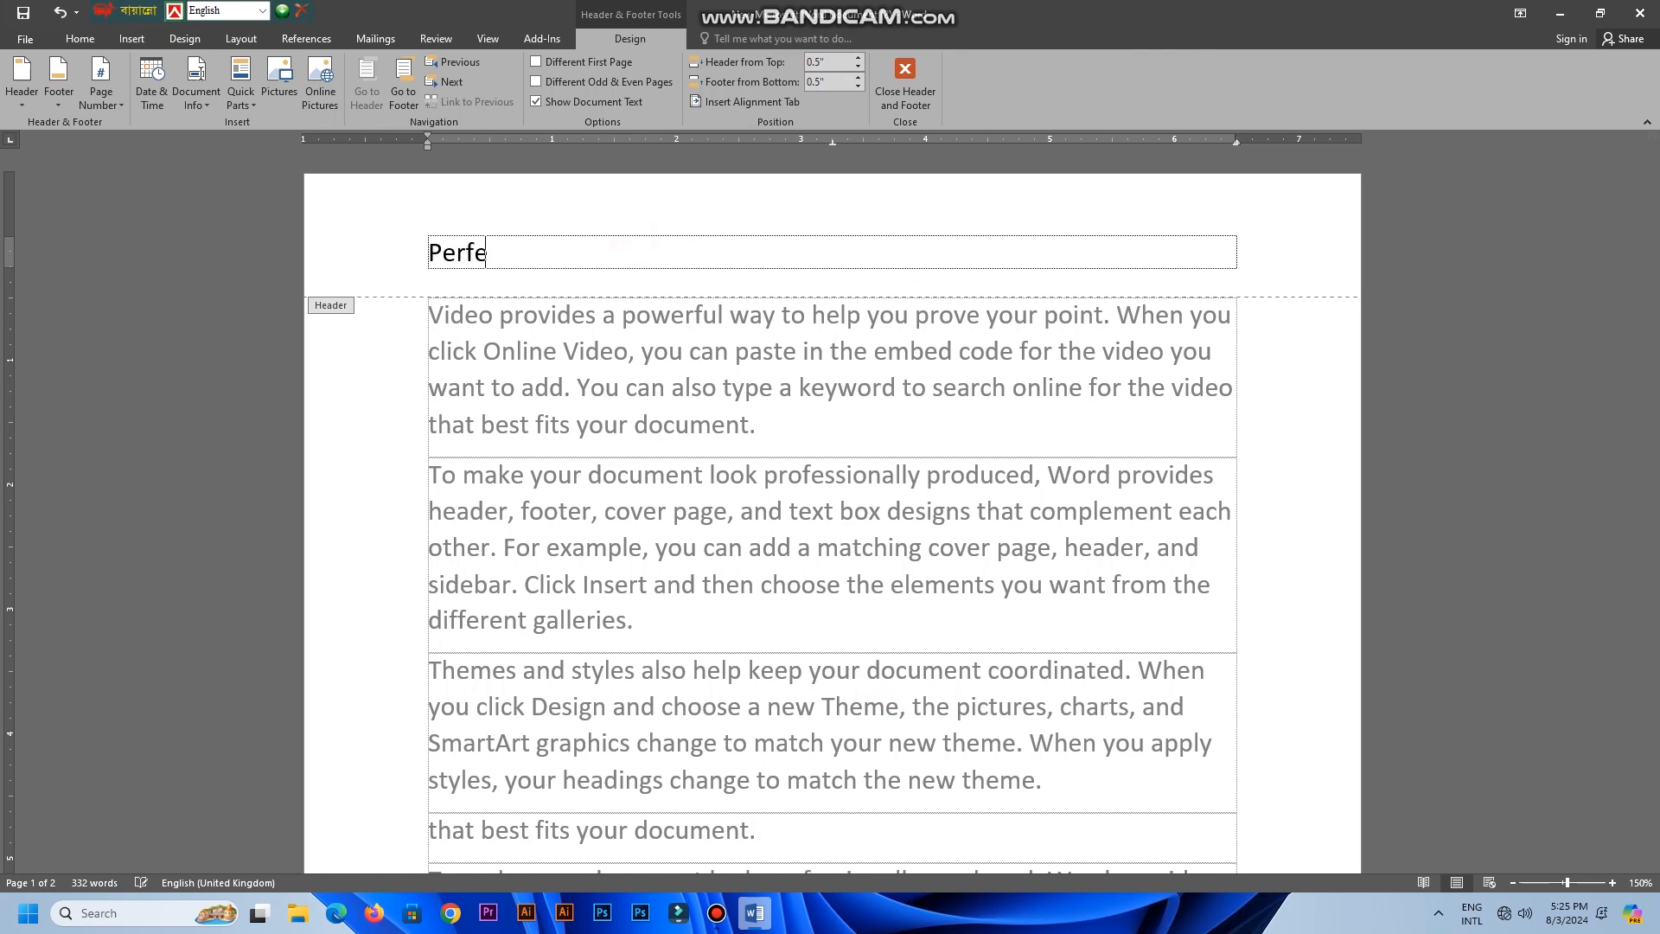
text(ct Computer)
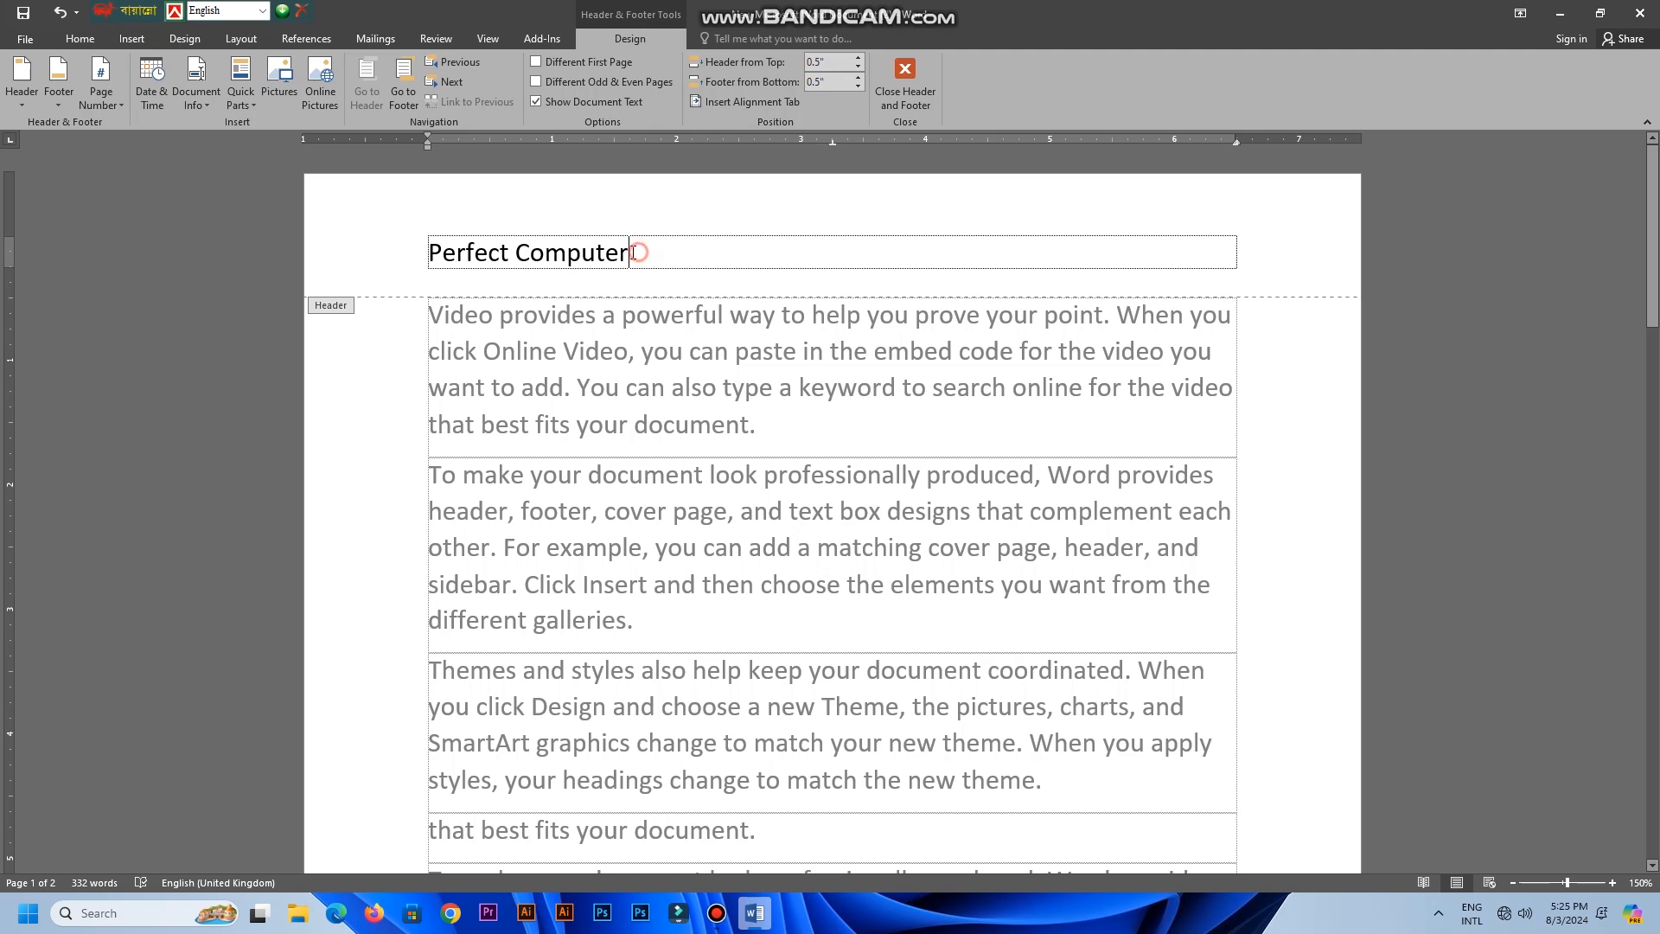
drag(644, 251, 412, 251)
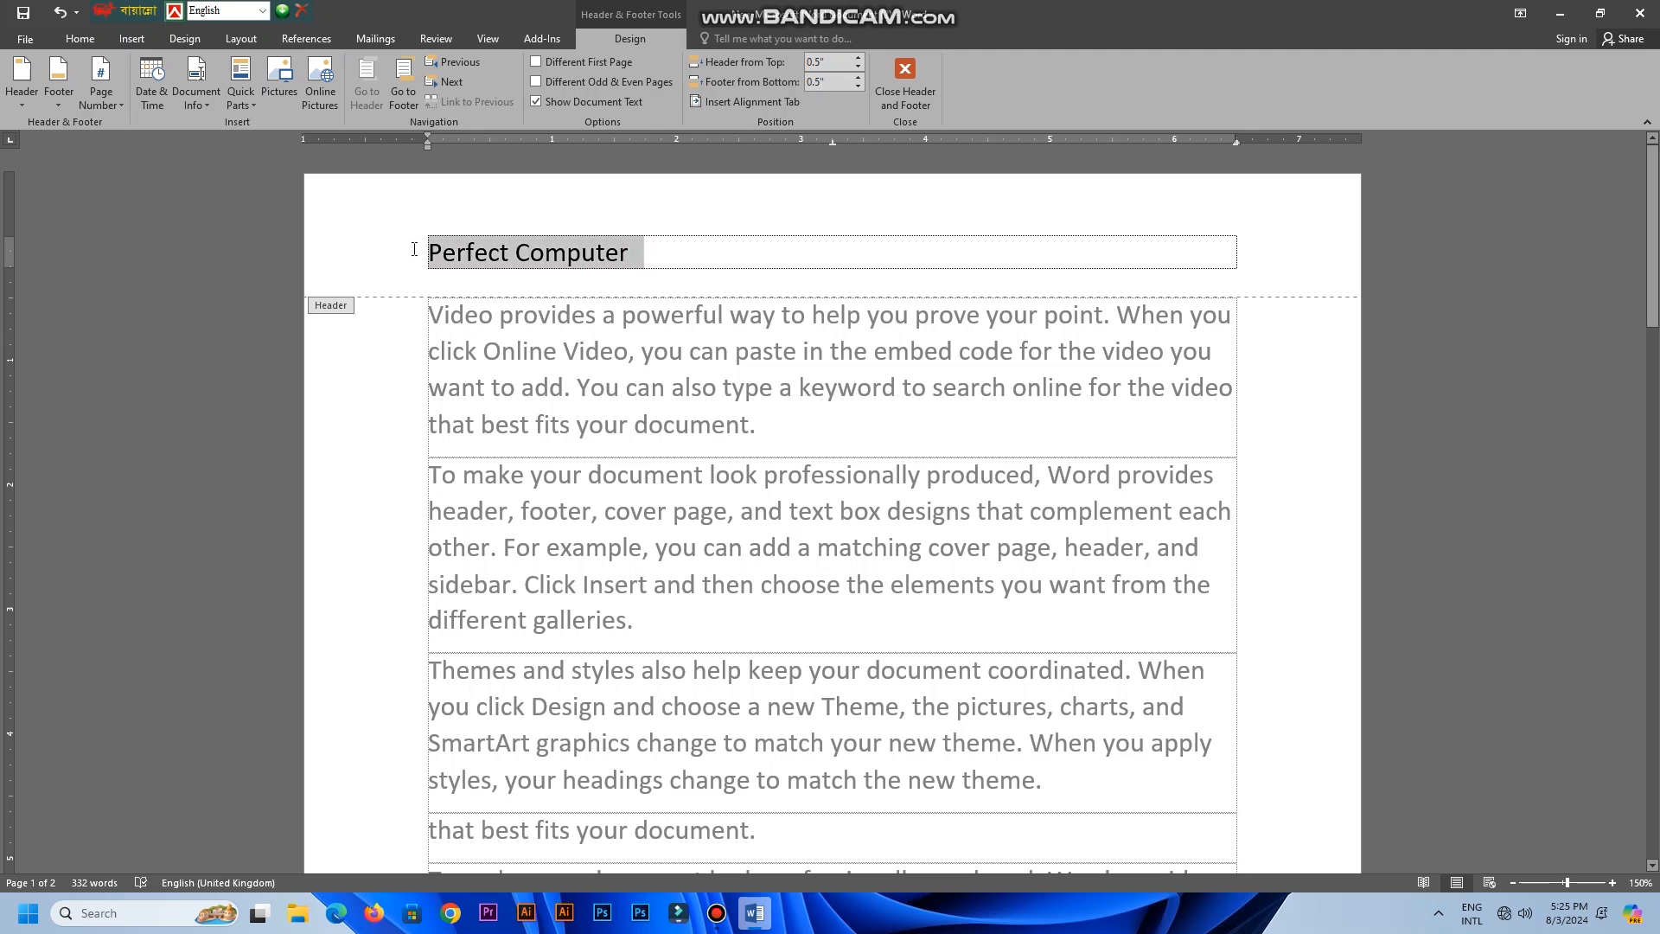
click(81, 38)
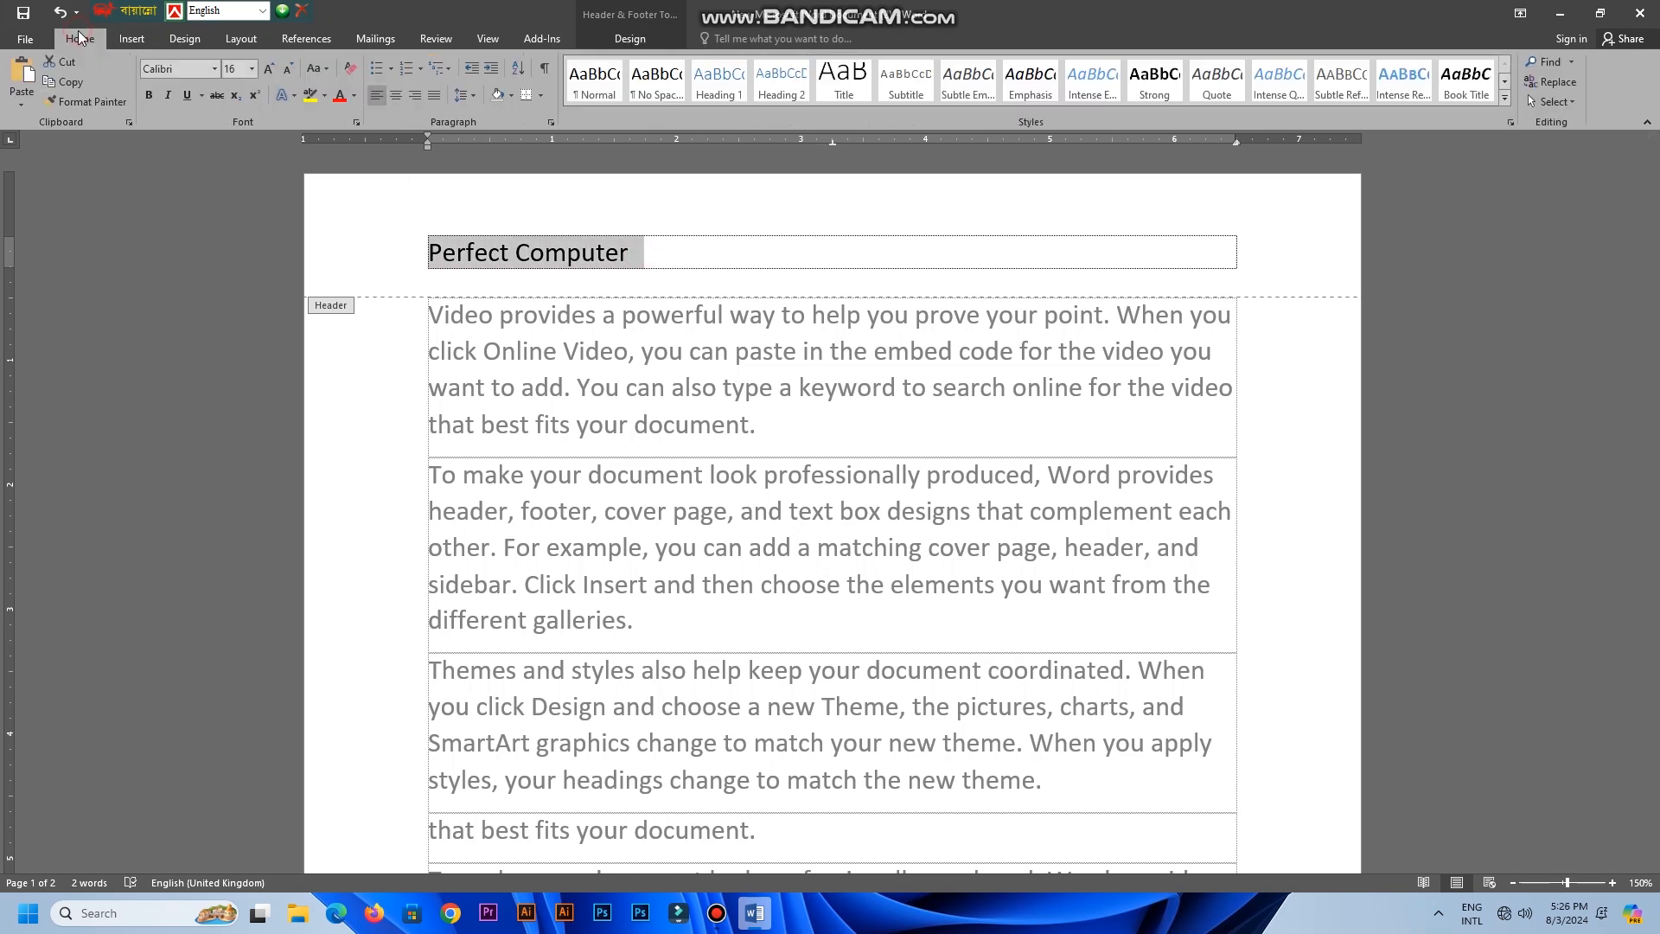
click(395, 95)
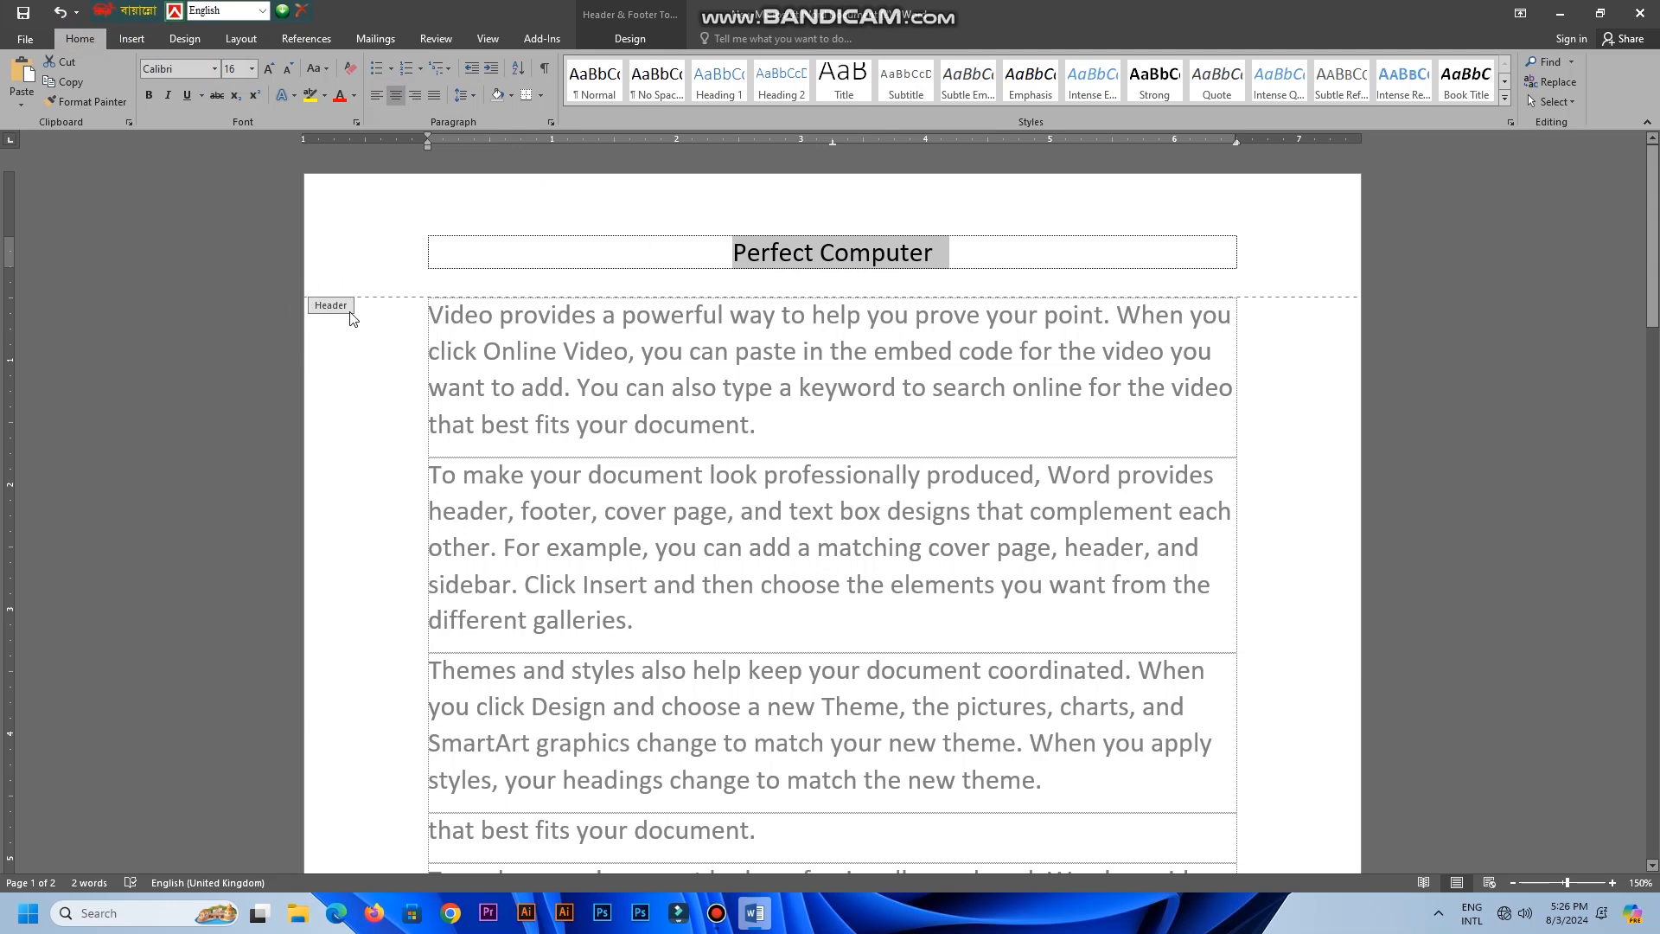
Enter "The End" as the footer text of the first page and center it
scroll(801, 289, down, 10)
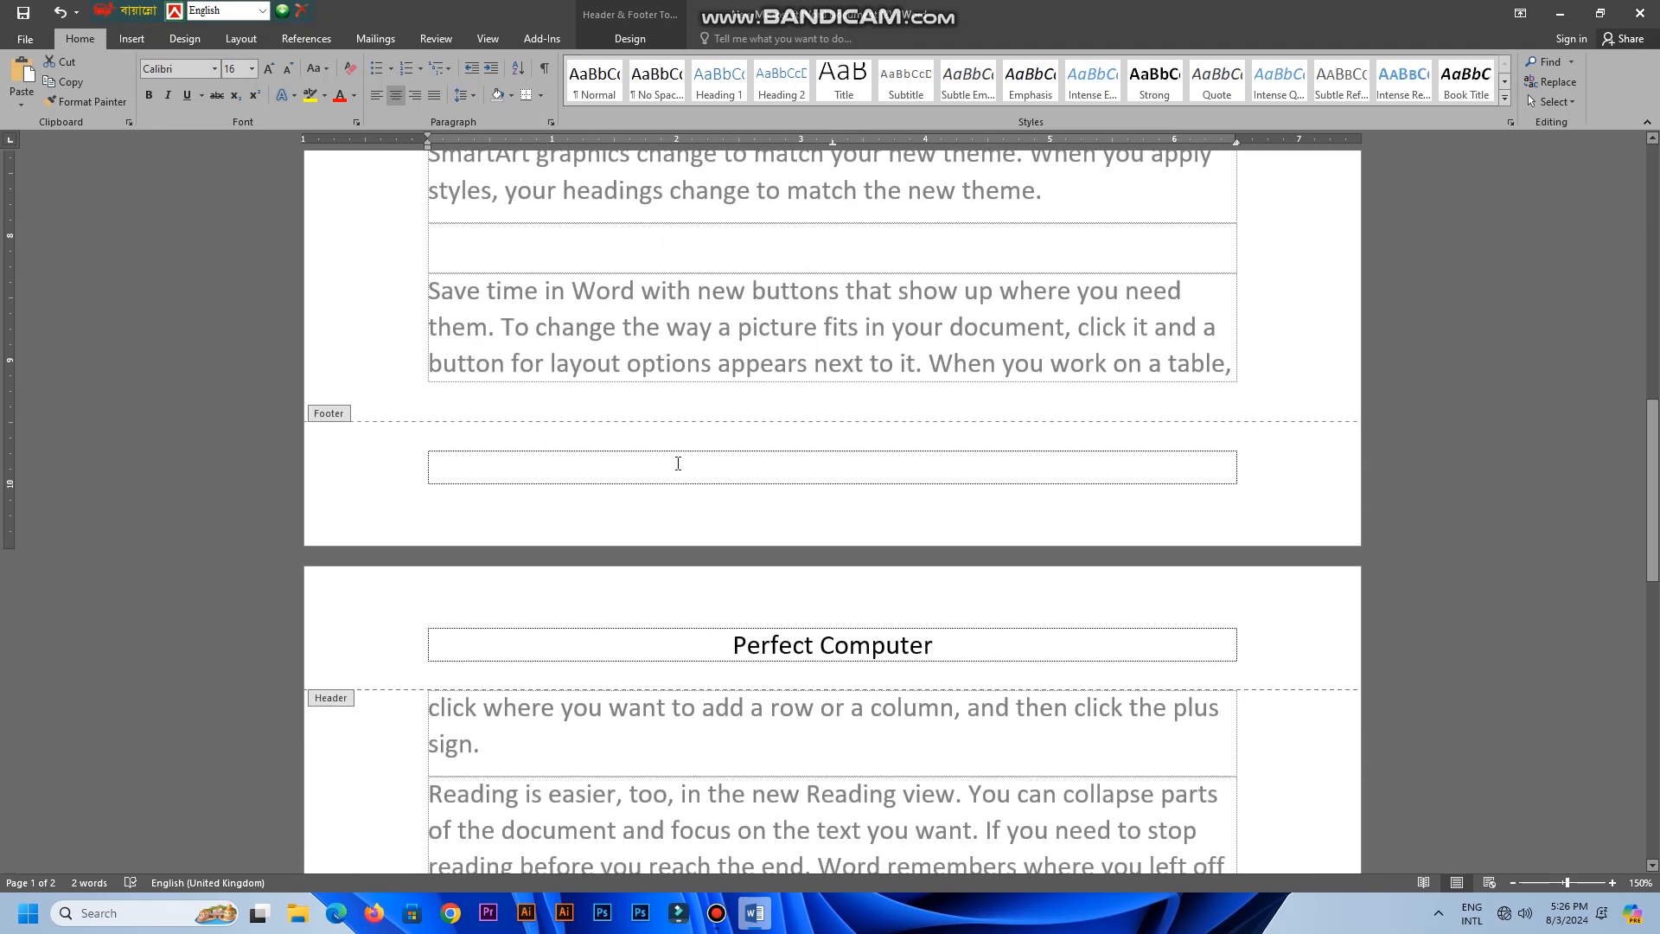
click(678, 463)
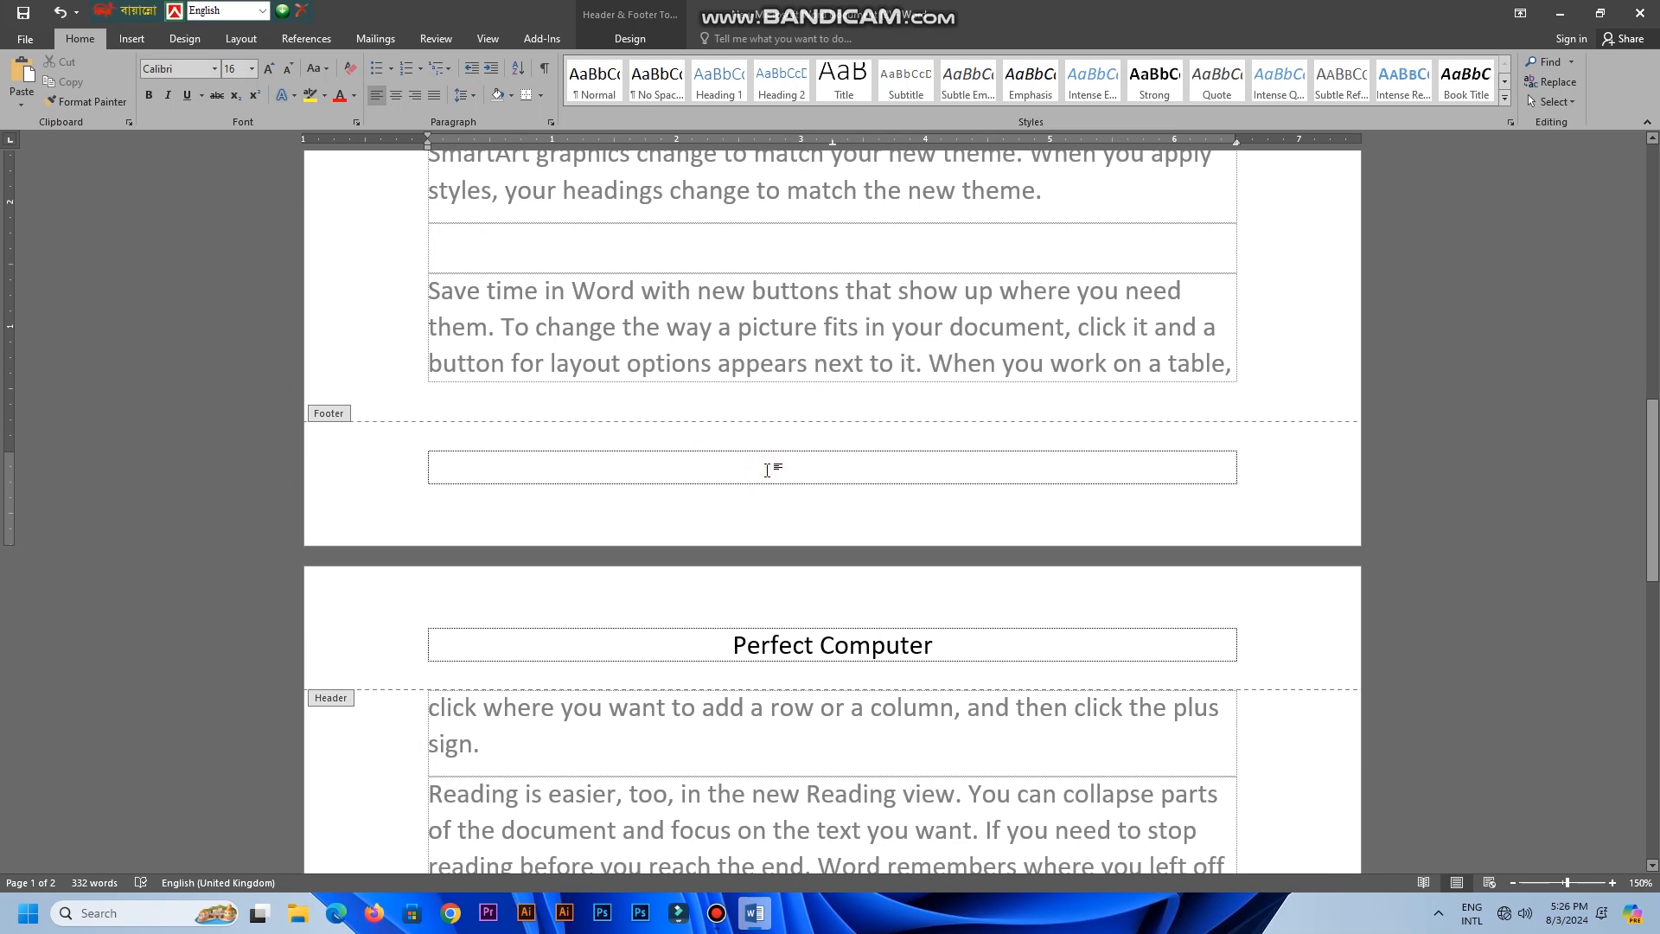
text(The)
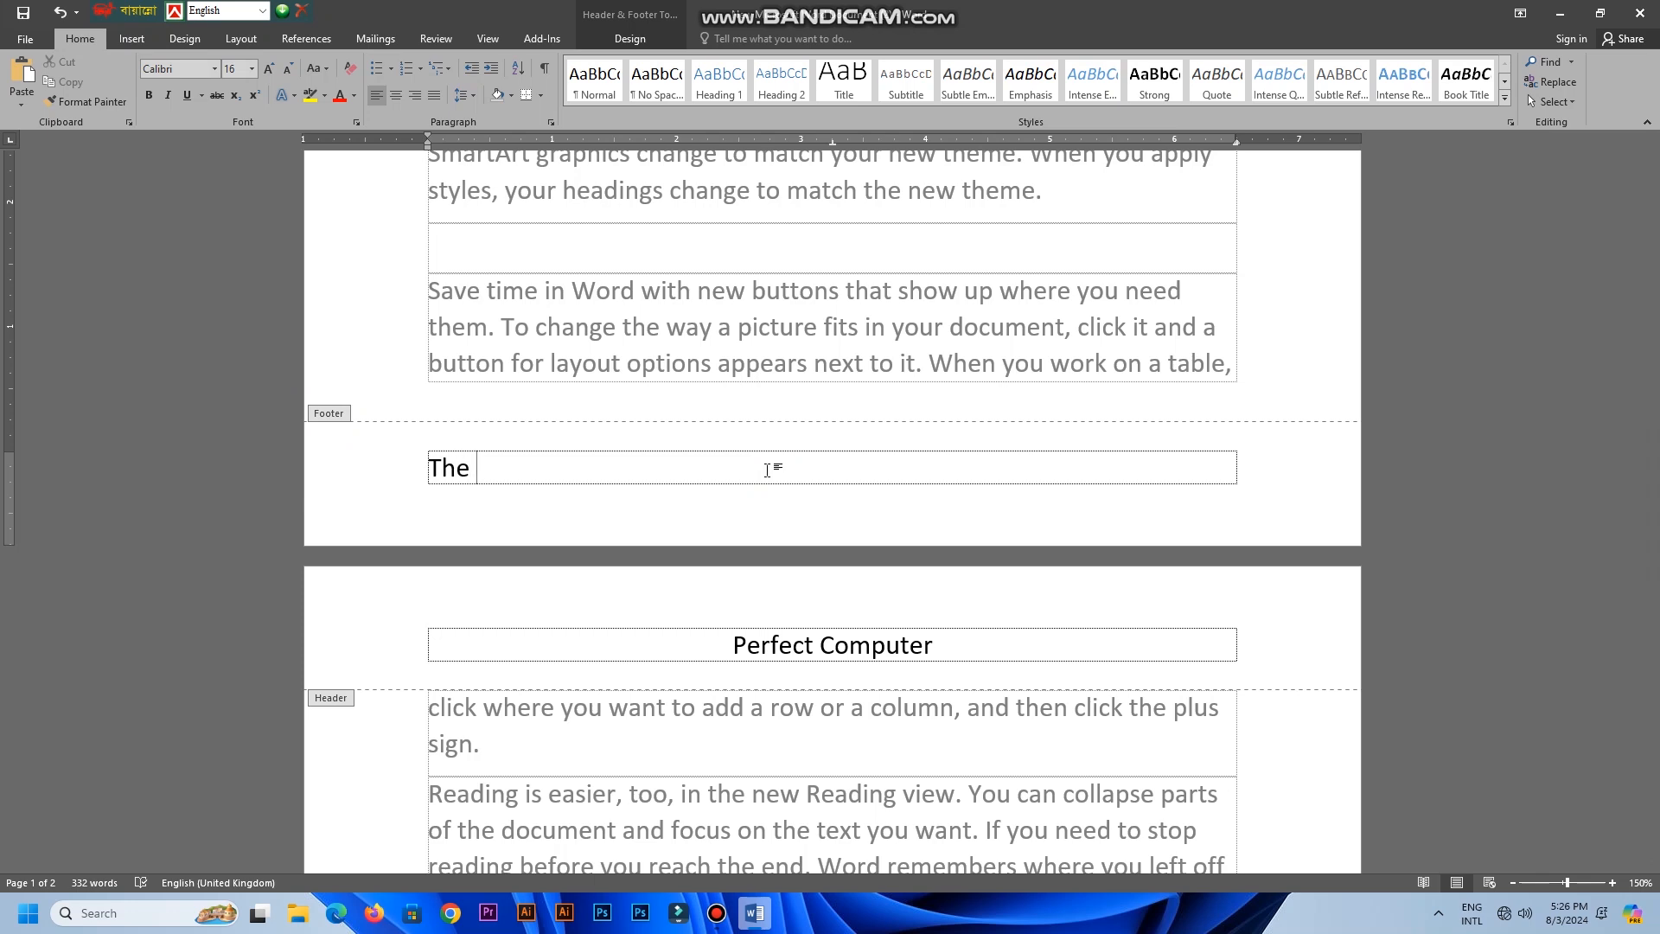
text( End)
triple_click(556, 467)
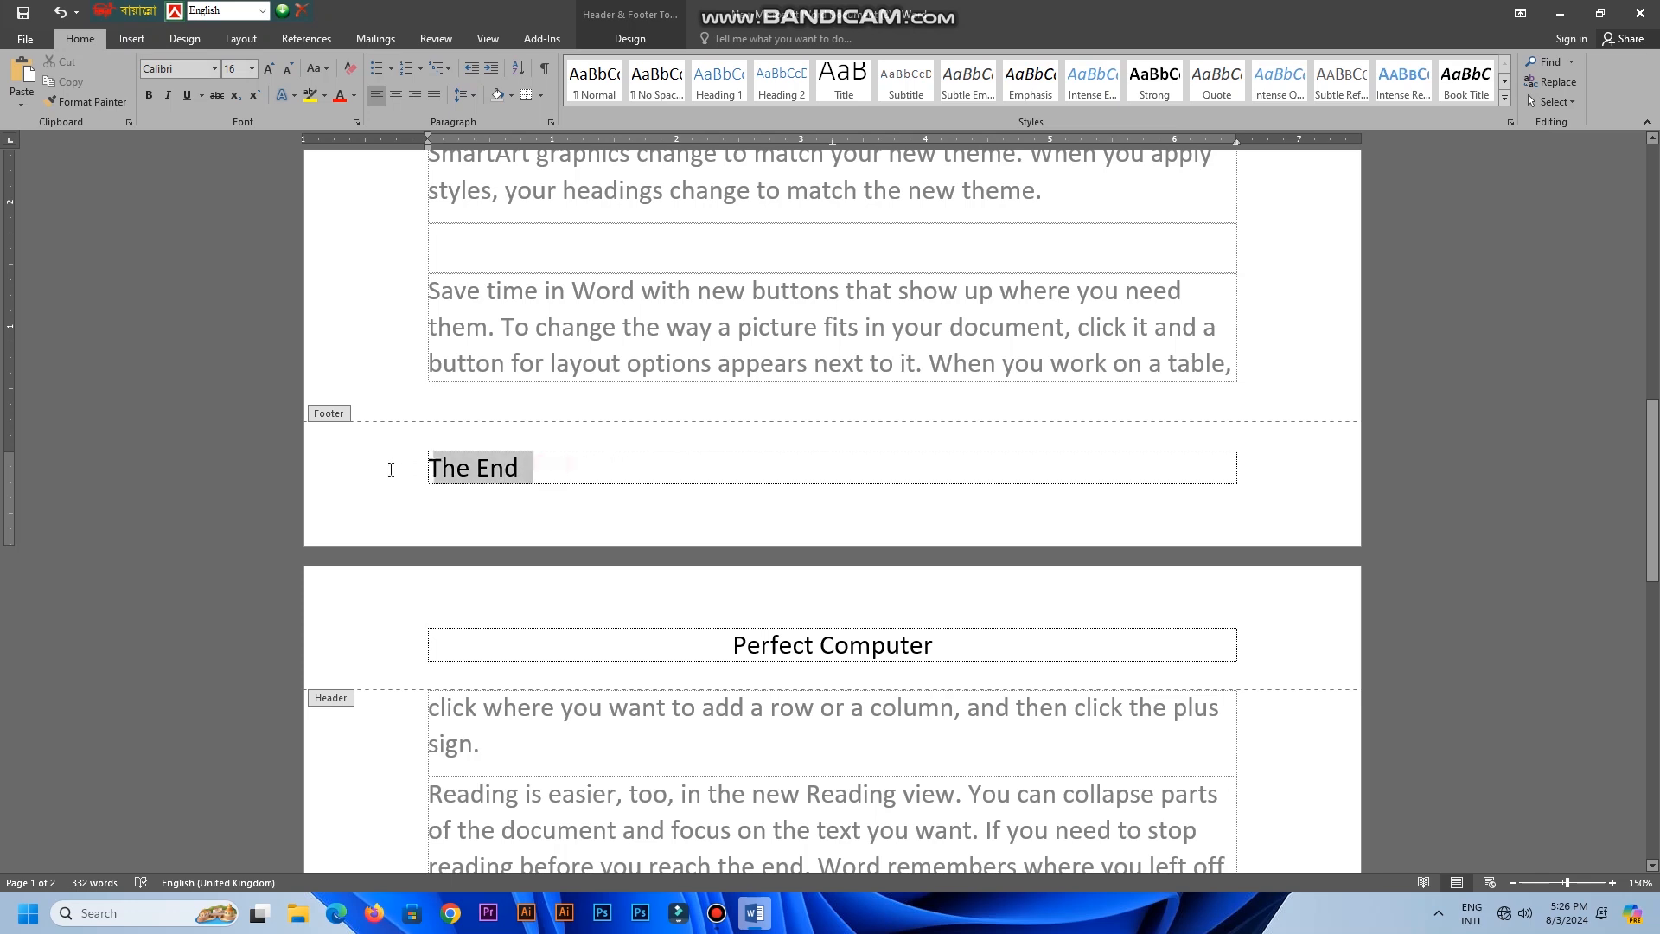
click(394, 95)
Examine how the header and footer text repeats on both pages of the document
scroll(820, 485, up, 6)
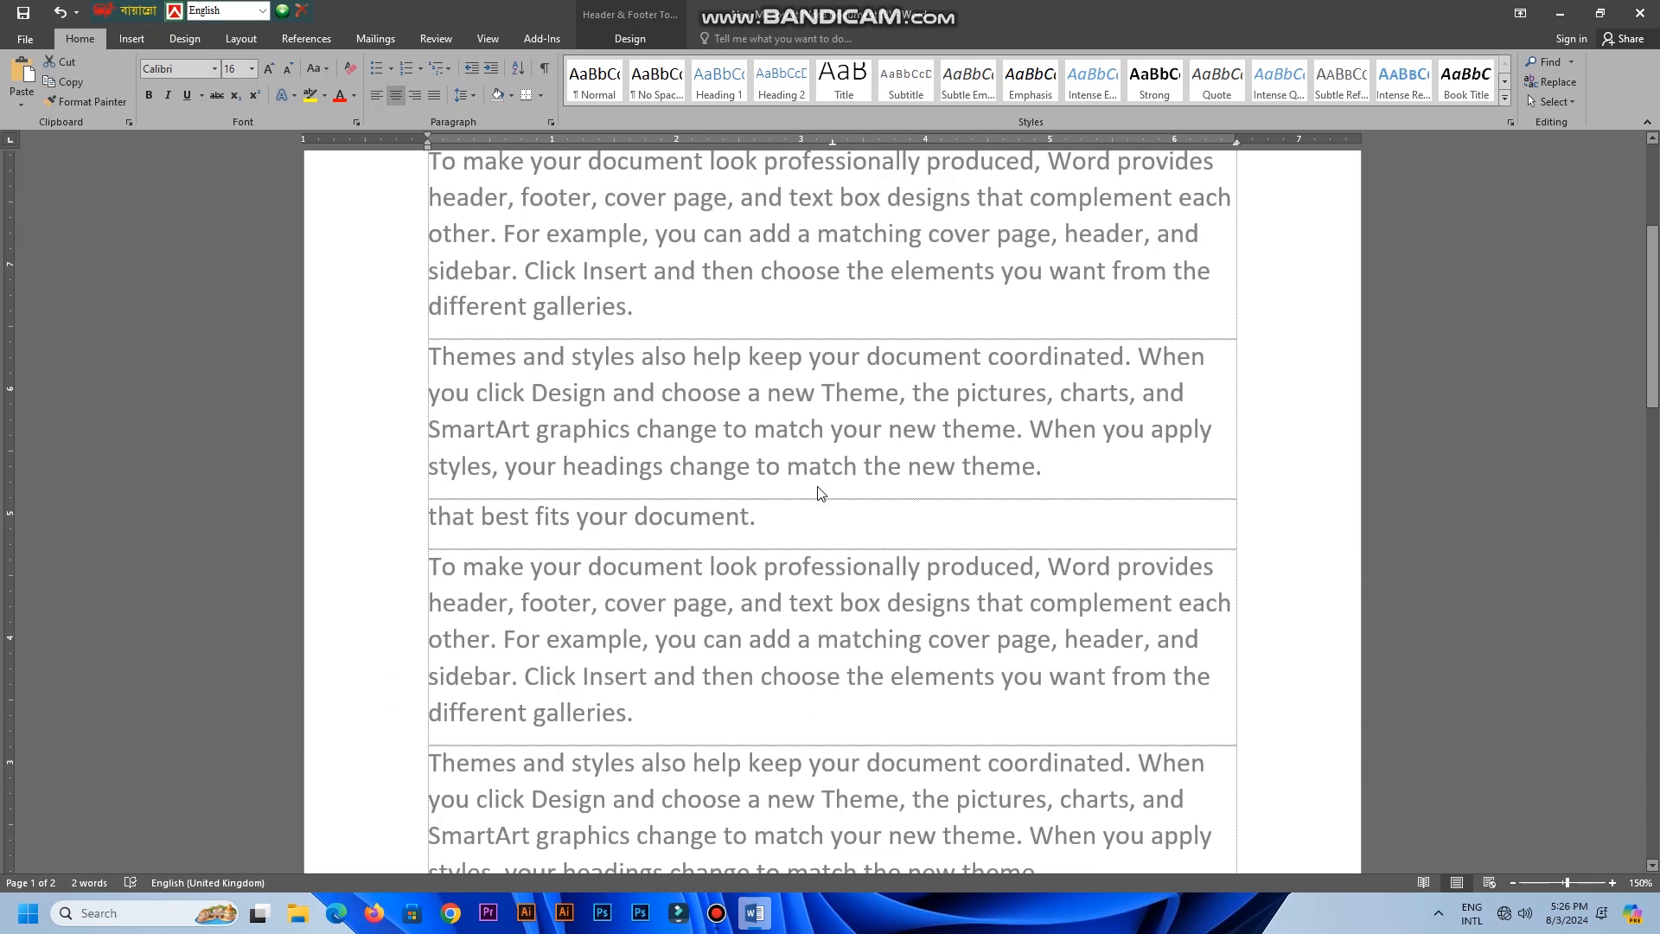
scroll(820, 493, up, 3)
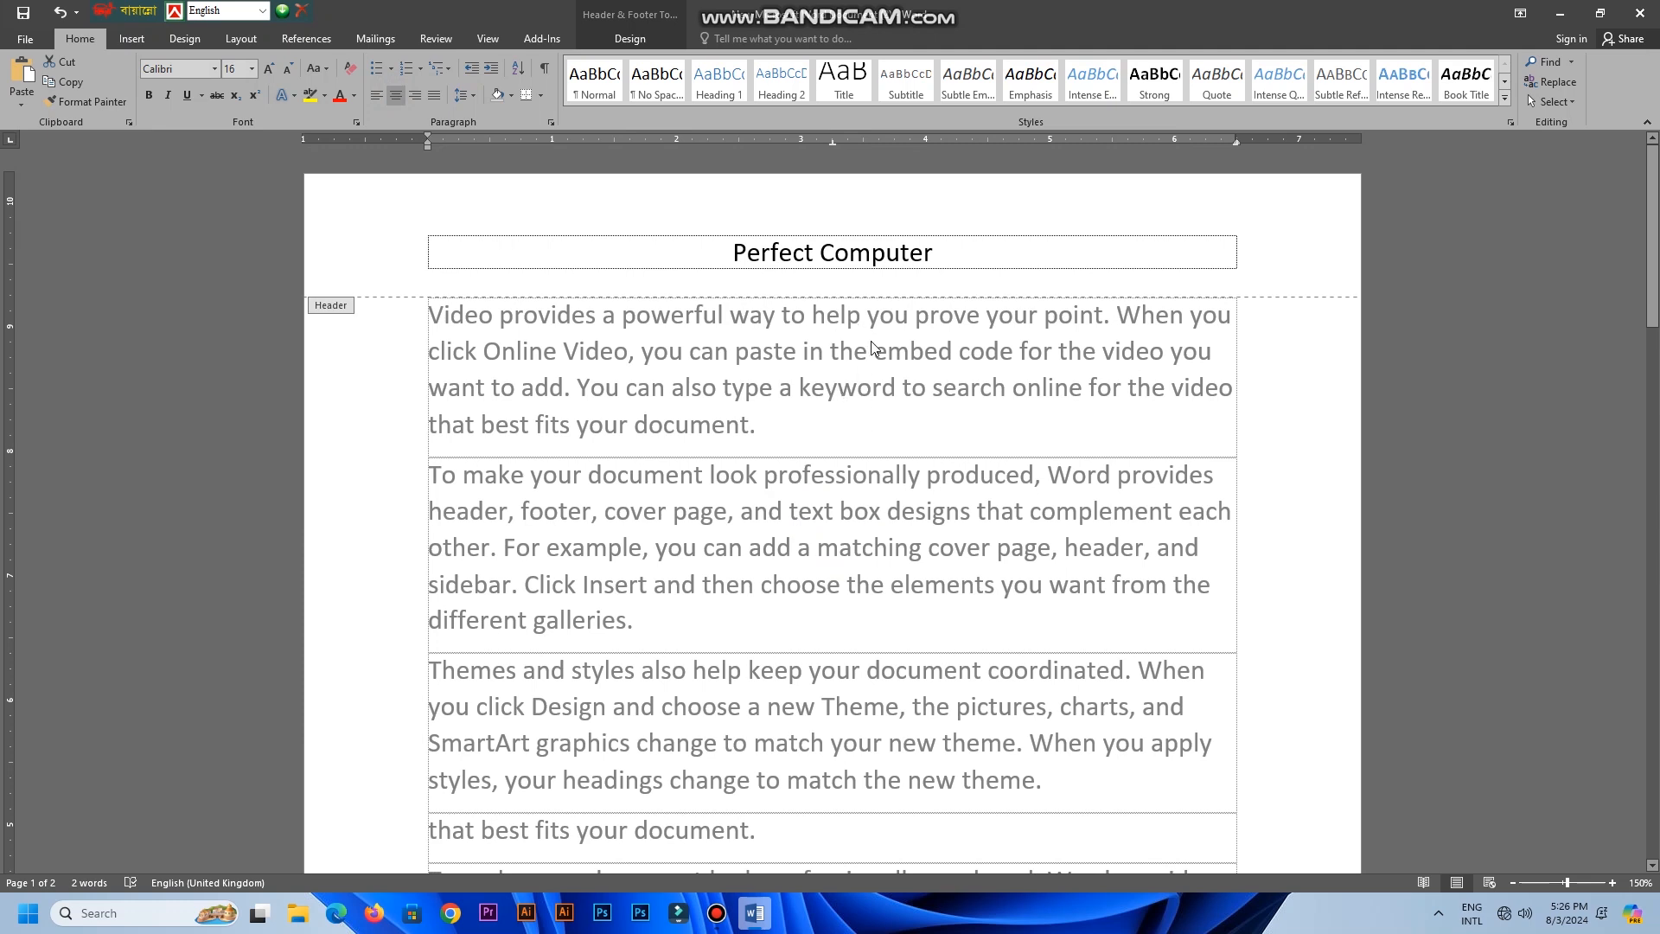
scroll(1049, 611, down, 15)
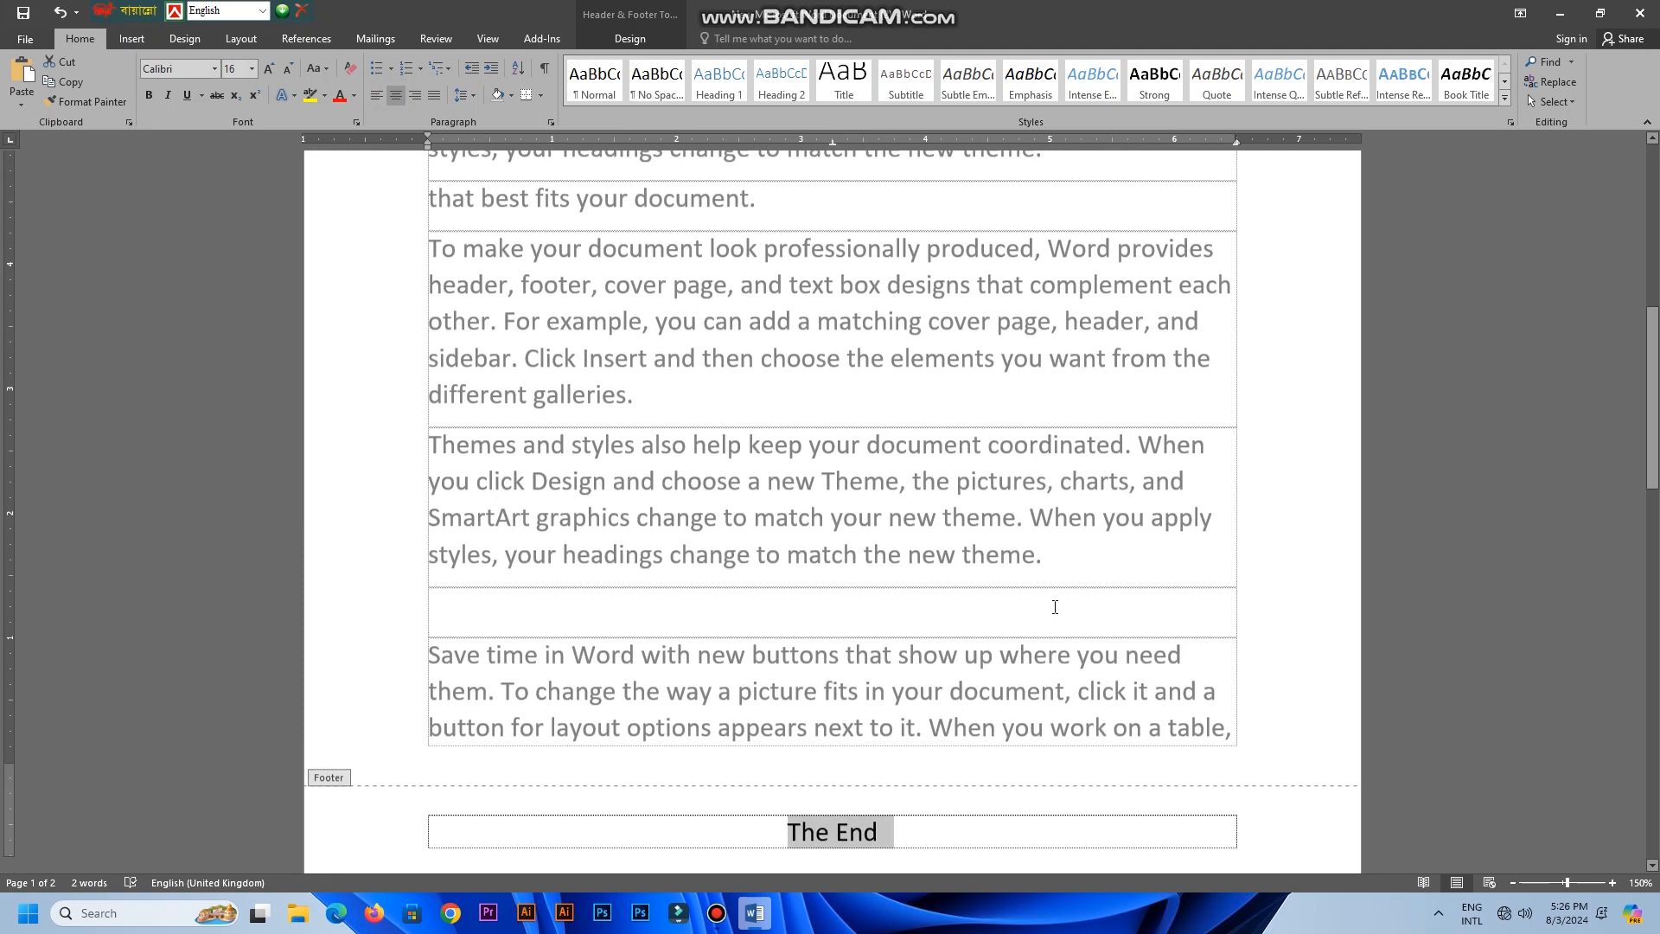
scroll(1055, 613, down, 1)
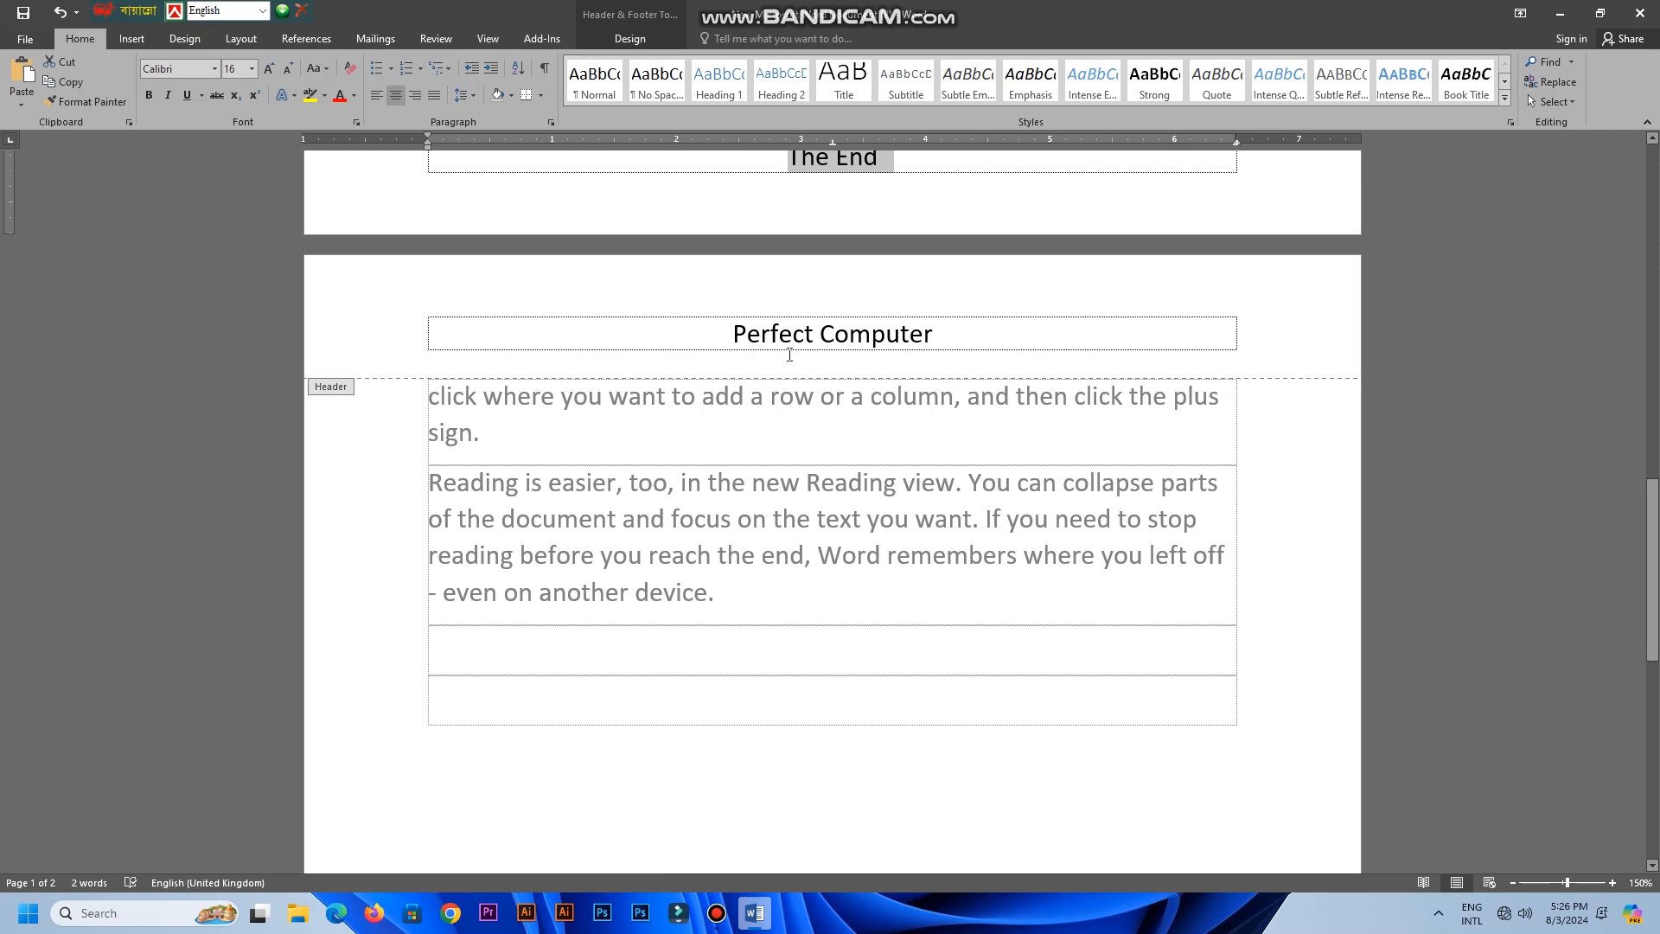
scroll(789, 363, down, 10)
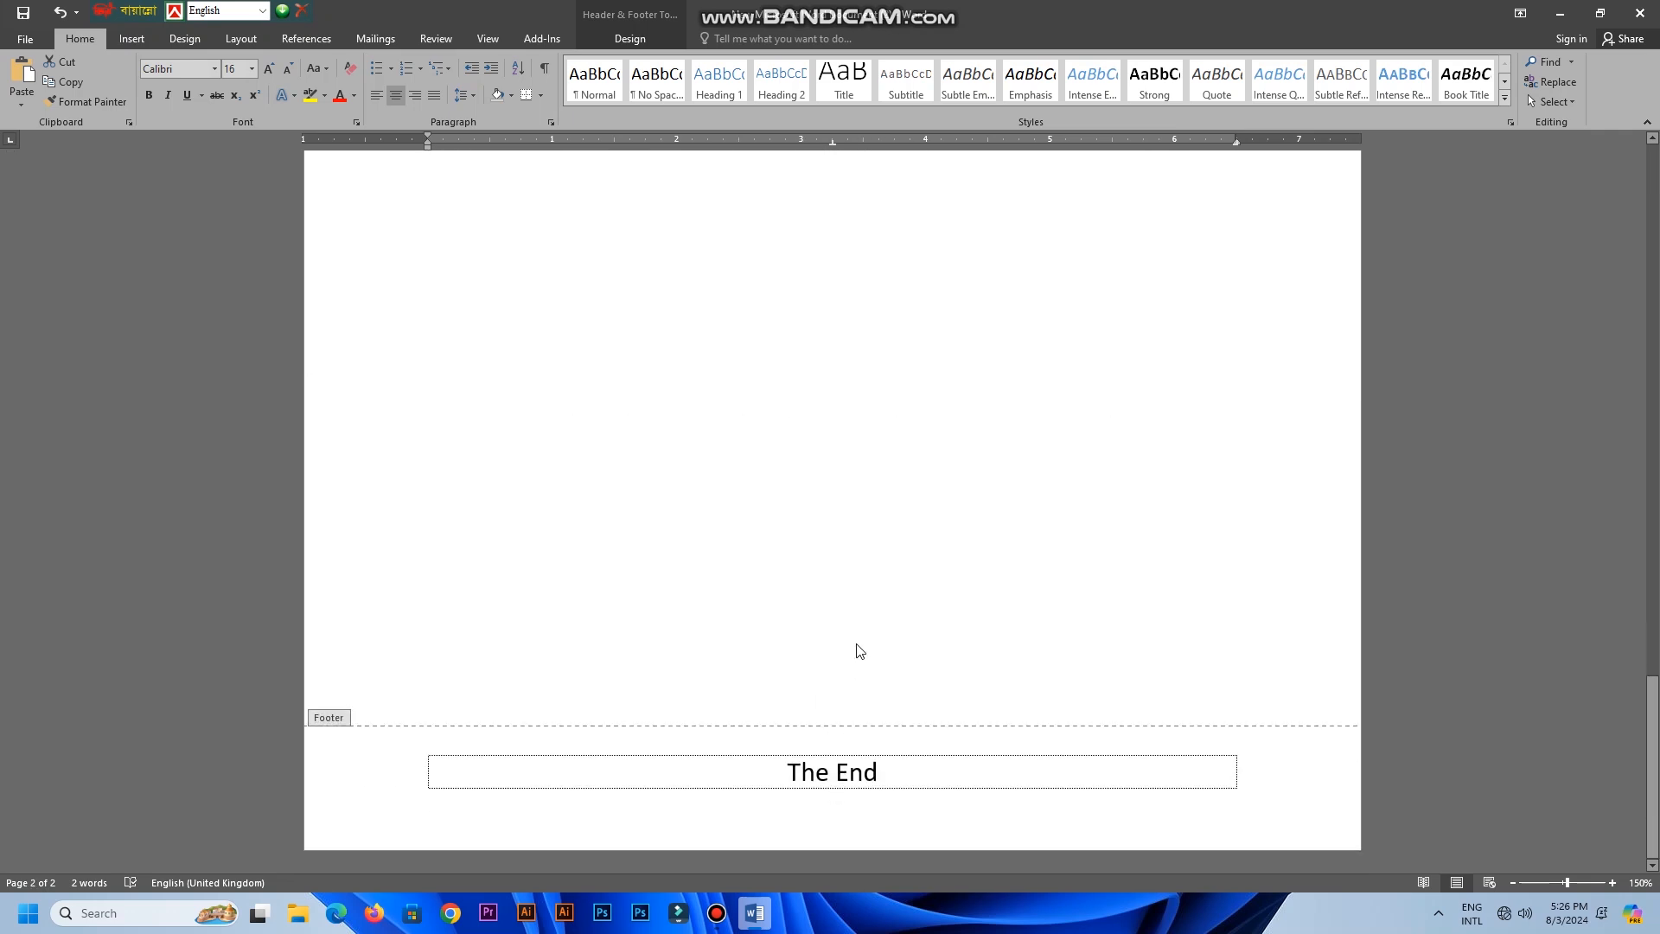
scroll(859, 647, up, 15)
scroll(860, 646, up, 4)
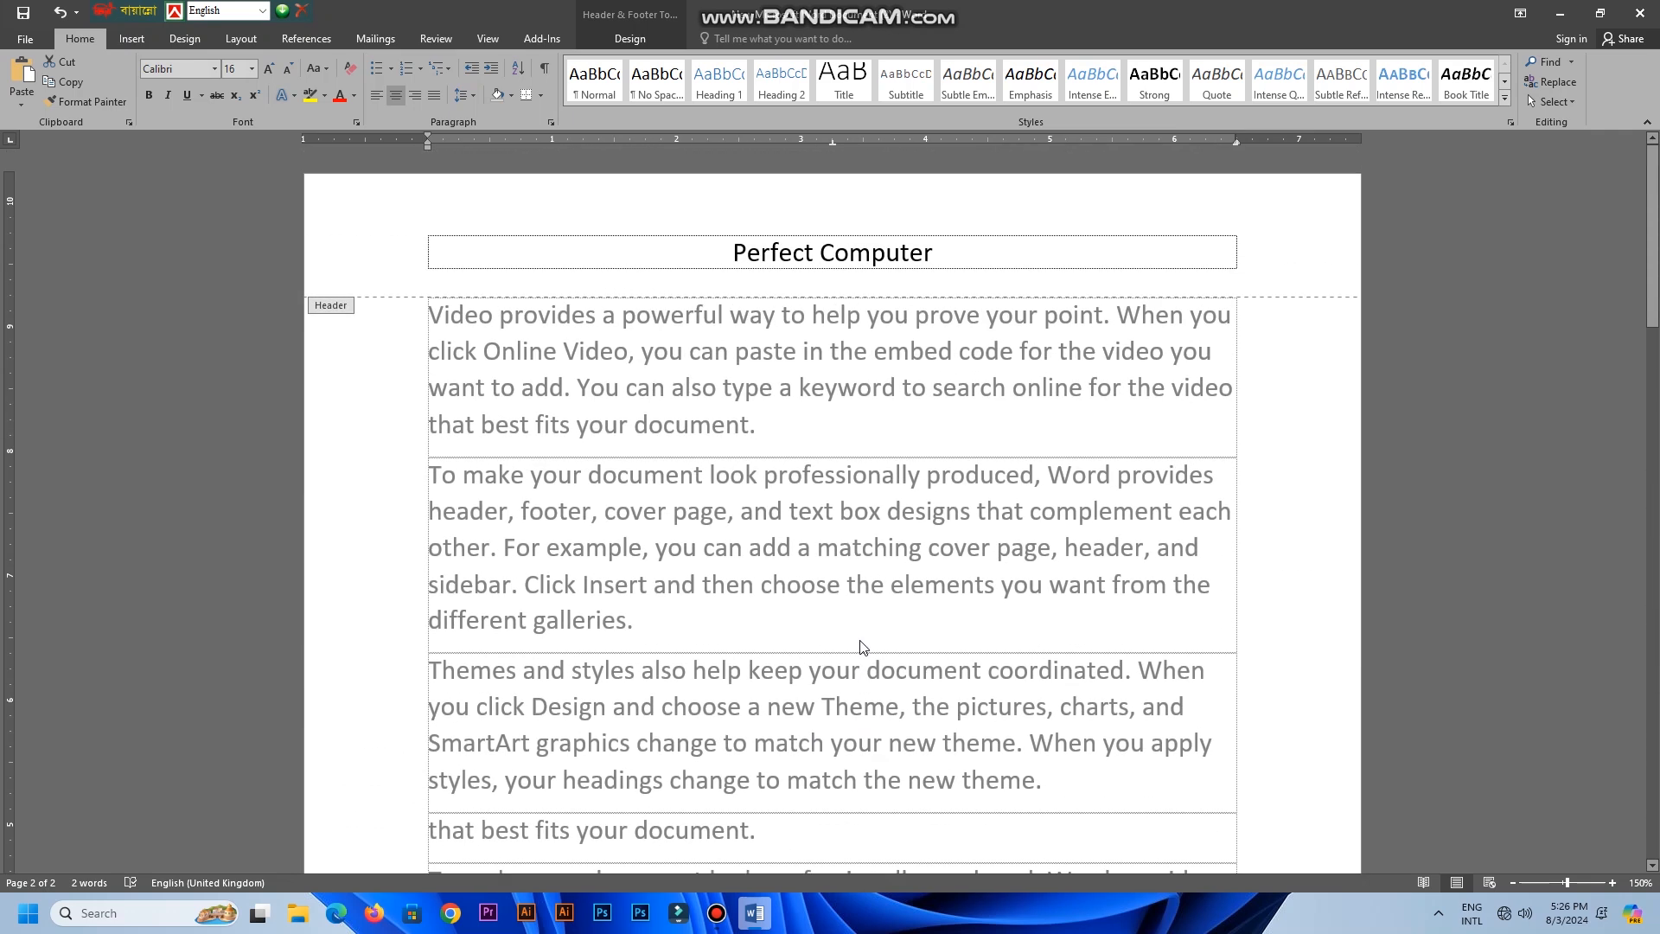
scroll(874, 644, up, 6)
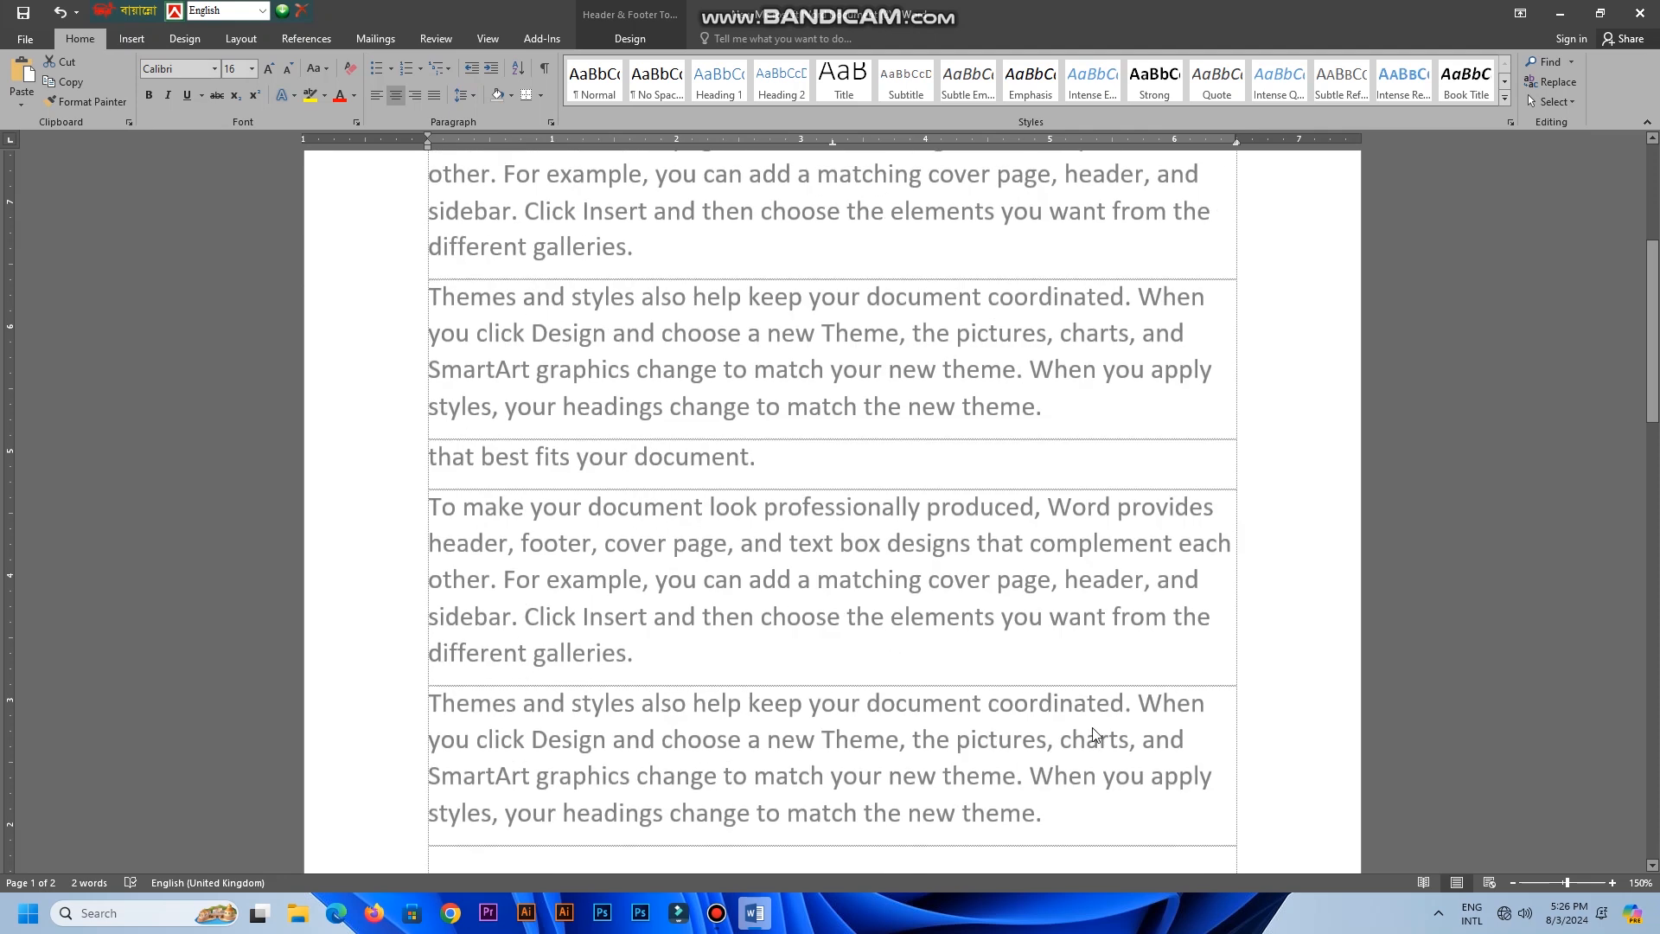
click(1515, 883)
click(1516, 883)
click(1515, 883)
click(1515, 883)
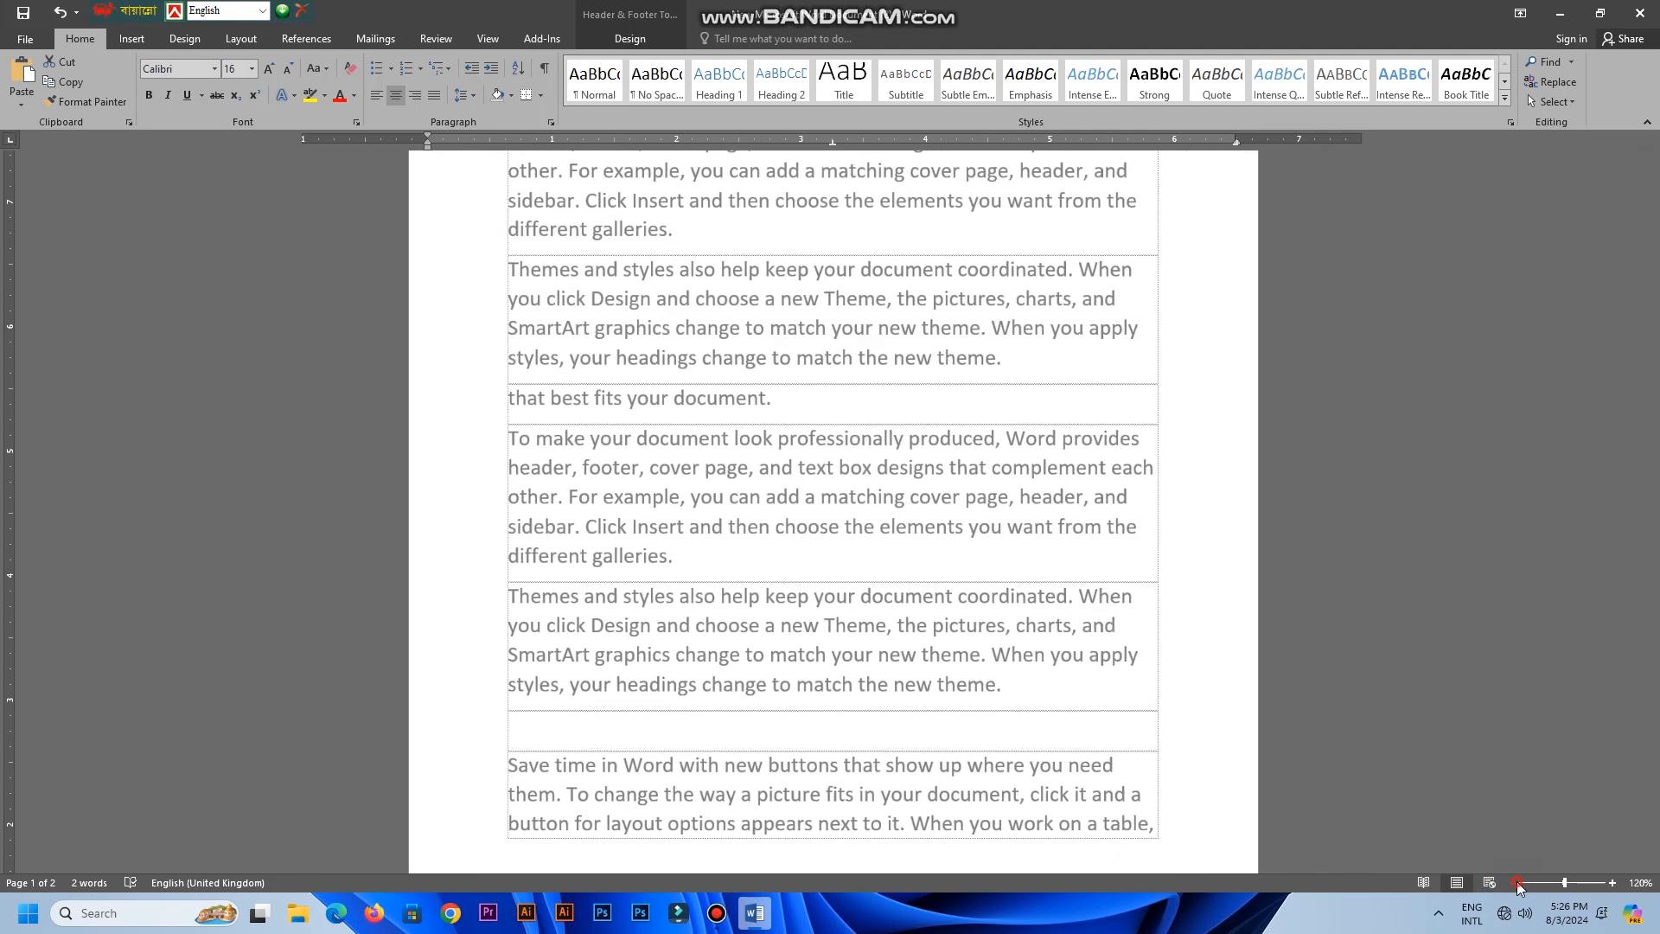
click(1516, 883)
click(1515, 883)
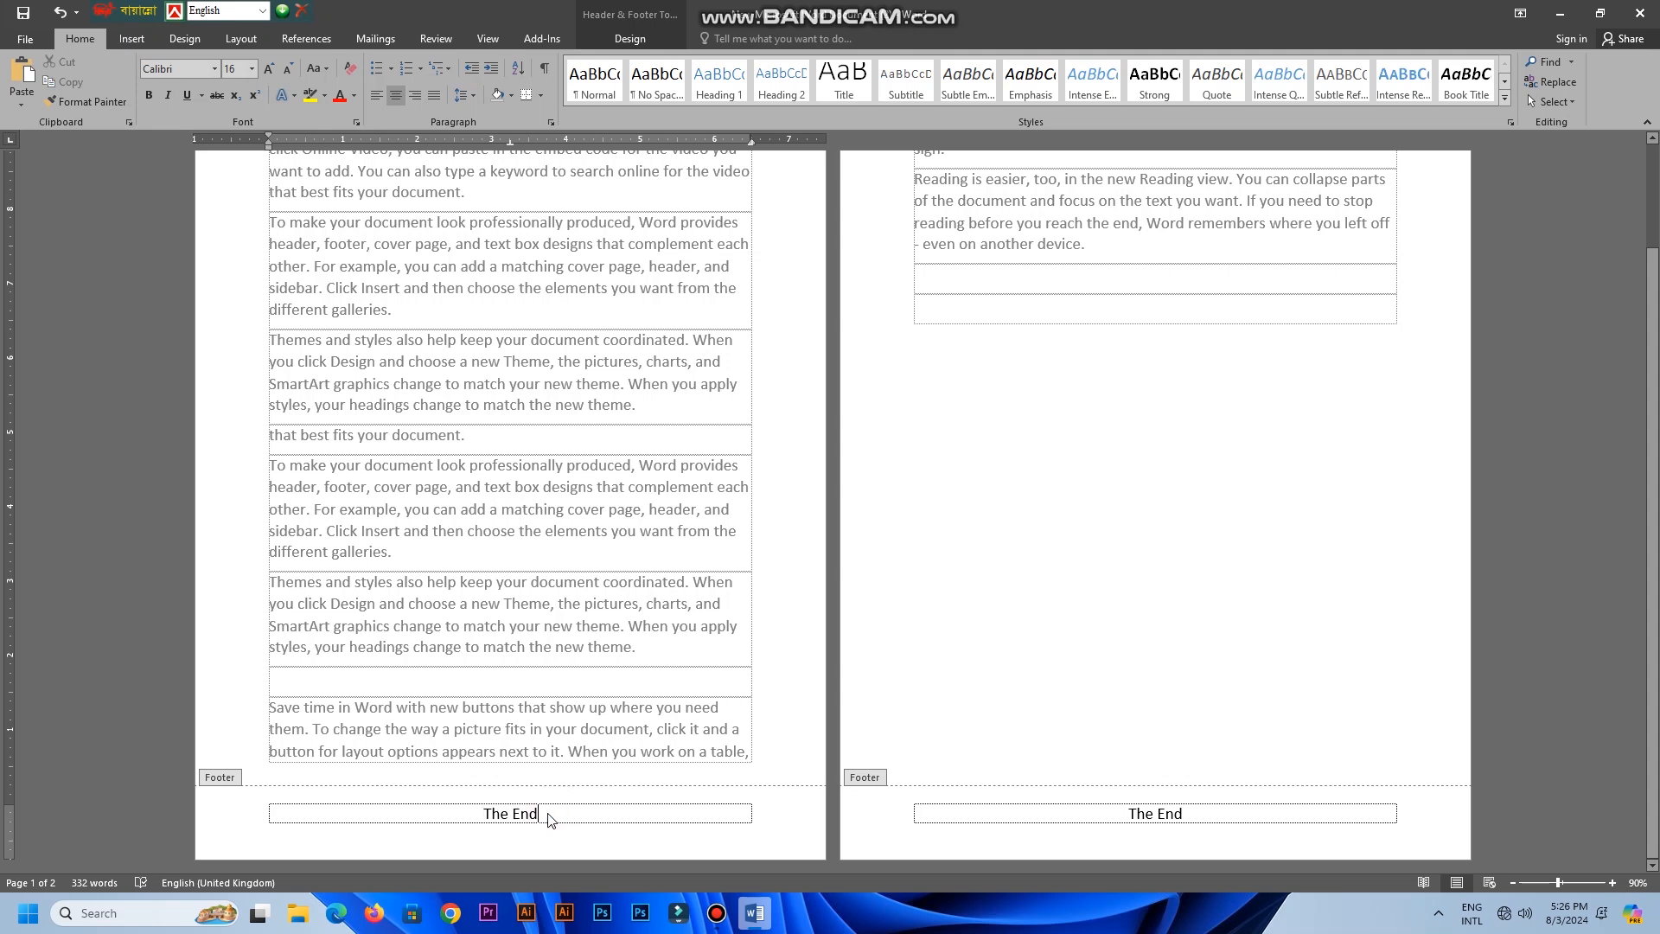
Delete the text "The End" from the footer of the first page
drag(548, 816, 474, 802)
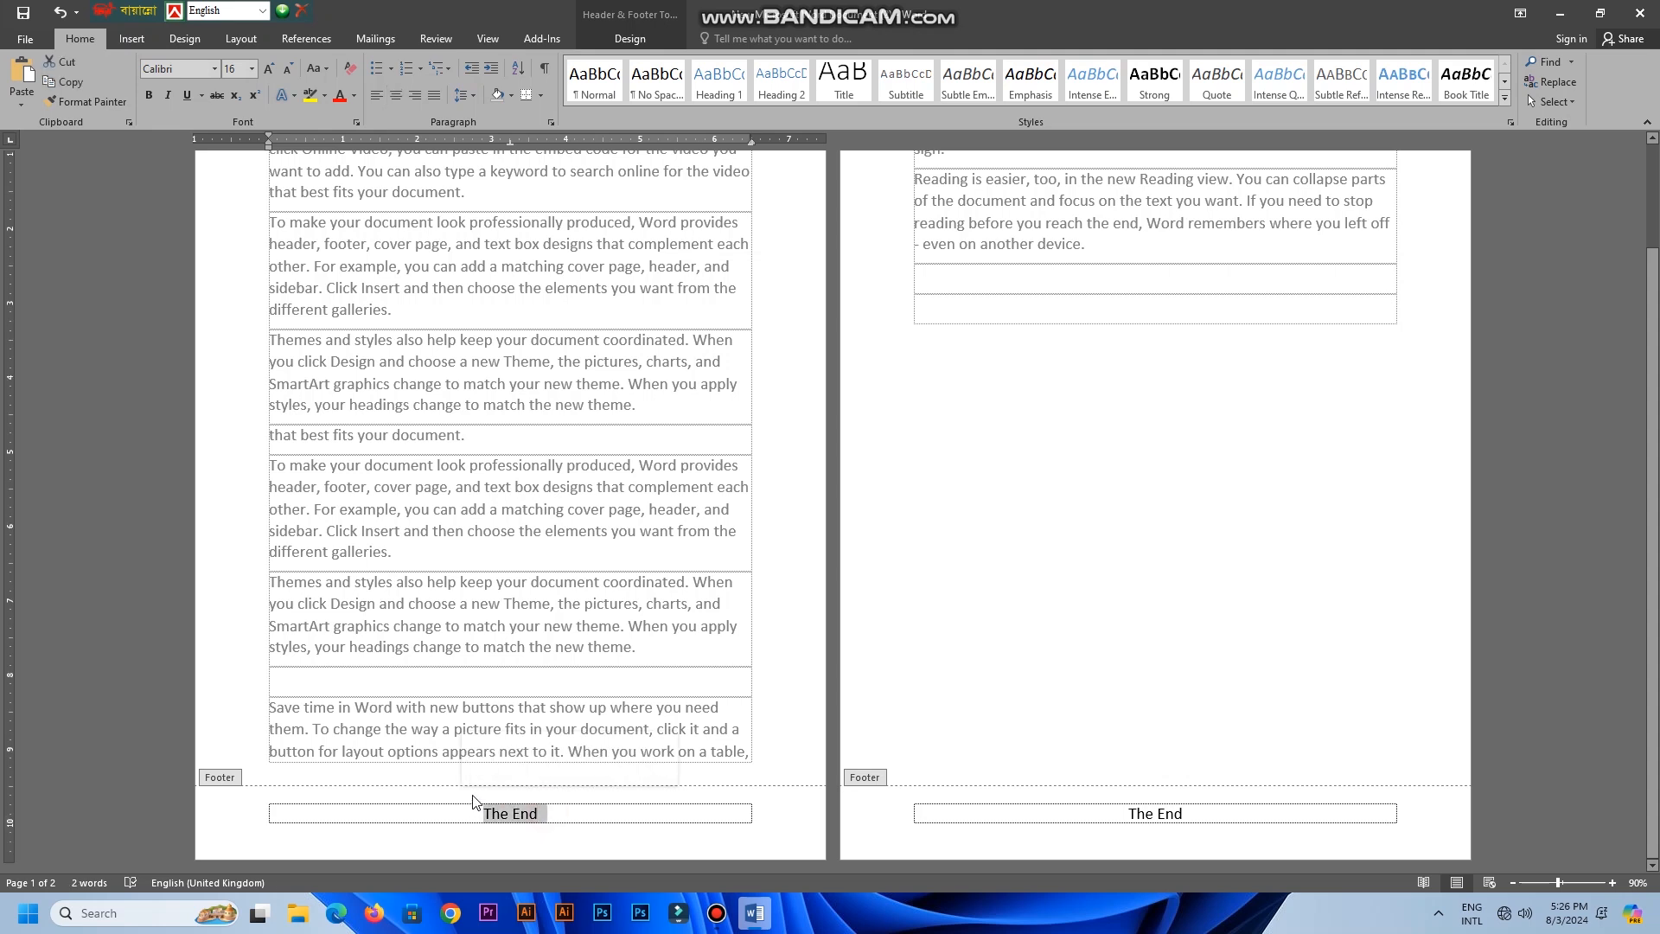
click(536, 817)
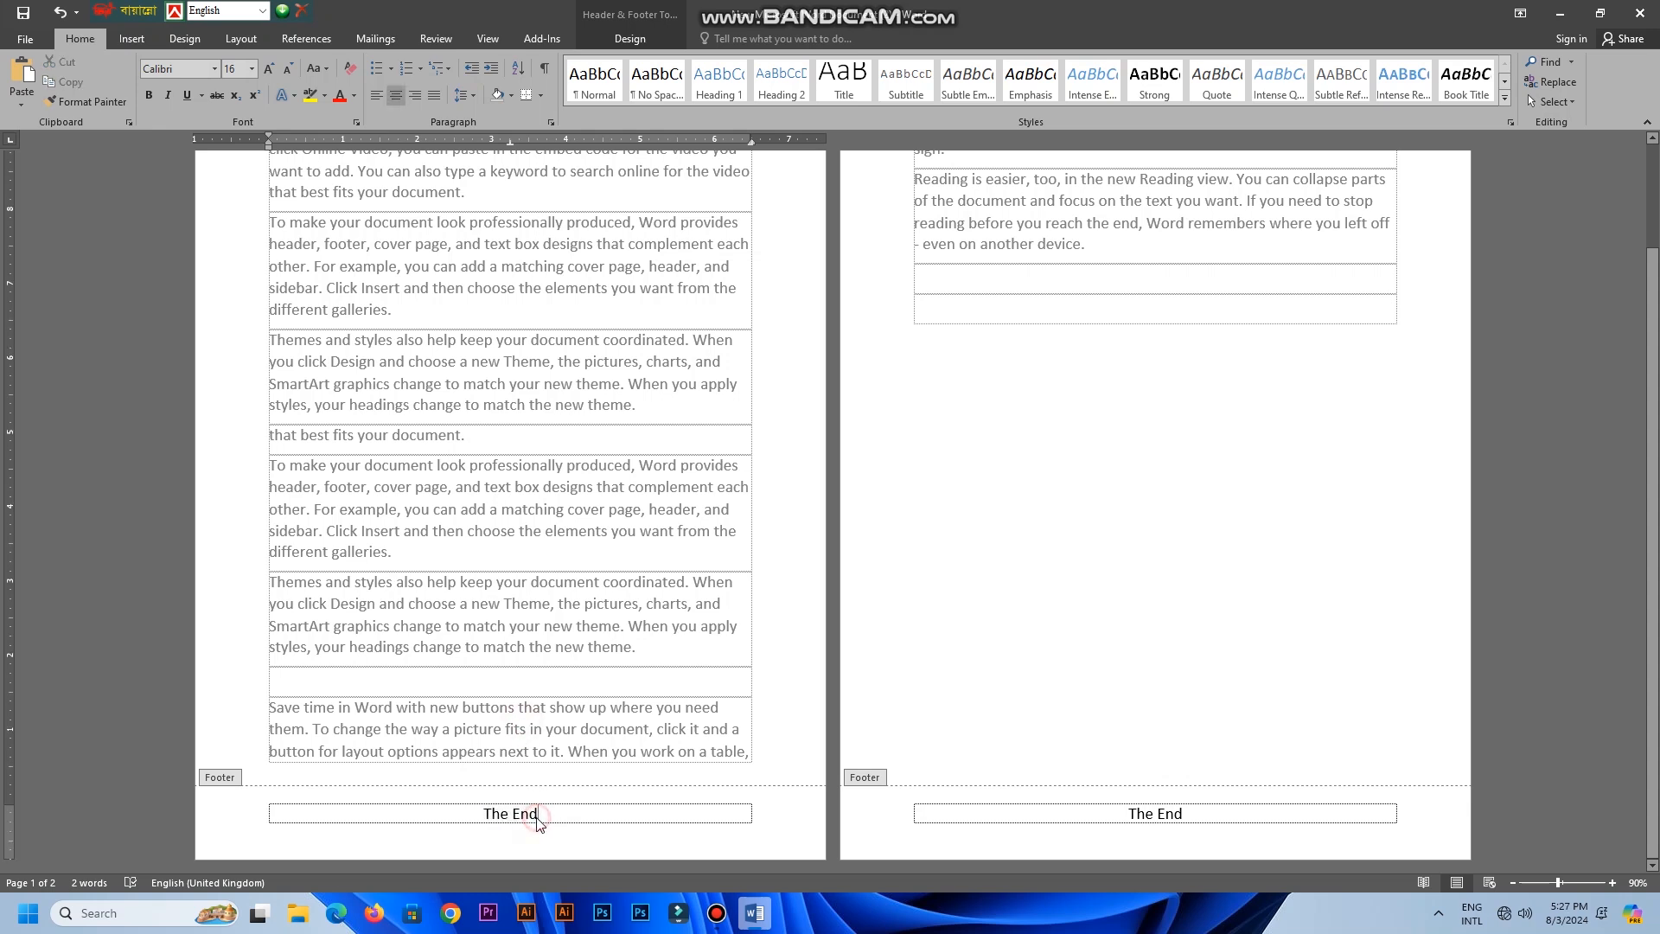
drag(537, 817, 430, 809)
key(Delete)
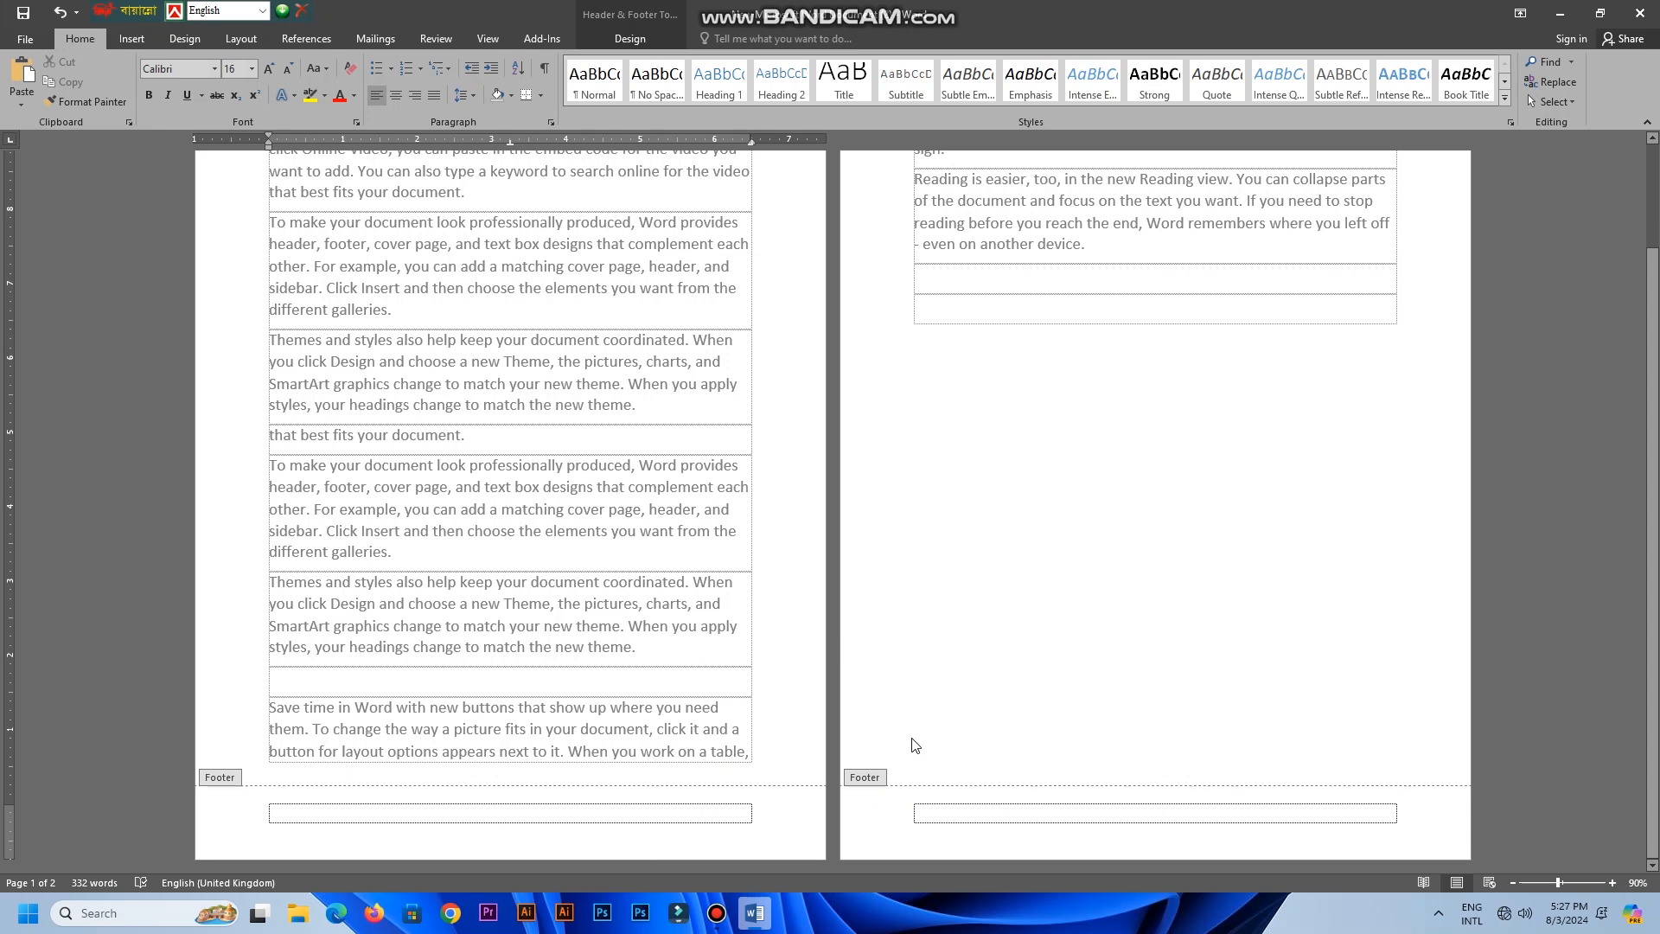
Delete the text "Perfect Computer" from the header of the first page
scroll(915, 741, up, 2)
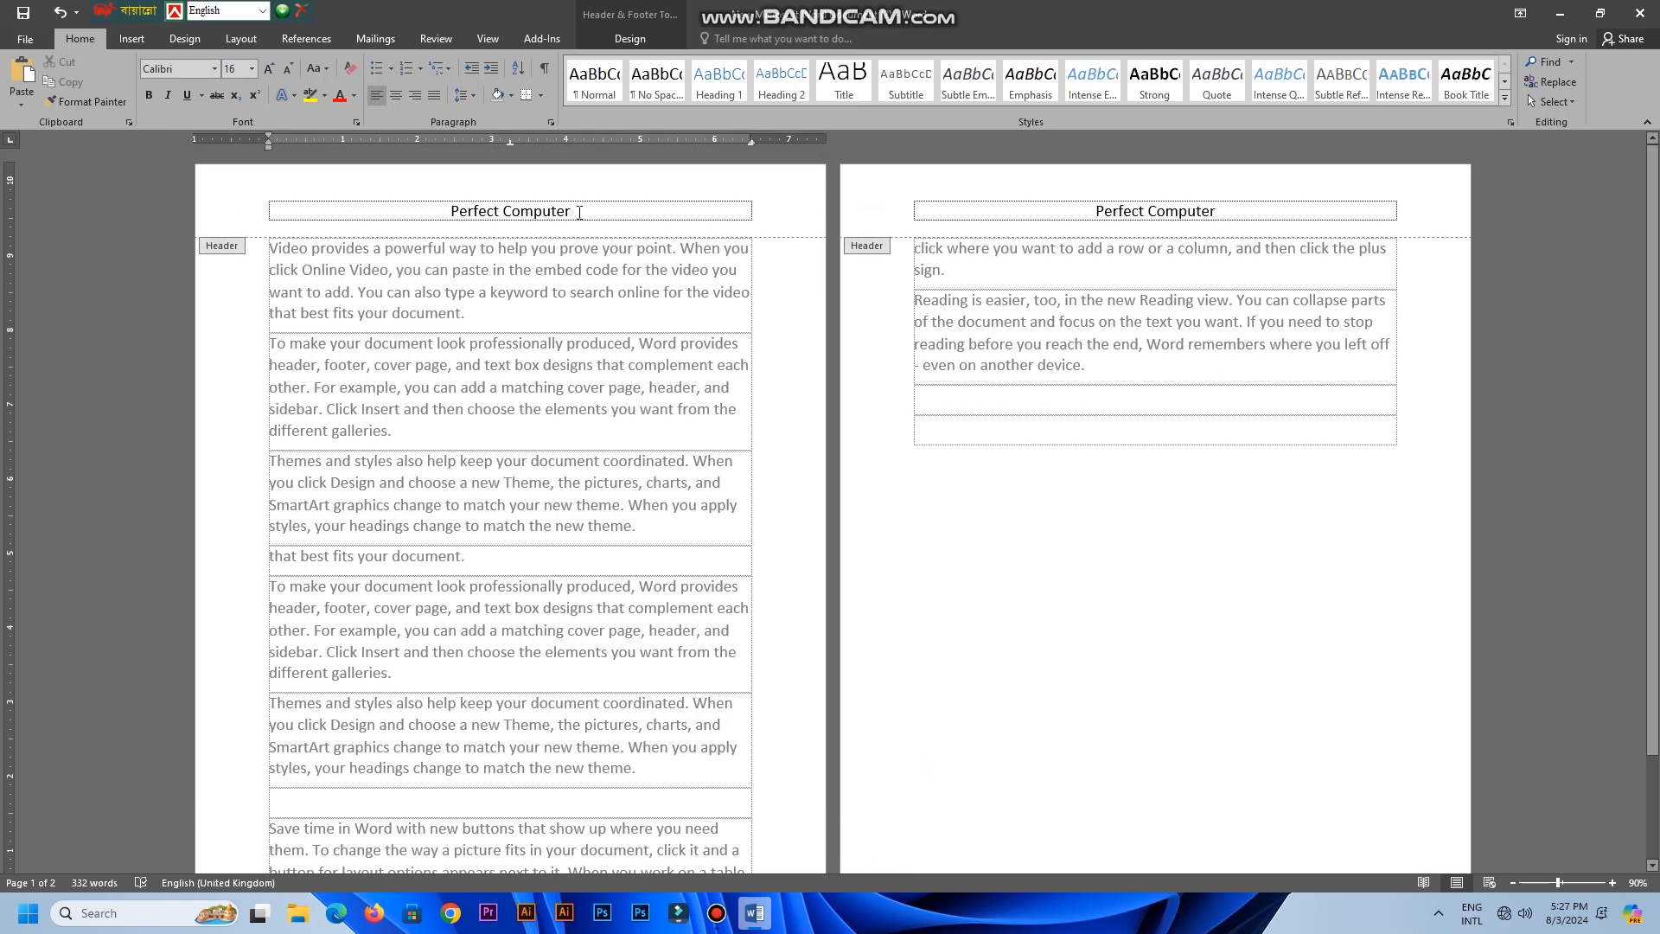
drag(580, 212, 424, 207)
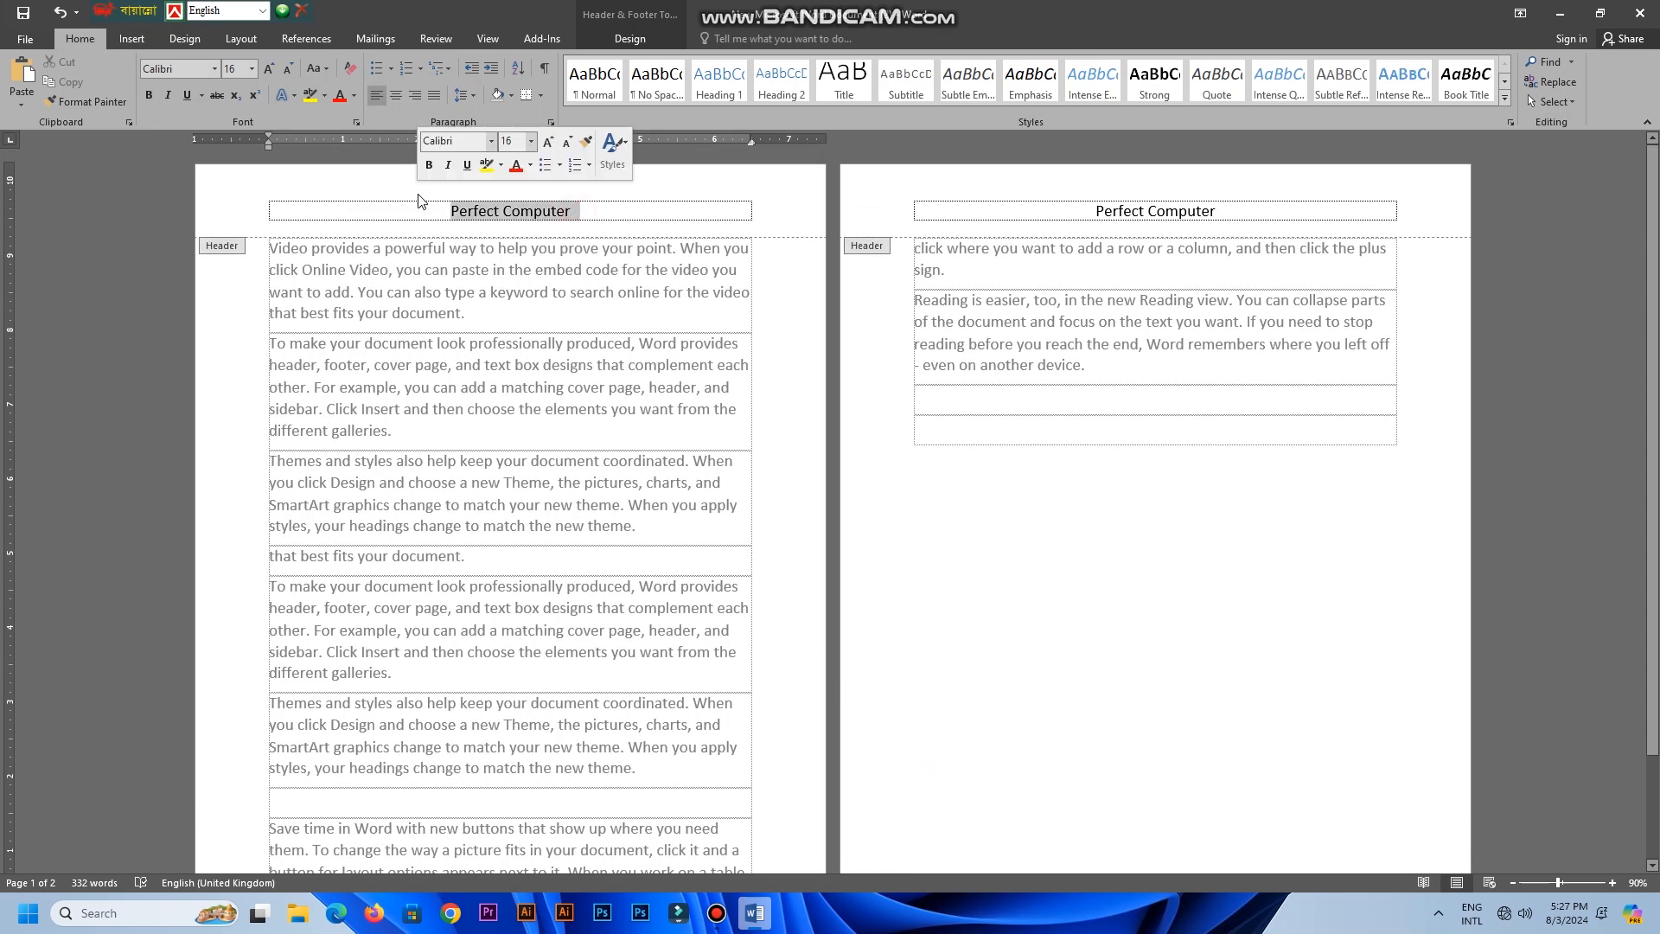
key(Delete)
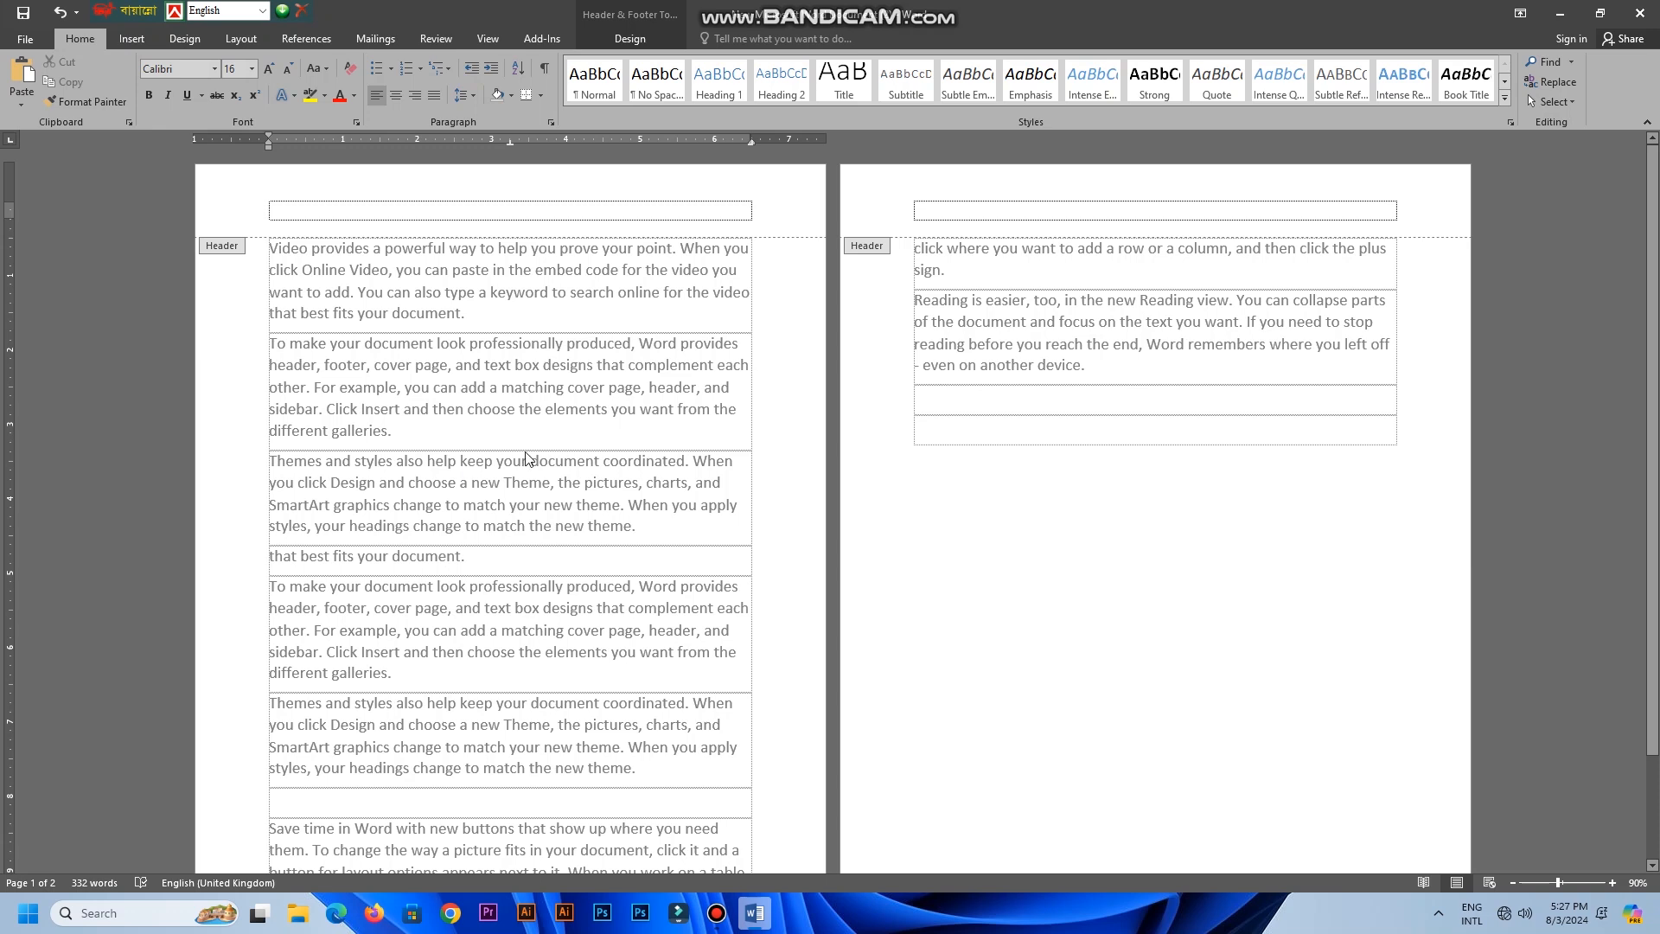
Undo the deletions of the header text and the footer text
key(ctrl+z)
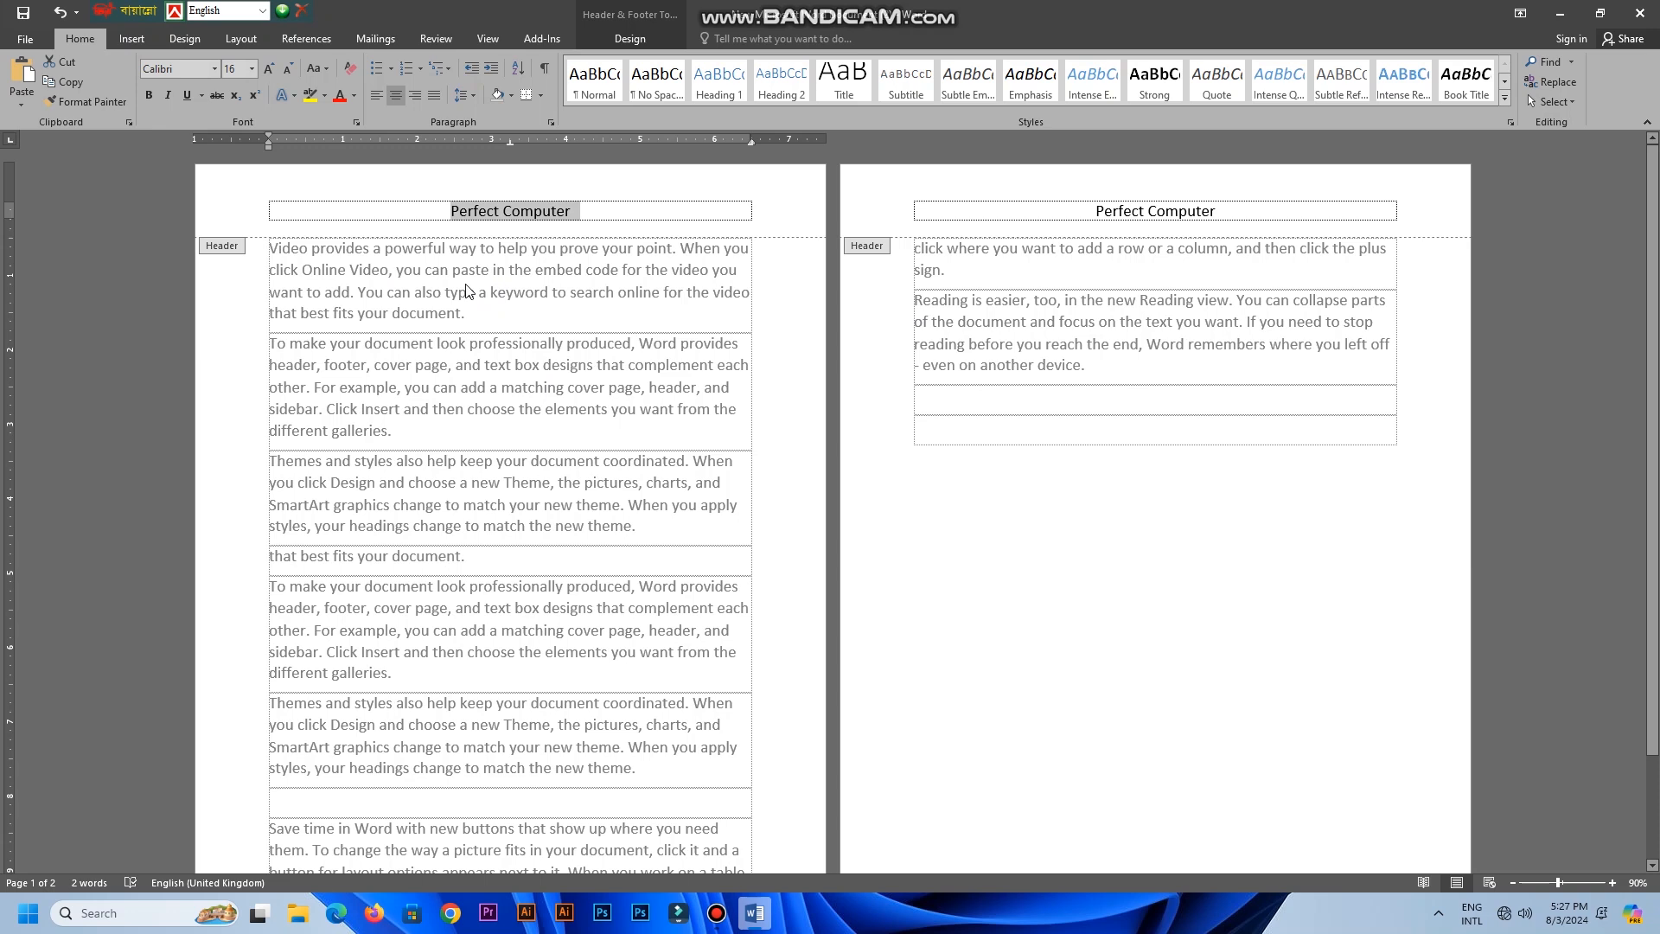
key(ctrl+z)
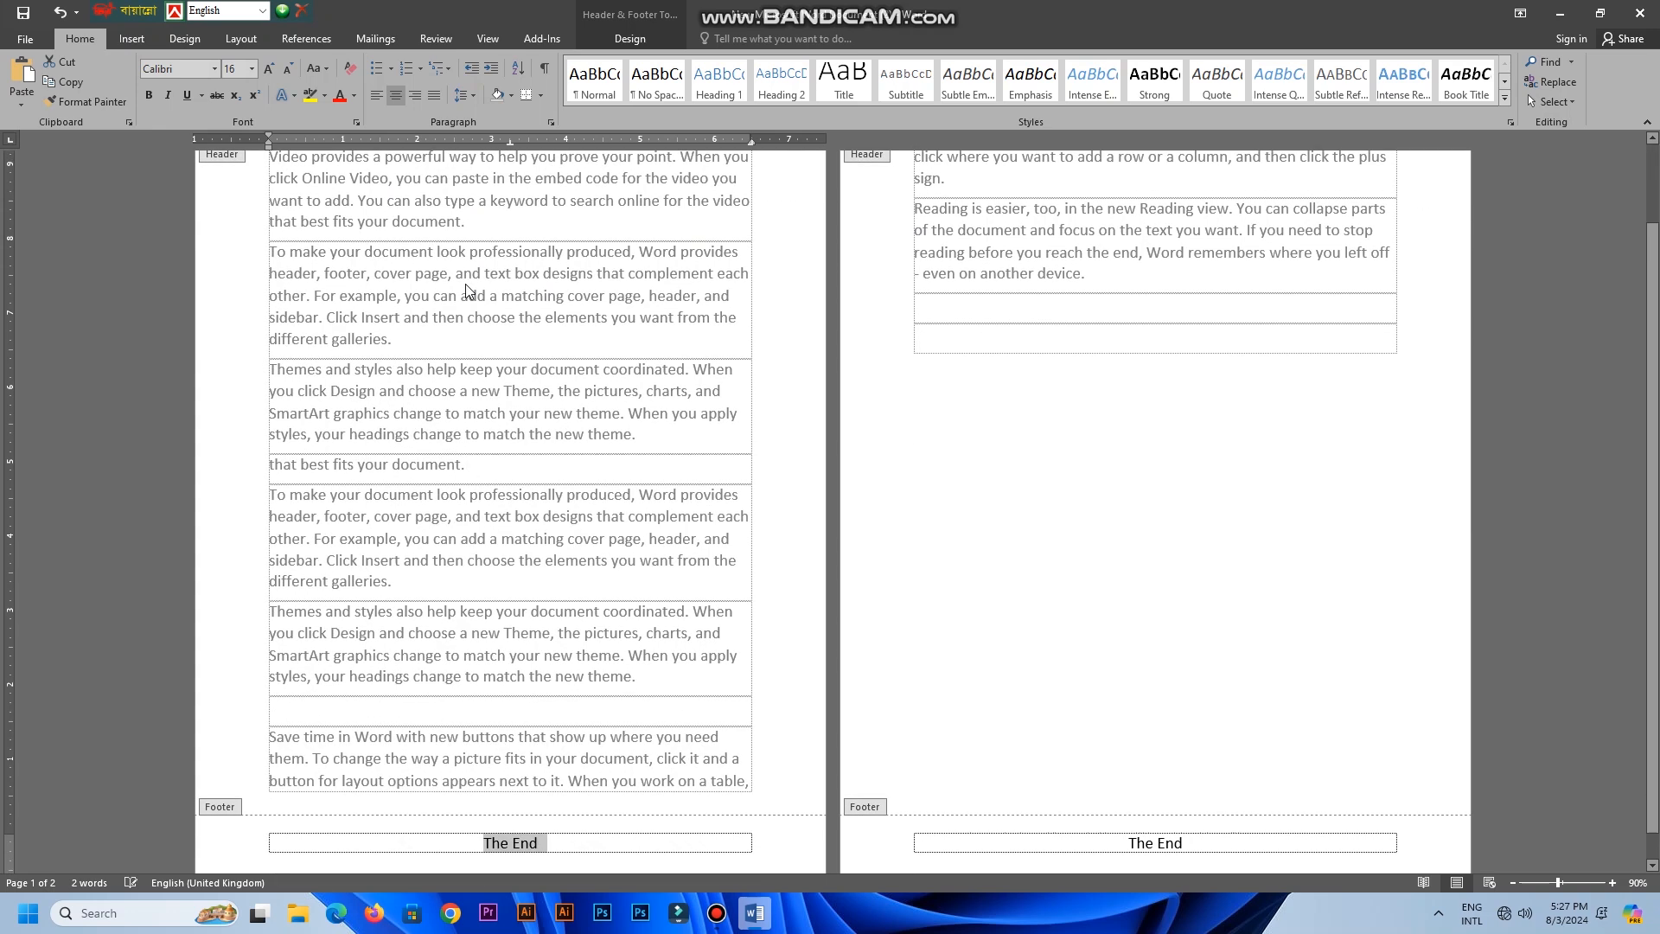
Remove the header from the document with the Remove Header command
scroll(615, 277, up, 3)
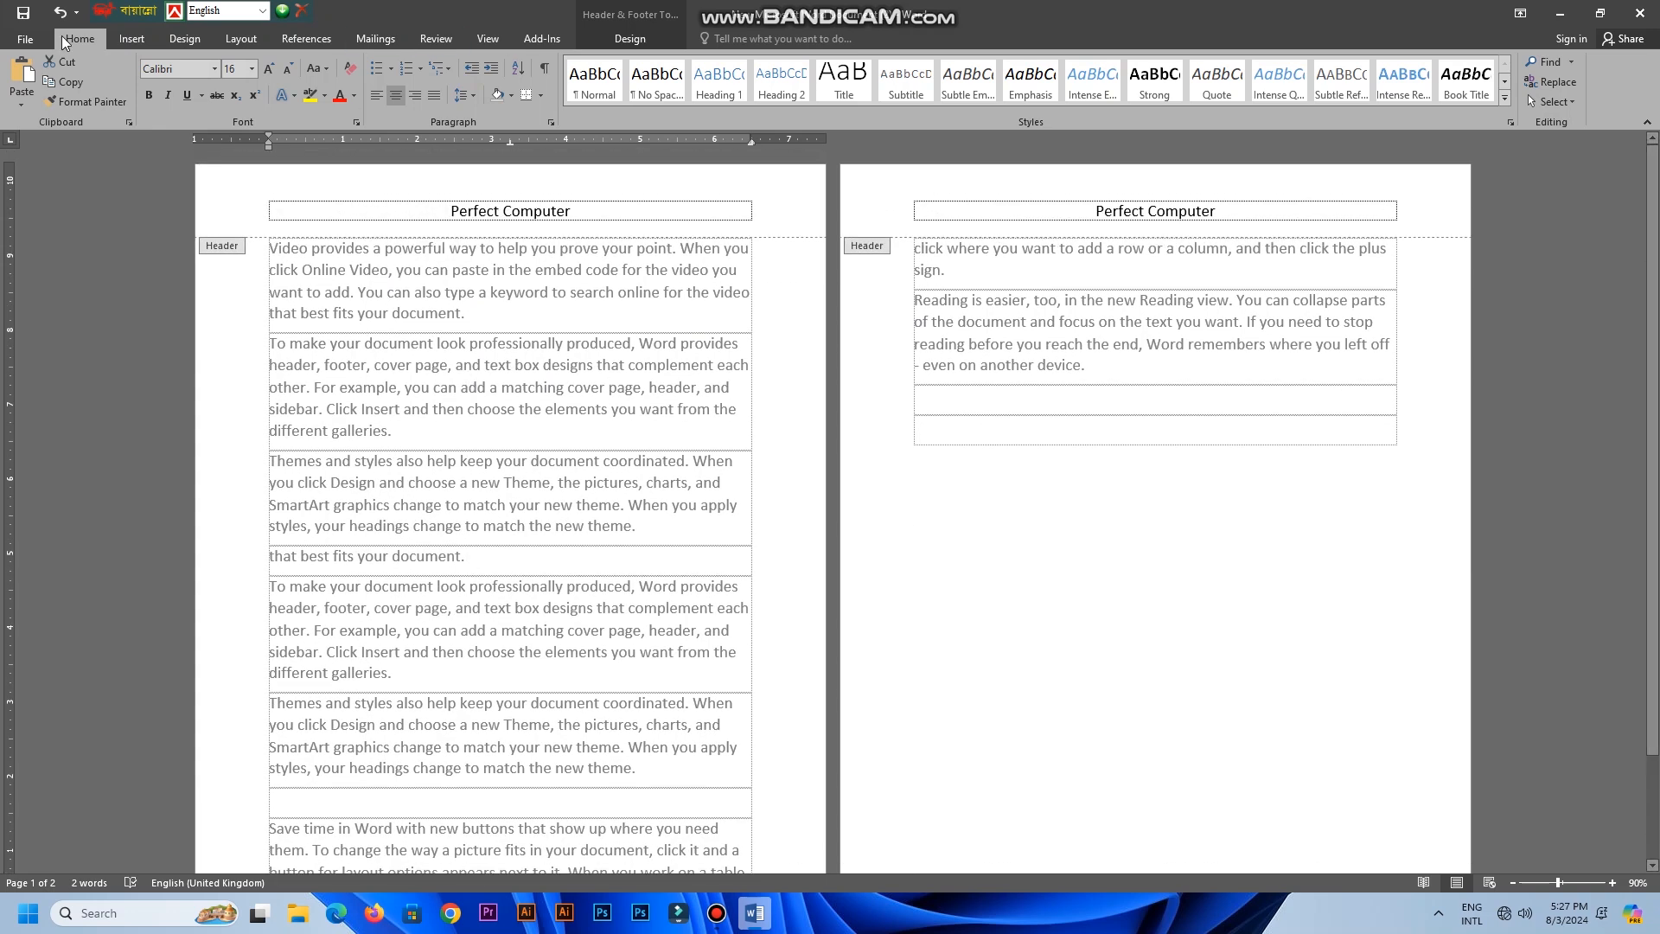
click(132, 39)
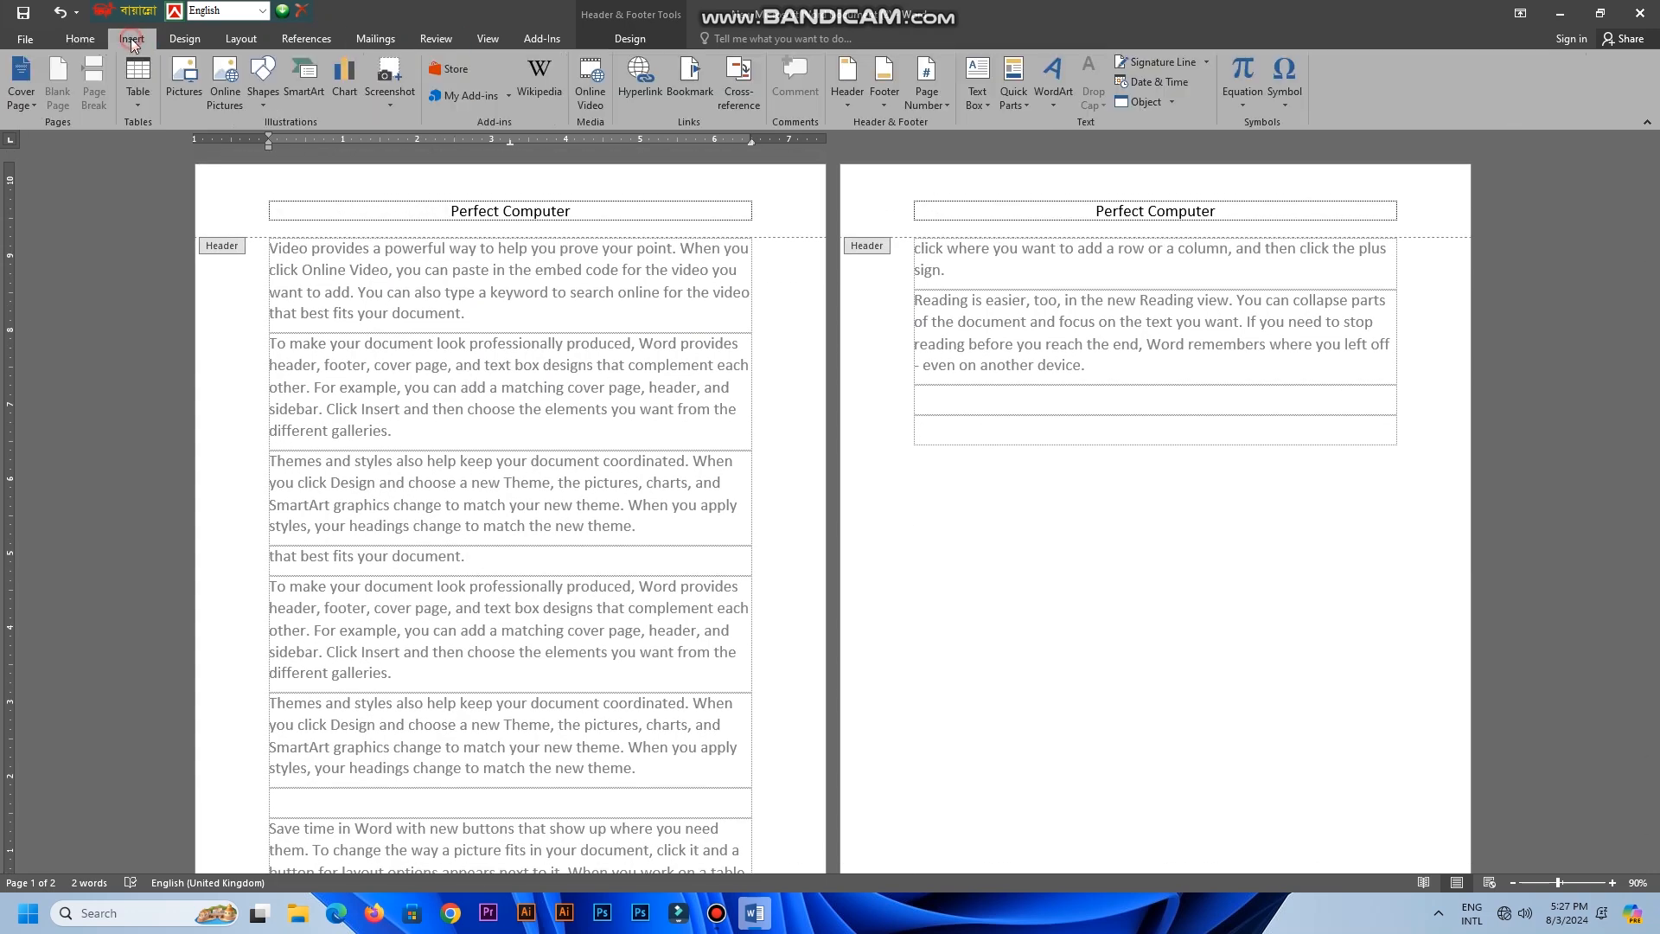
click(851, 102)
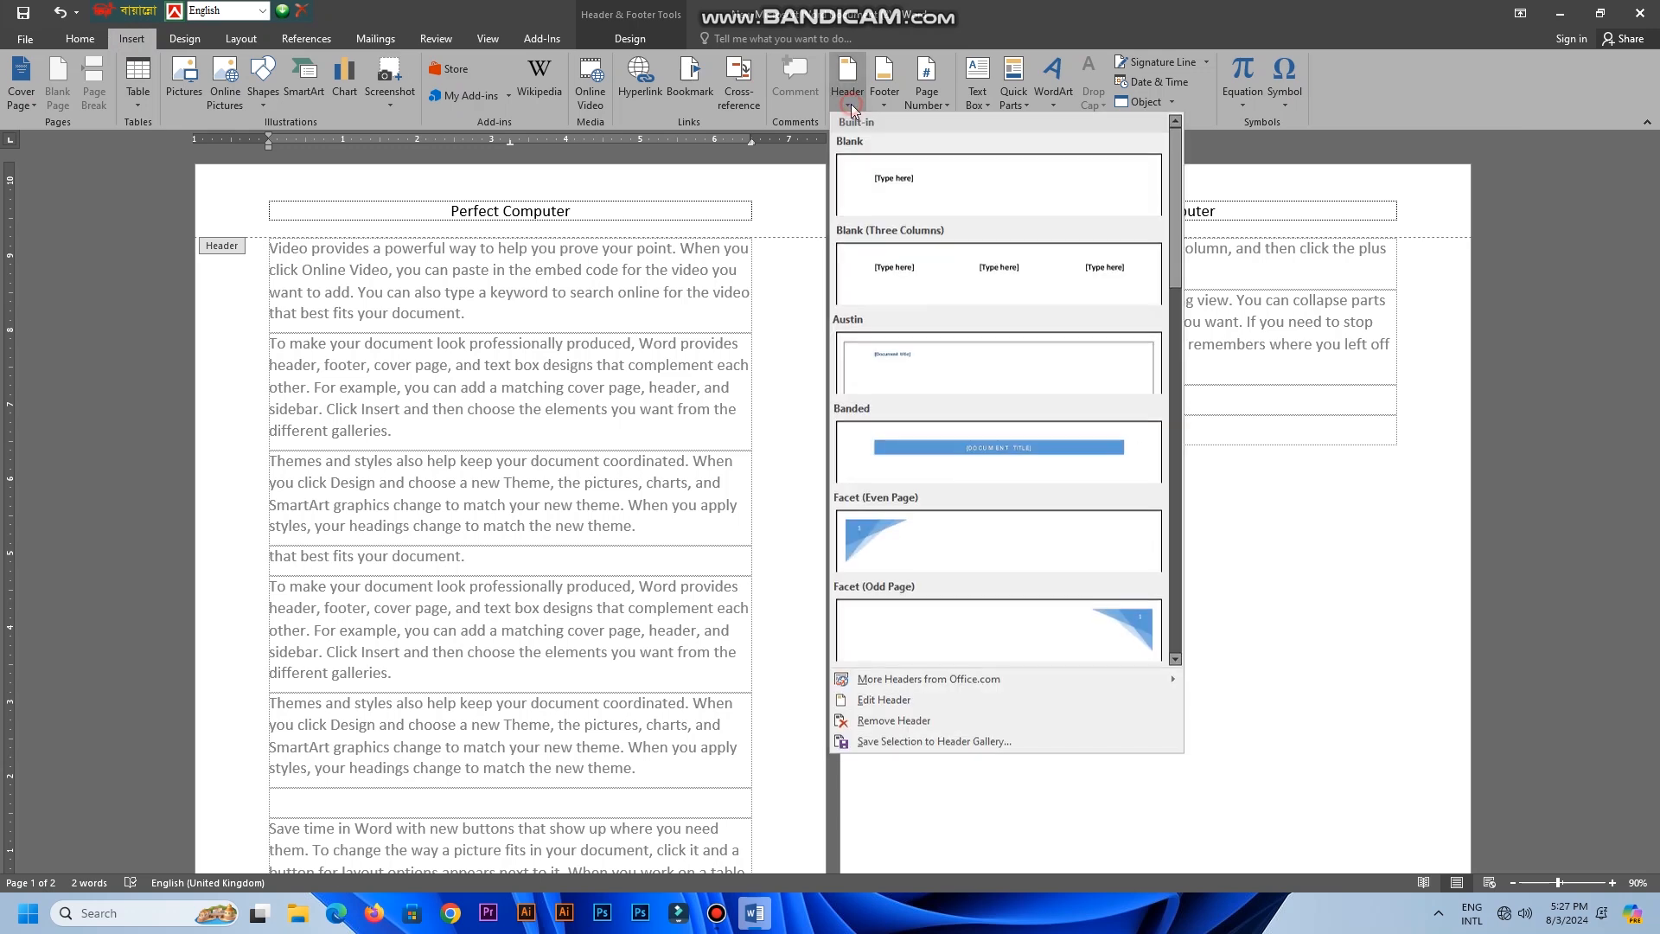
click(902, 725)
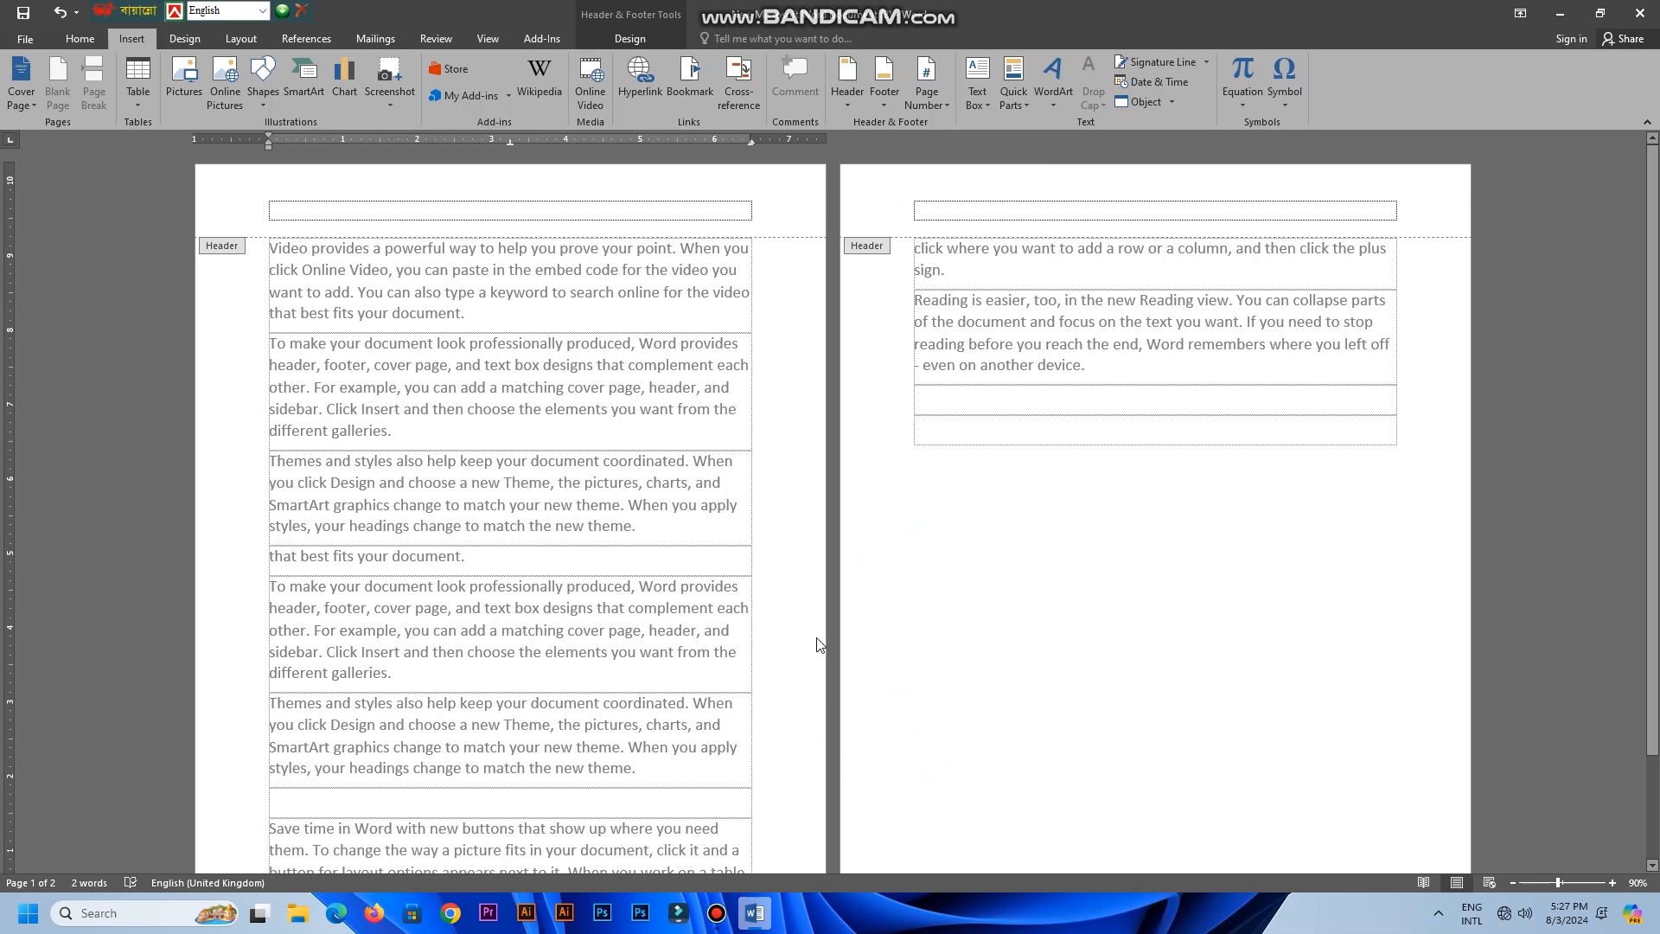
Remove the footer from the document with the Remove Footer command
scroll(893, 445, down, 3)
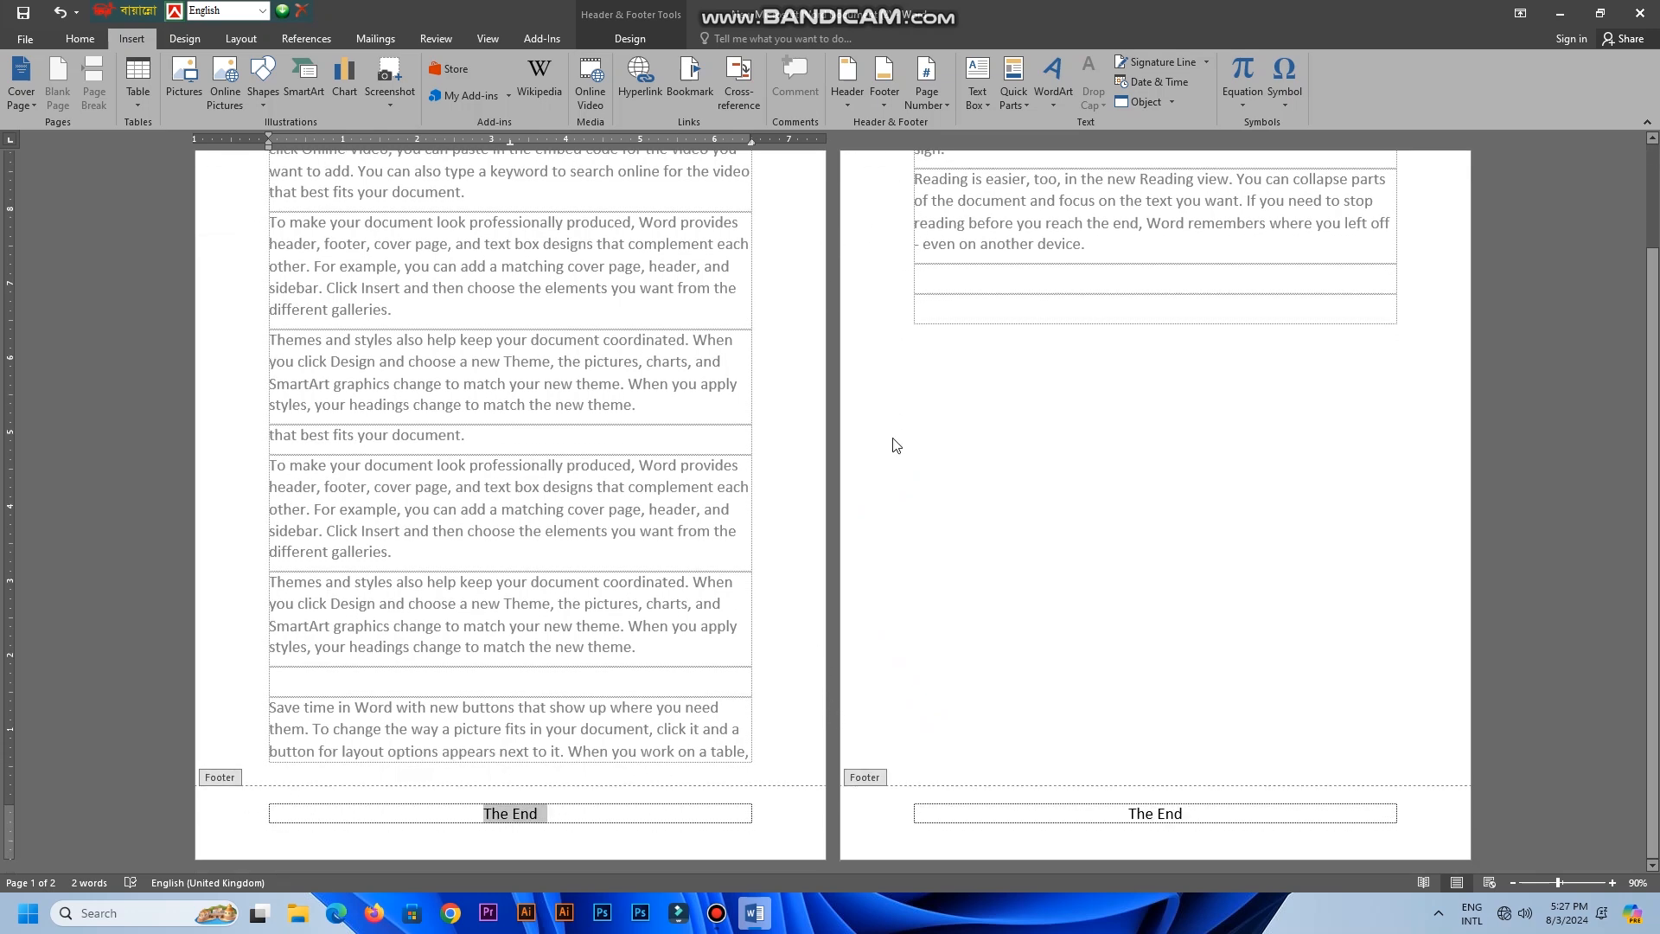
click(888, 101)
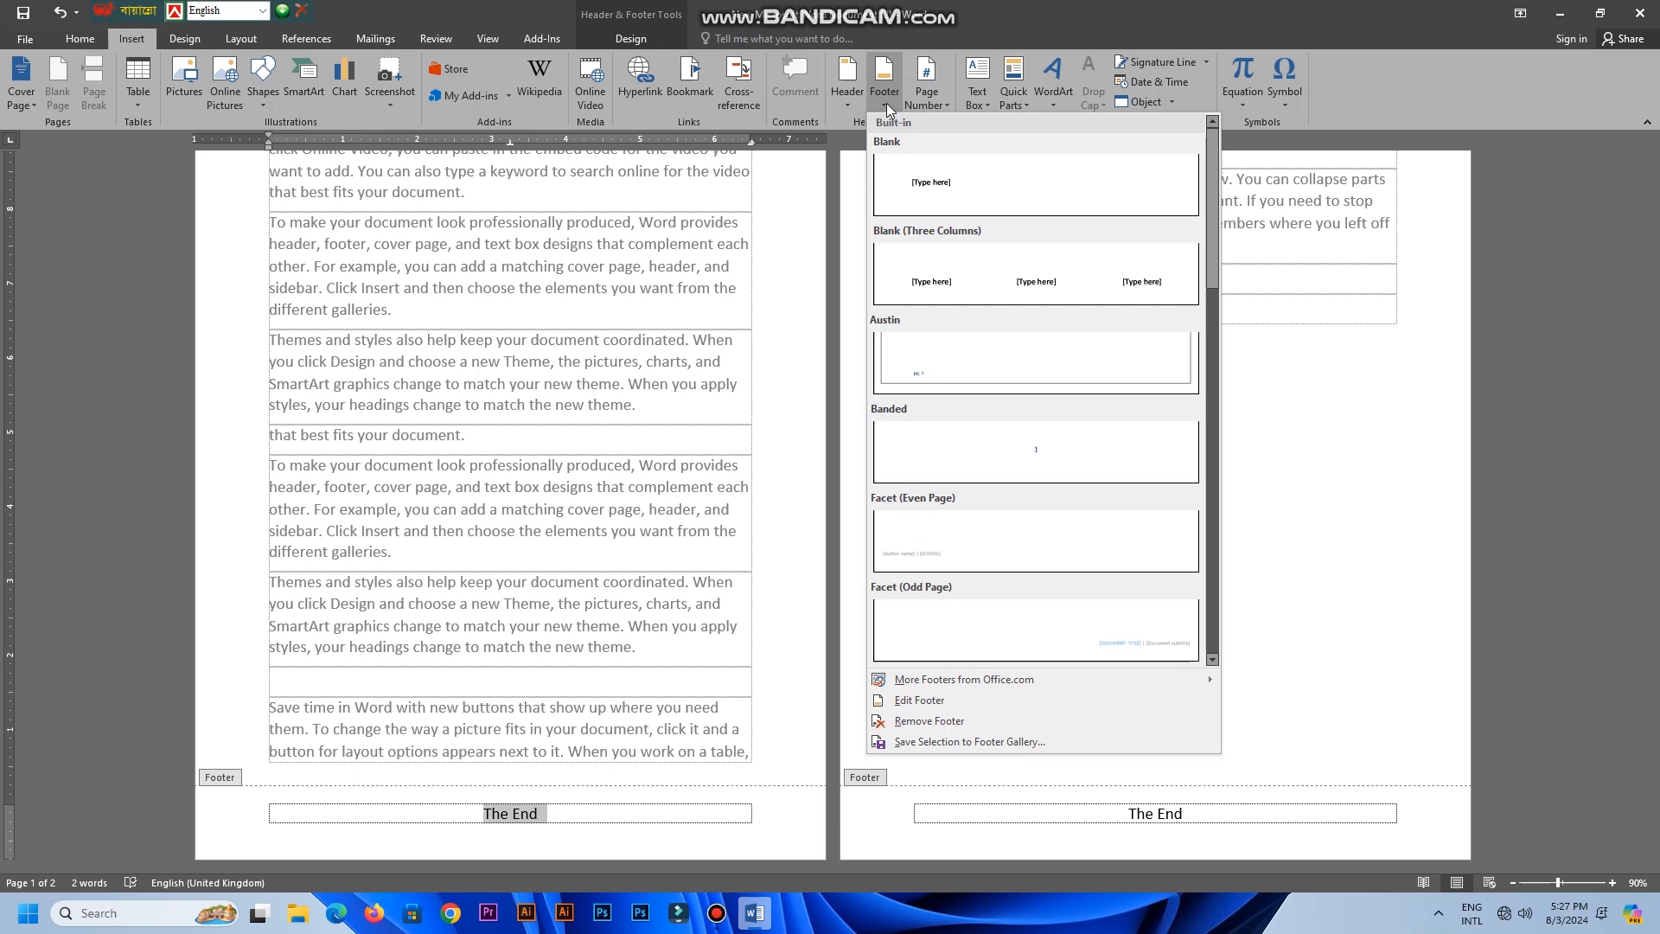
click(924, 722)
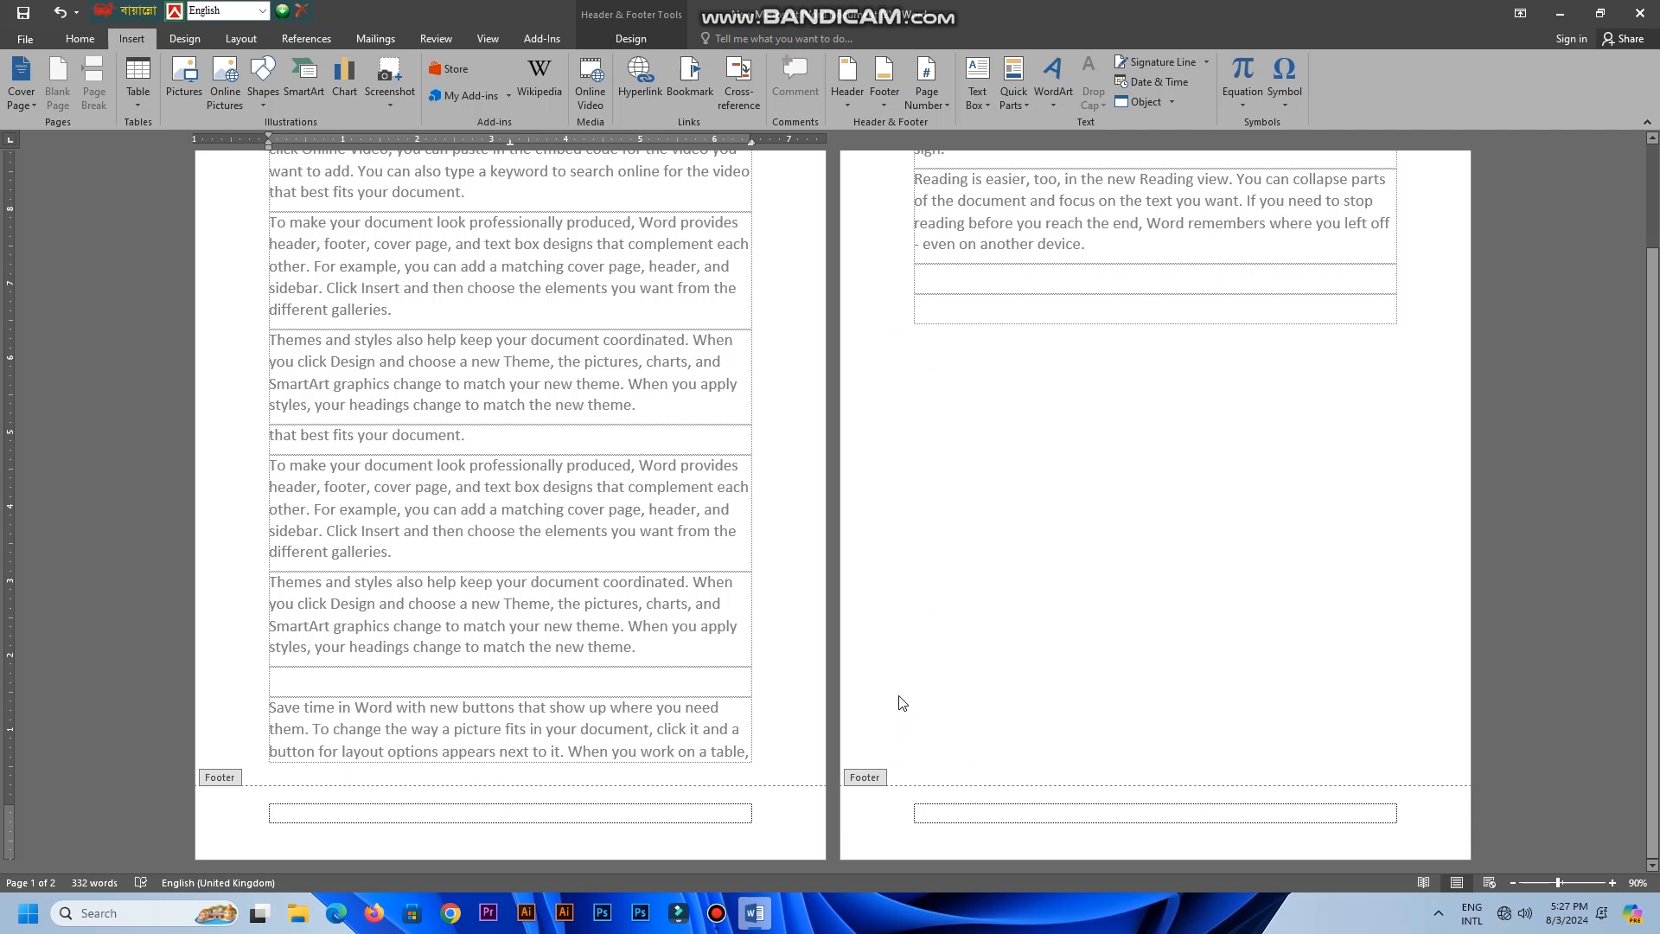
Insert page numbers at the top of the pages using the centered design with a filled blue circle
scroll(891, 686, up, 3)
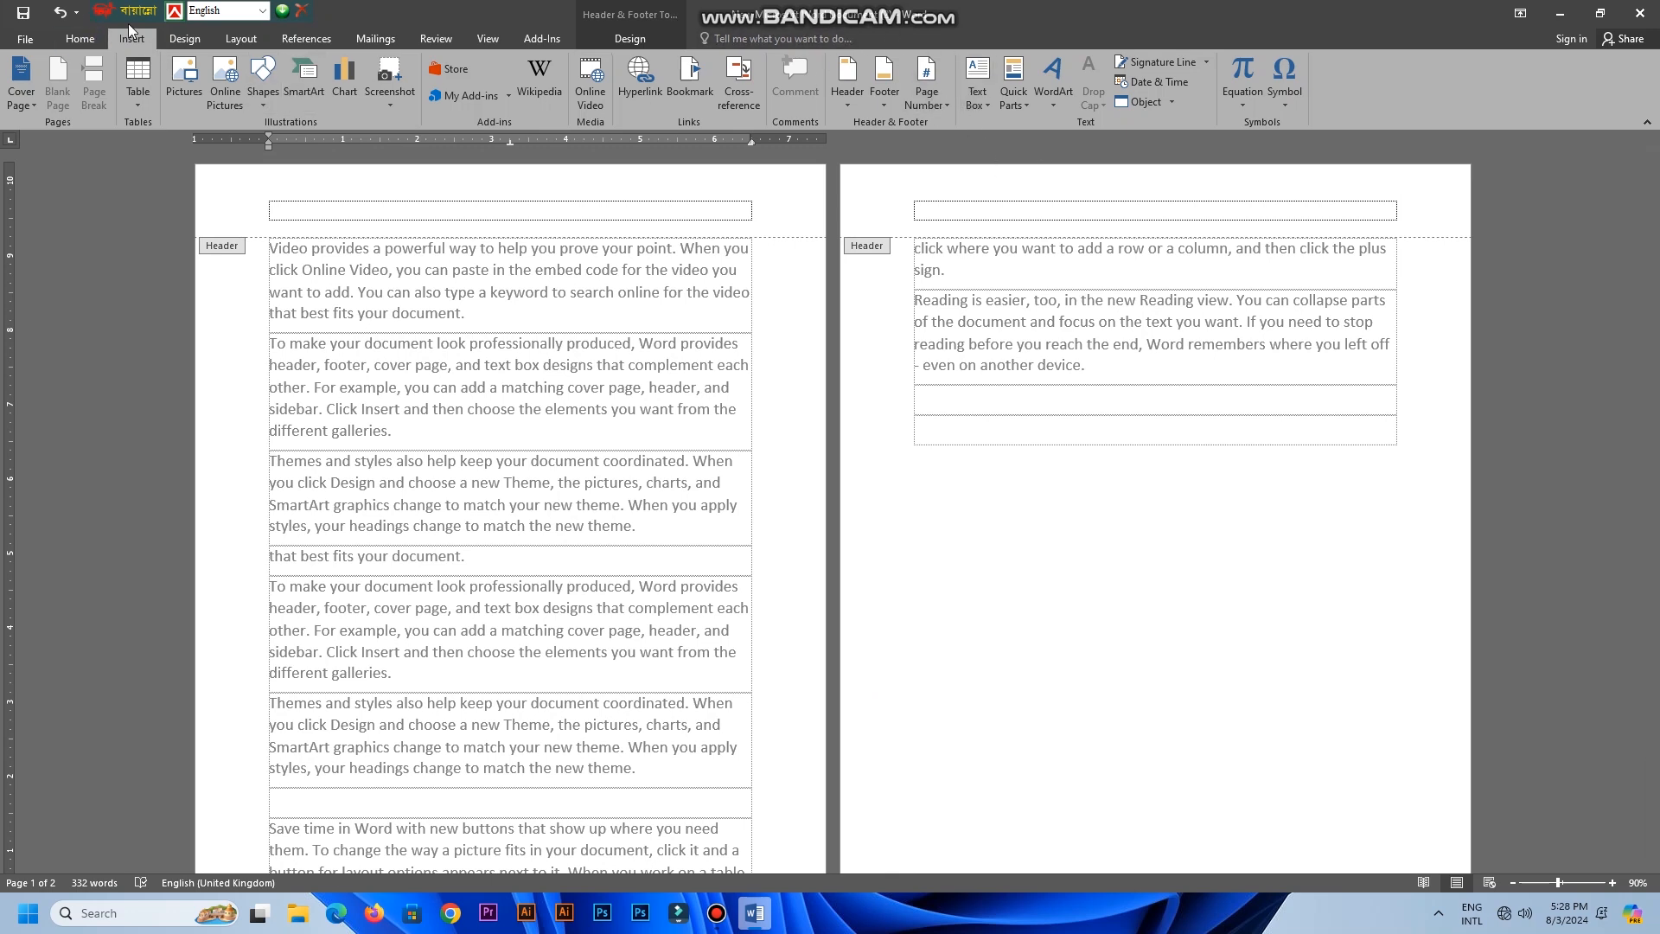
click(927, 102)
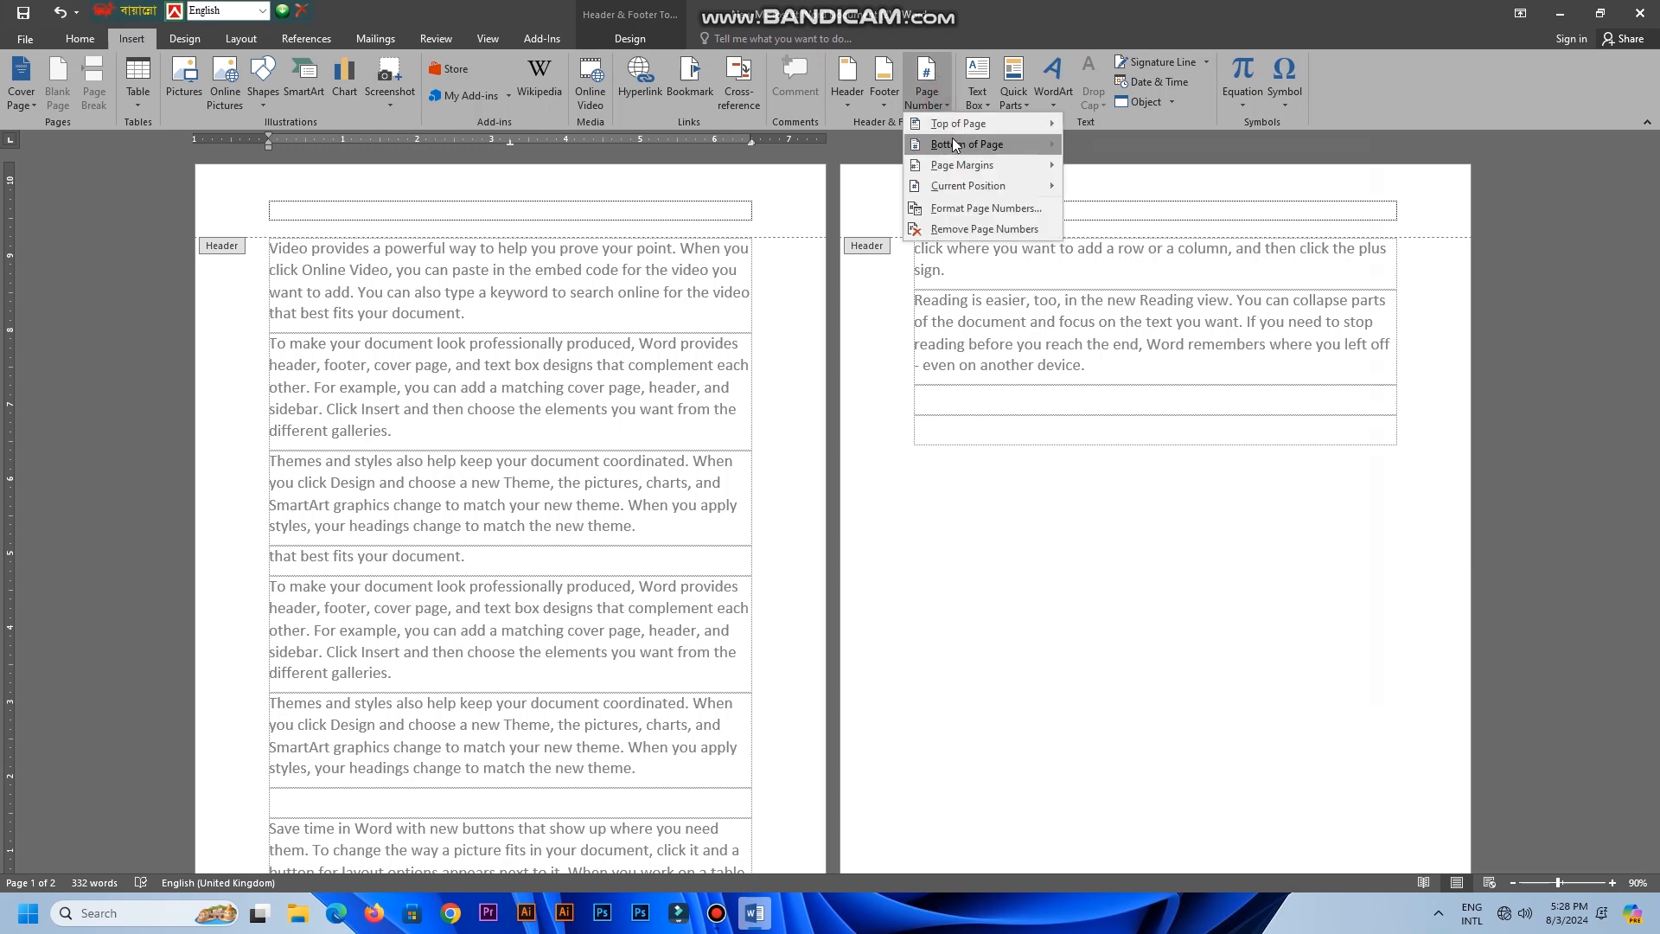
mouse_move(958, 127)
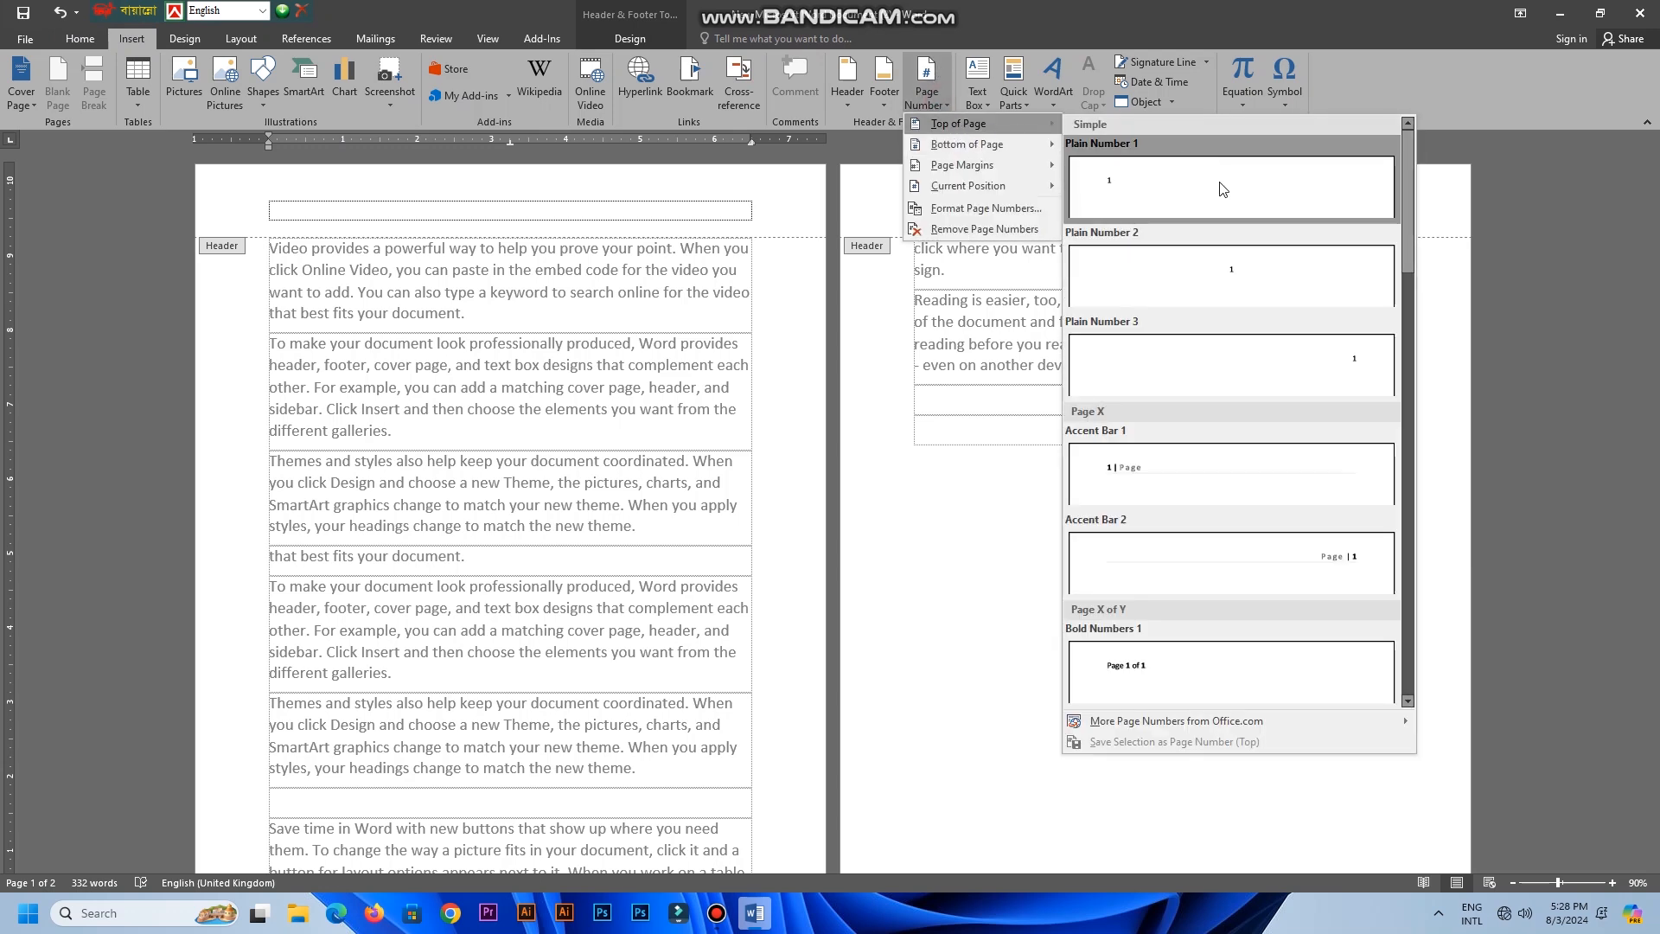
scroll(1245, 389, down, 5)
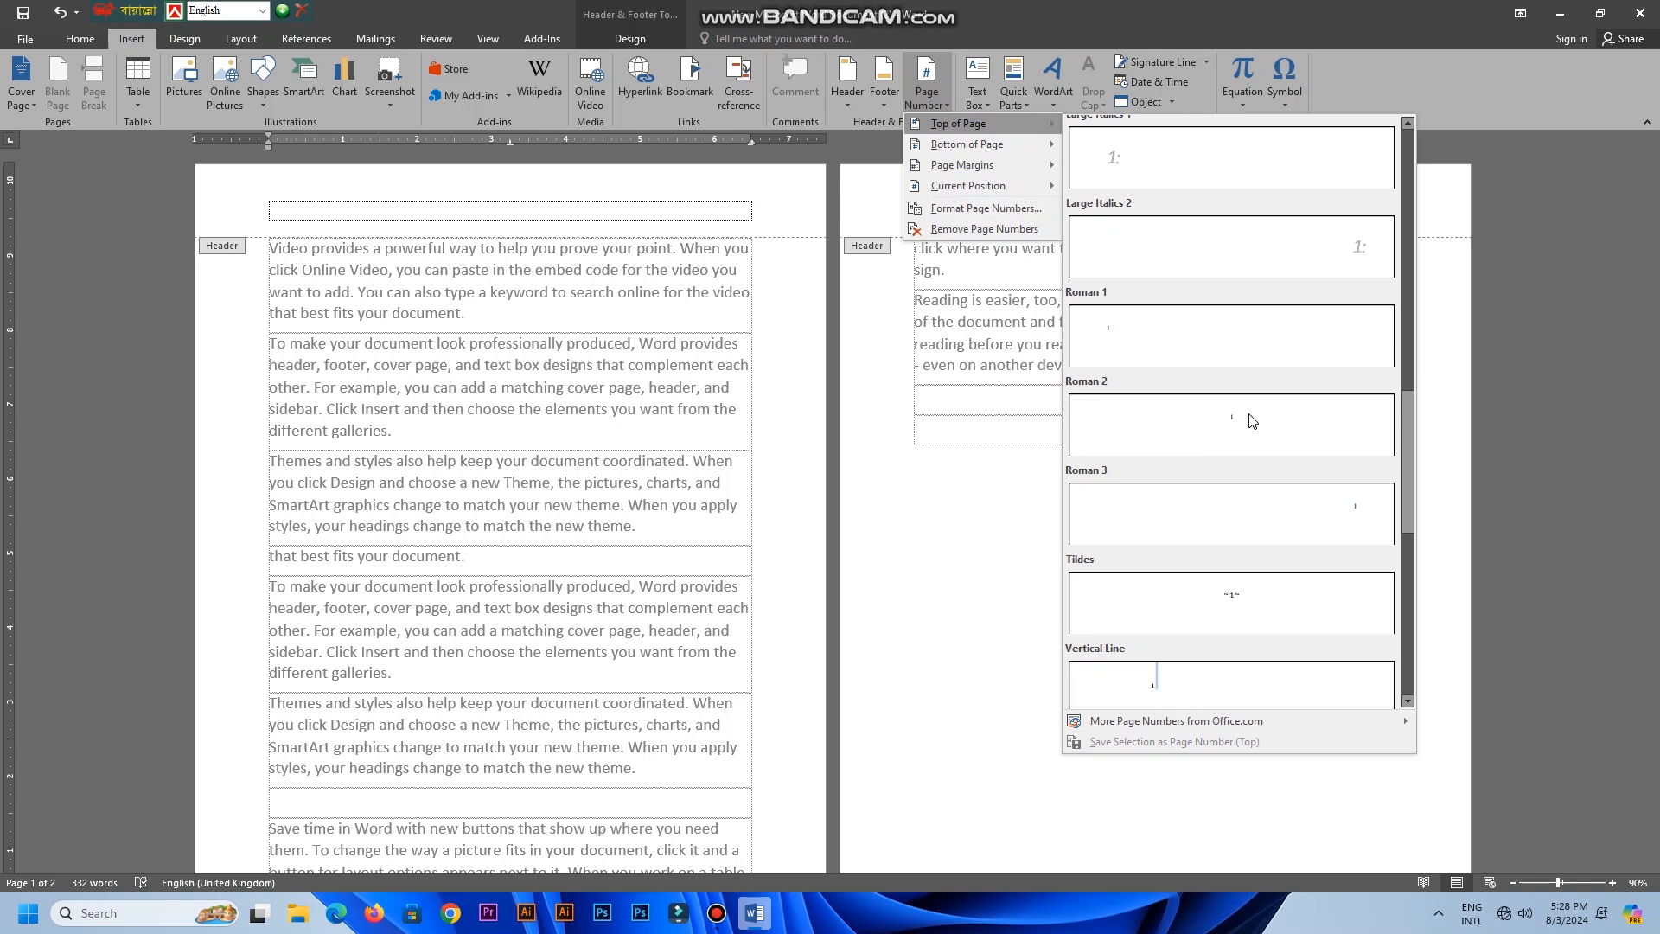
scroll(1252, 421, up, 3)
click(1229, 403)
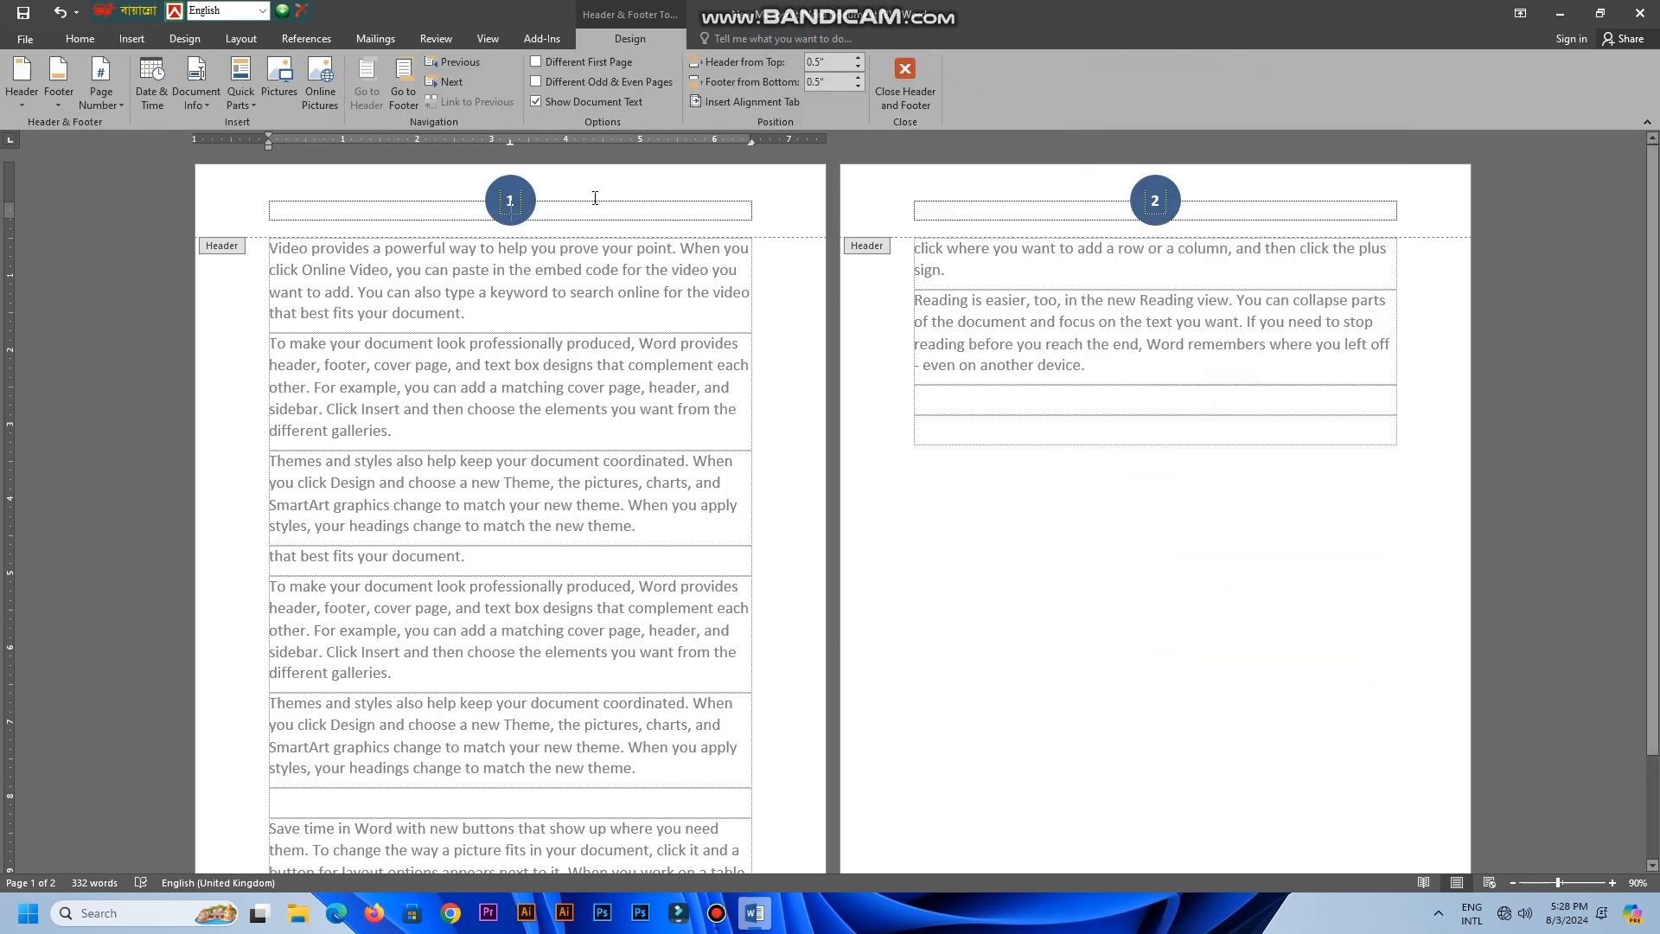
Leave header editing and add blank paragraphs after the page 2 text until the document extends to four pages
scroll(1134, 502, down, 1)
scroll(1135, 501, down, 1)
click(1101, 251)
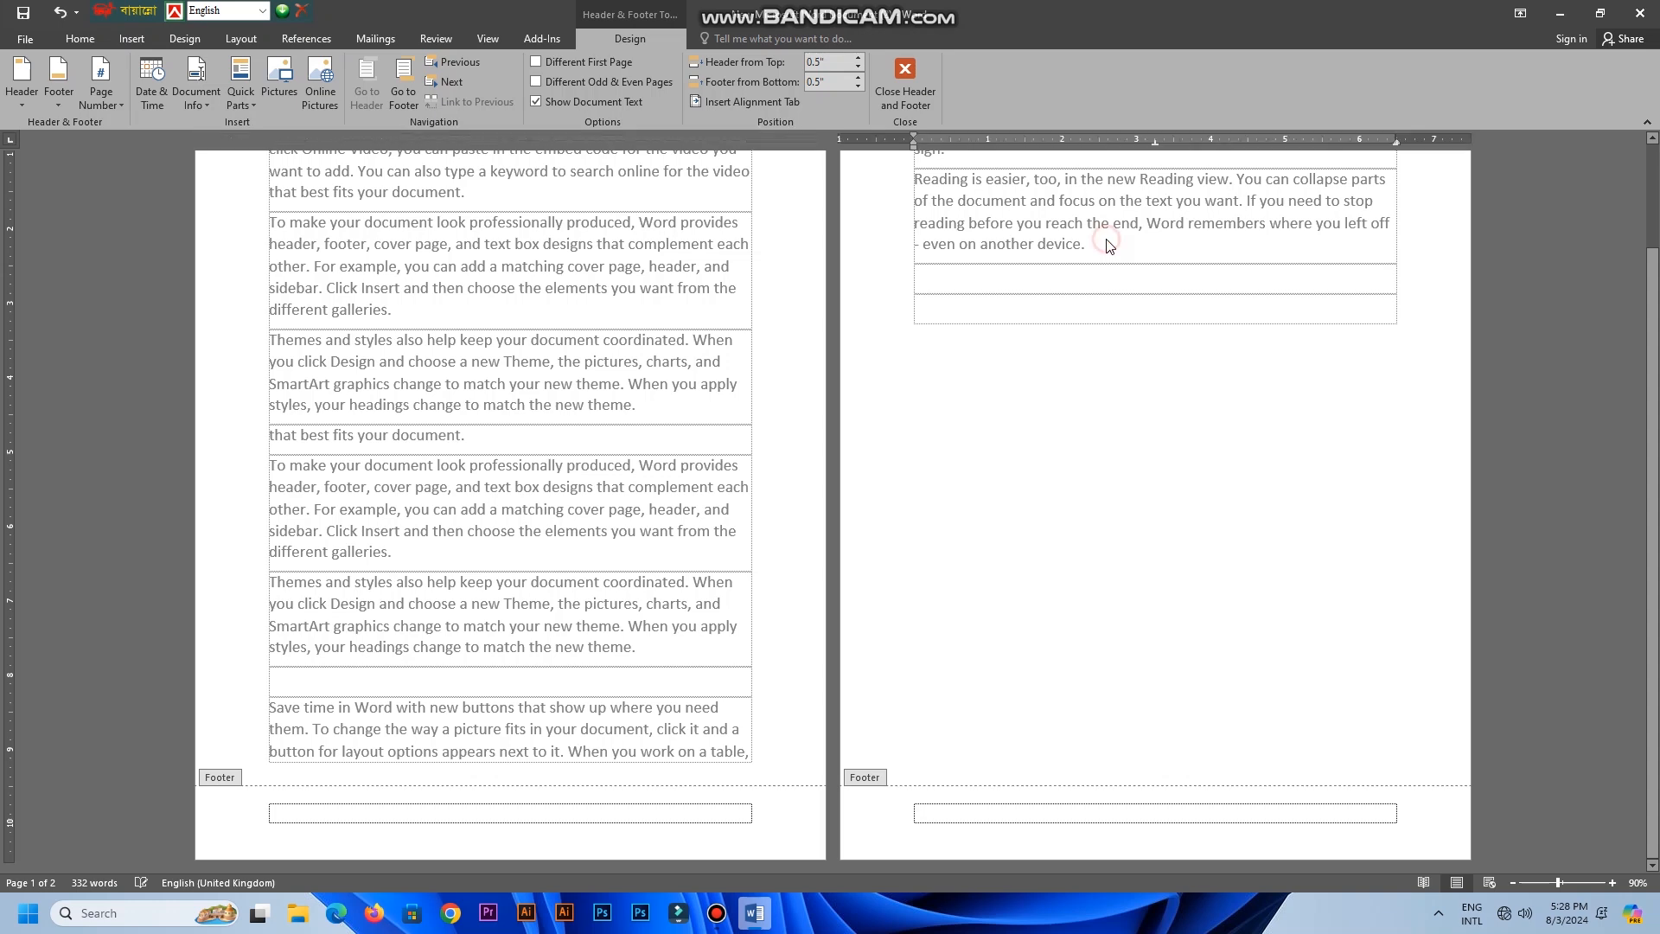
click(1101, 256)
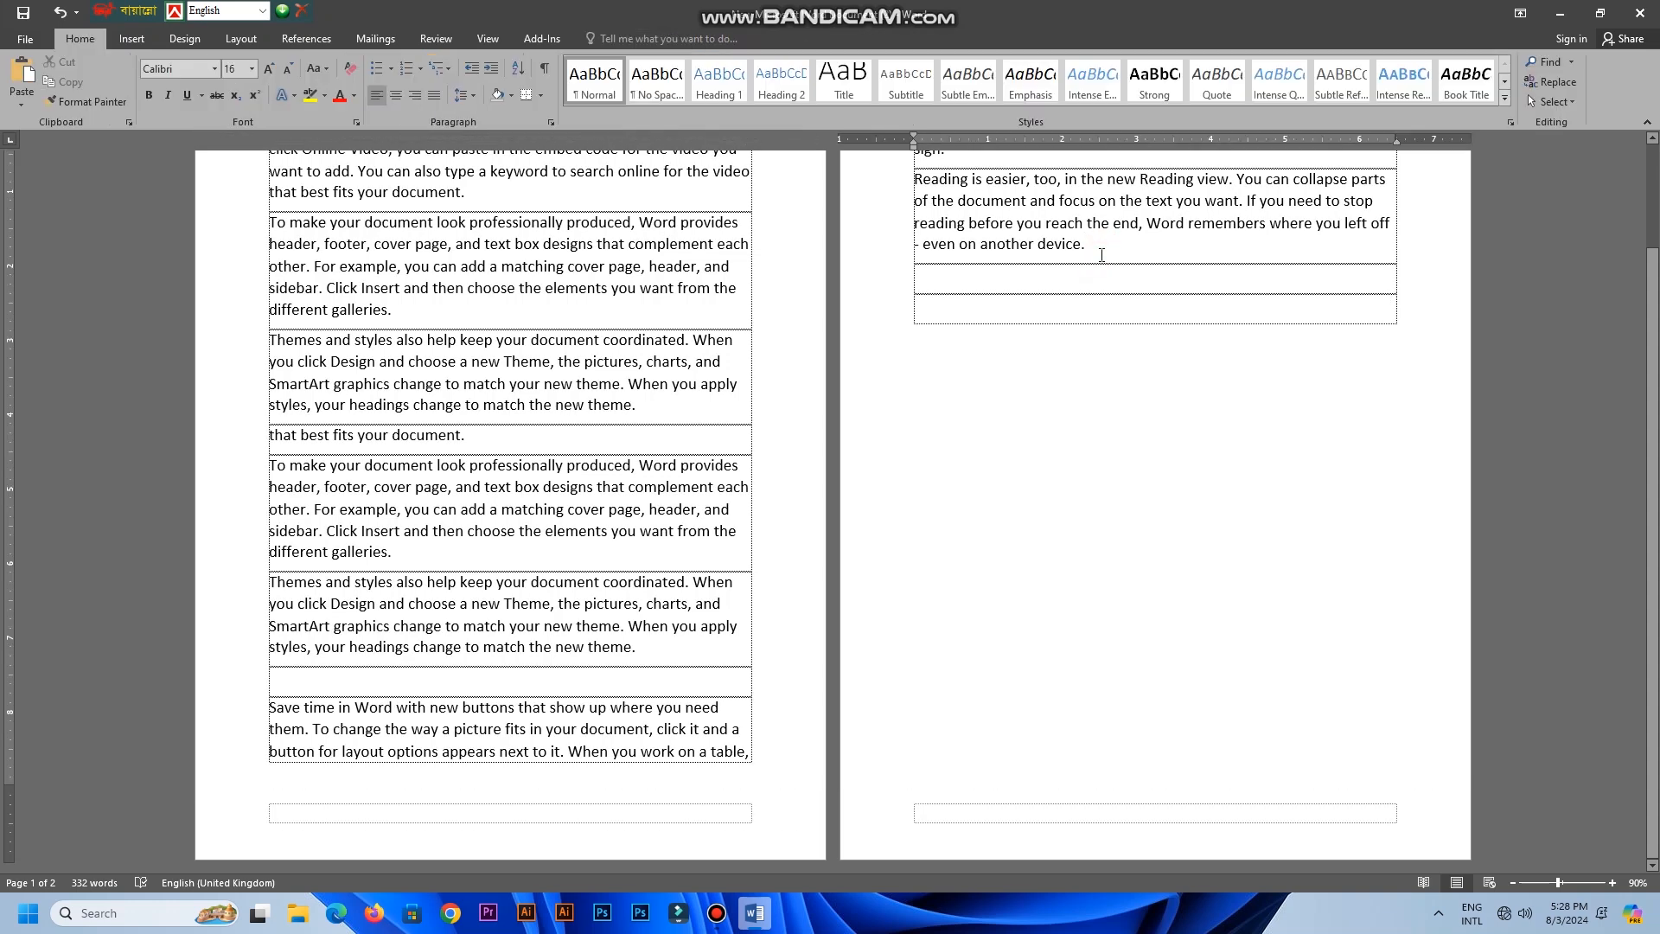
key(Return)
key(Return)
key(Return)
key(Return)
key(Return)
key(Return)
key(Return)
key(Return)
key(Return)
key(Return)
key(Return)
key(Return)
key(Return)
key(Return)
key(Return)
key(Return)
key(Return)
key(Return)
key(Return)
key(Return)
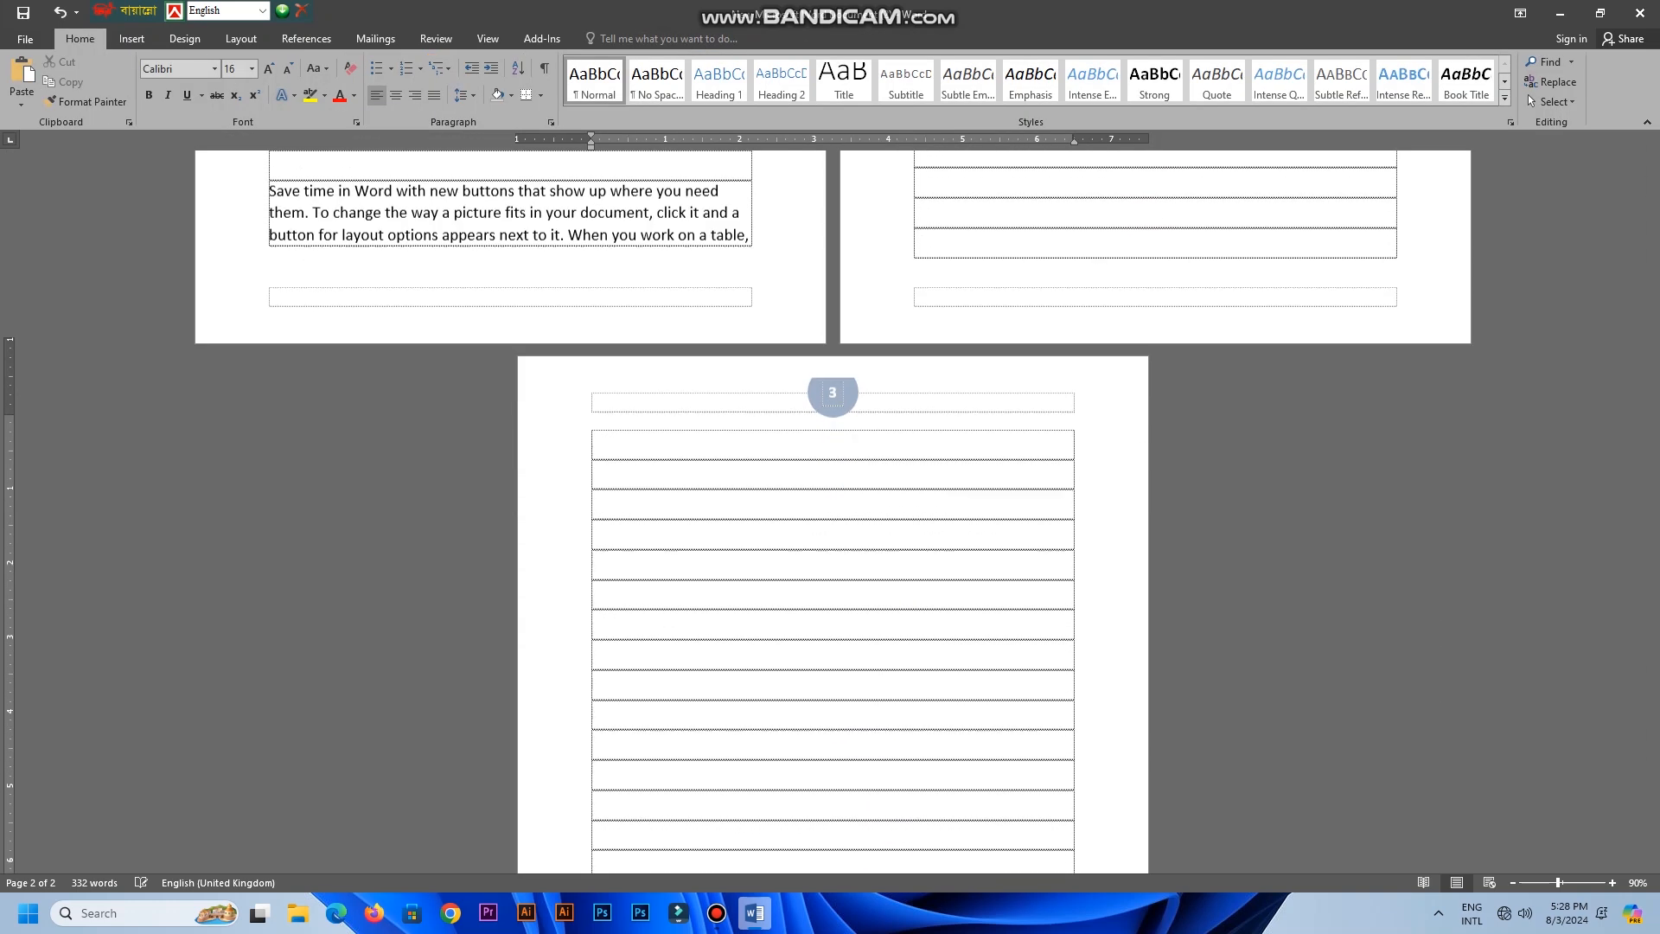
key(Return)
key(Return)
key(Return)
key(Return)
key(Return)
key(Return)
key(Return)
key(Return)
scroll(952, 251, up, 10)
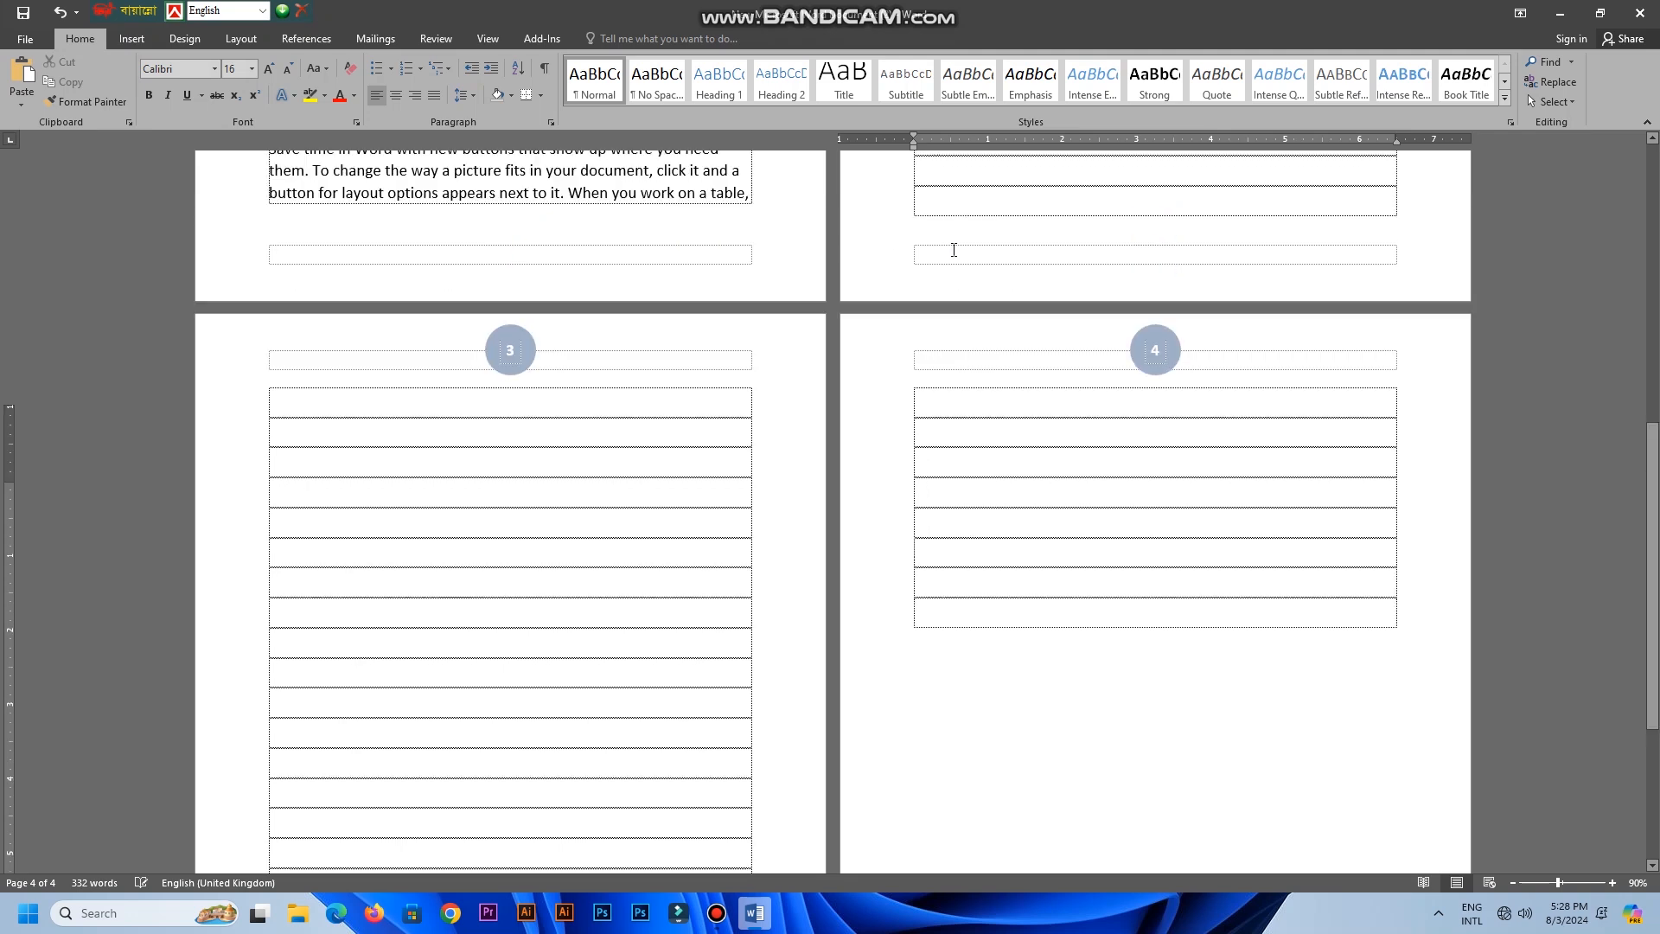
scroll(954, 250, up, 1)
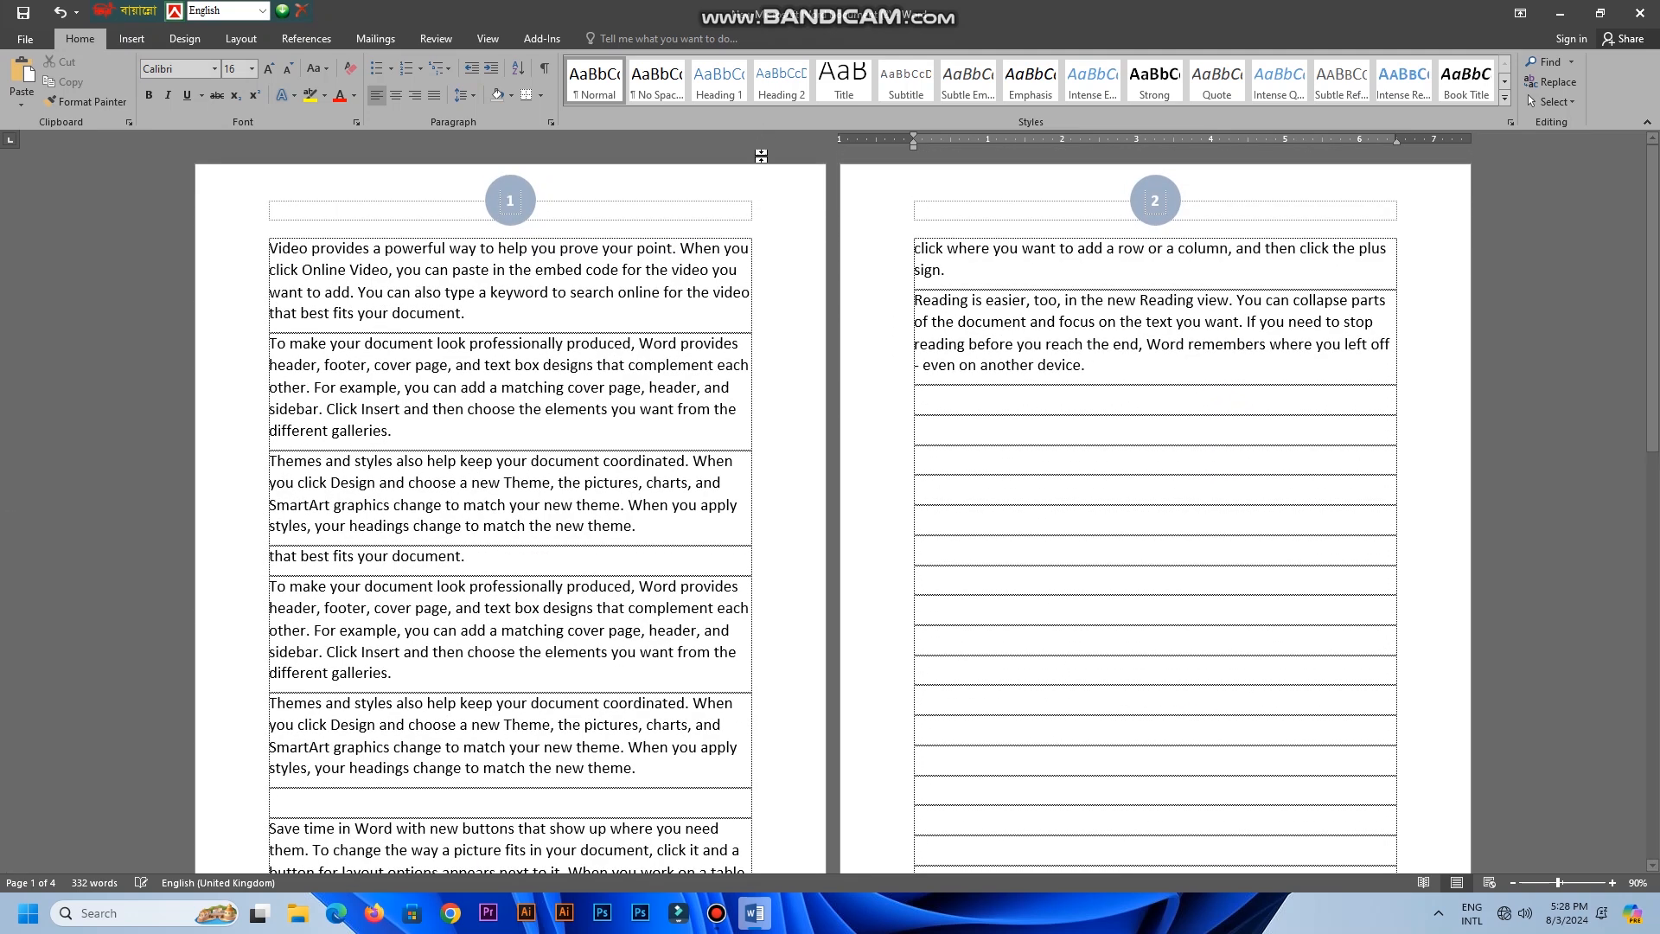
Insert Accent Bar 2 page numbers at the bottom of the pages, then close header and footer editing
click(131, 38)
click(941, 106)
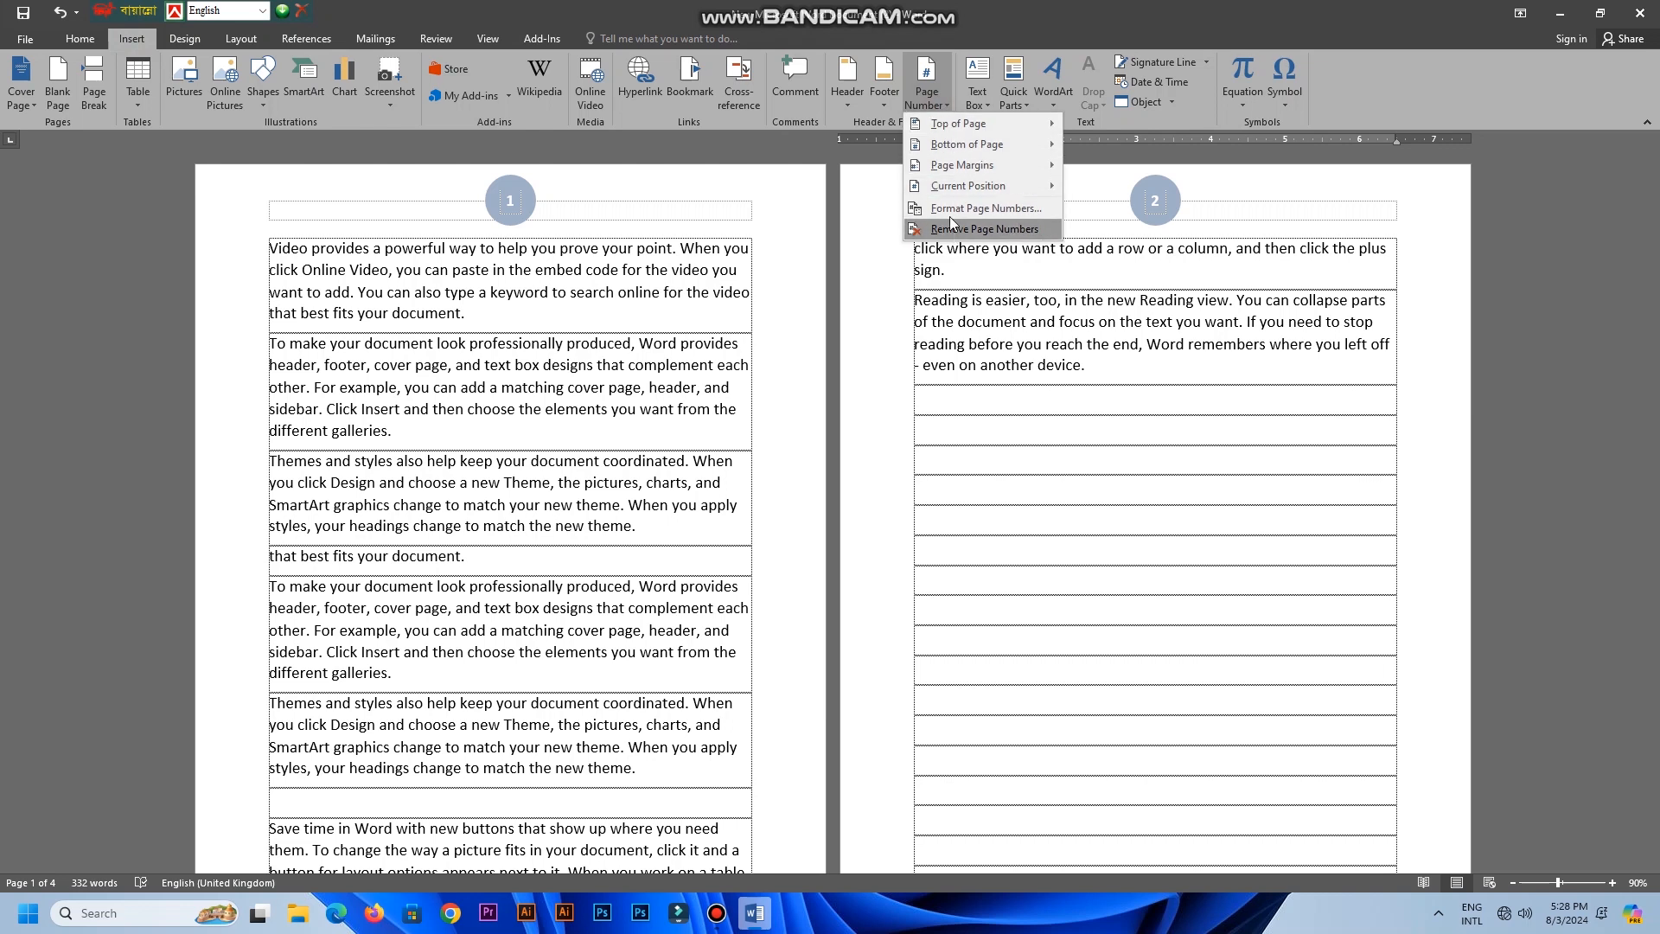
mouse_move(982, 152)
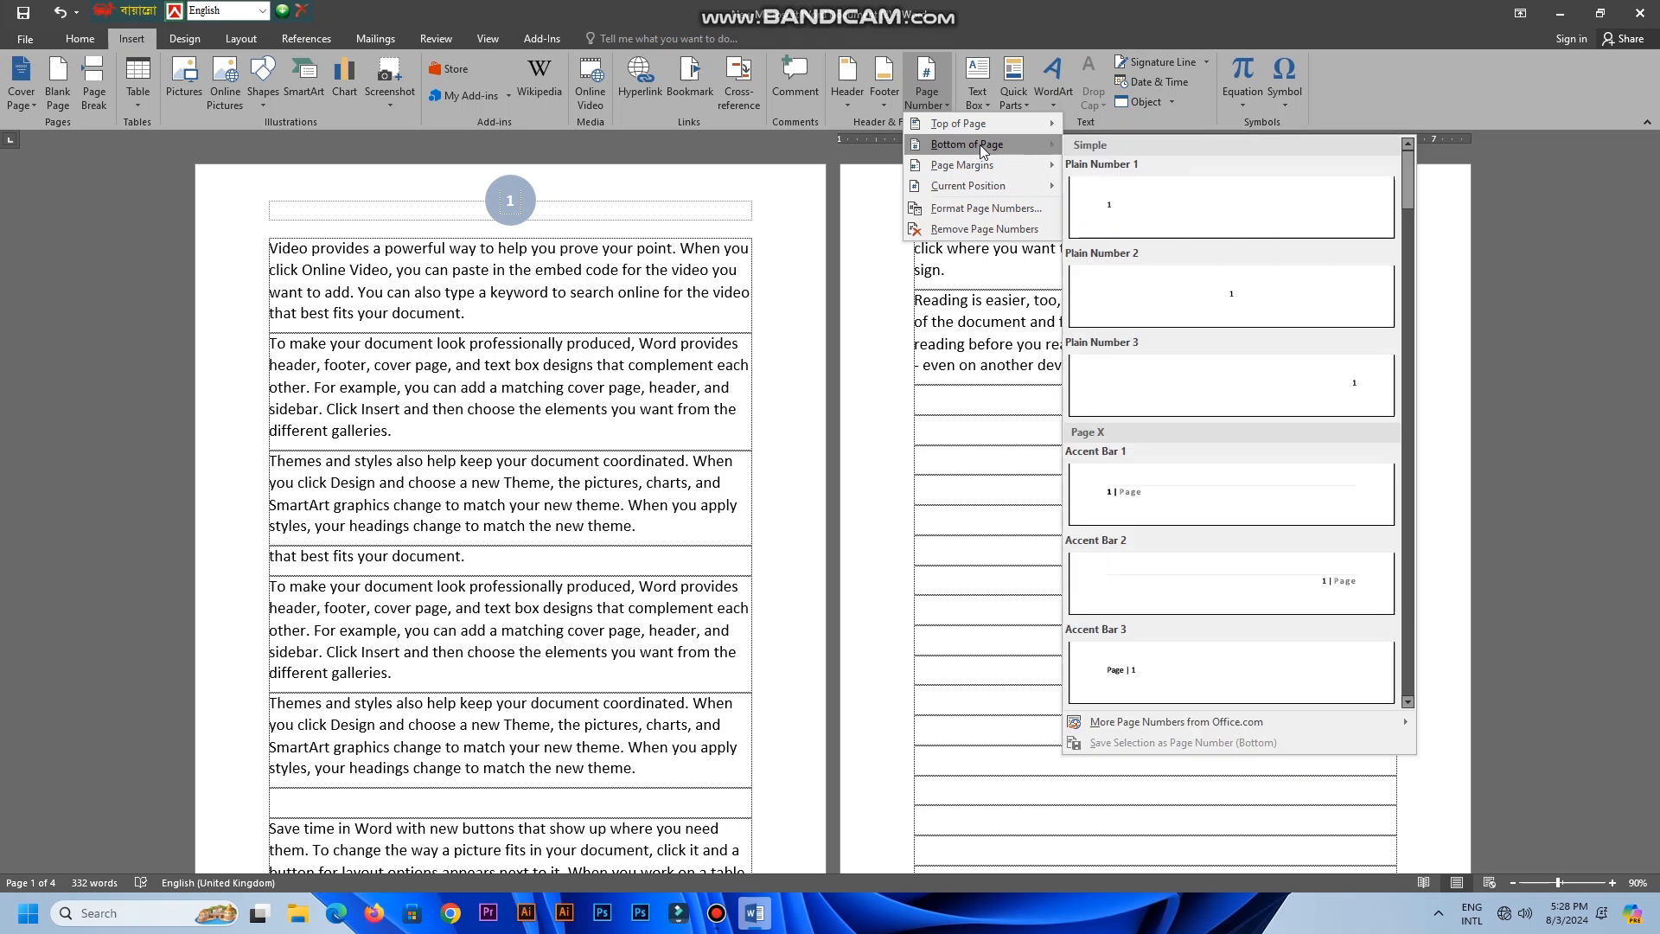
scroll(1218, 381, down, 5)
scroll(1219, 405, up, 3)
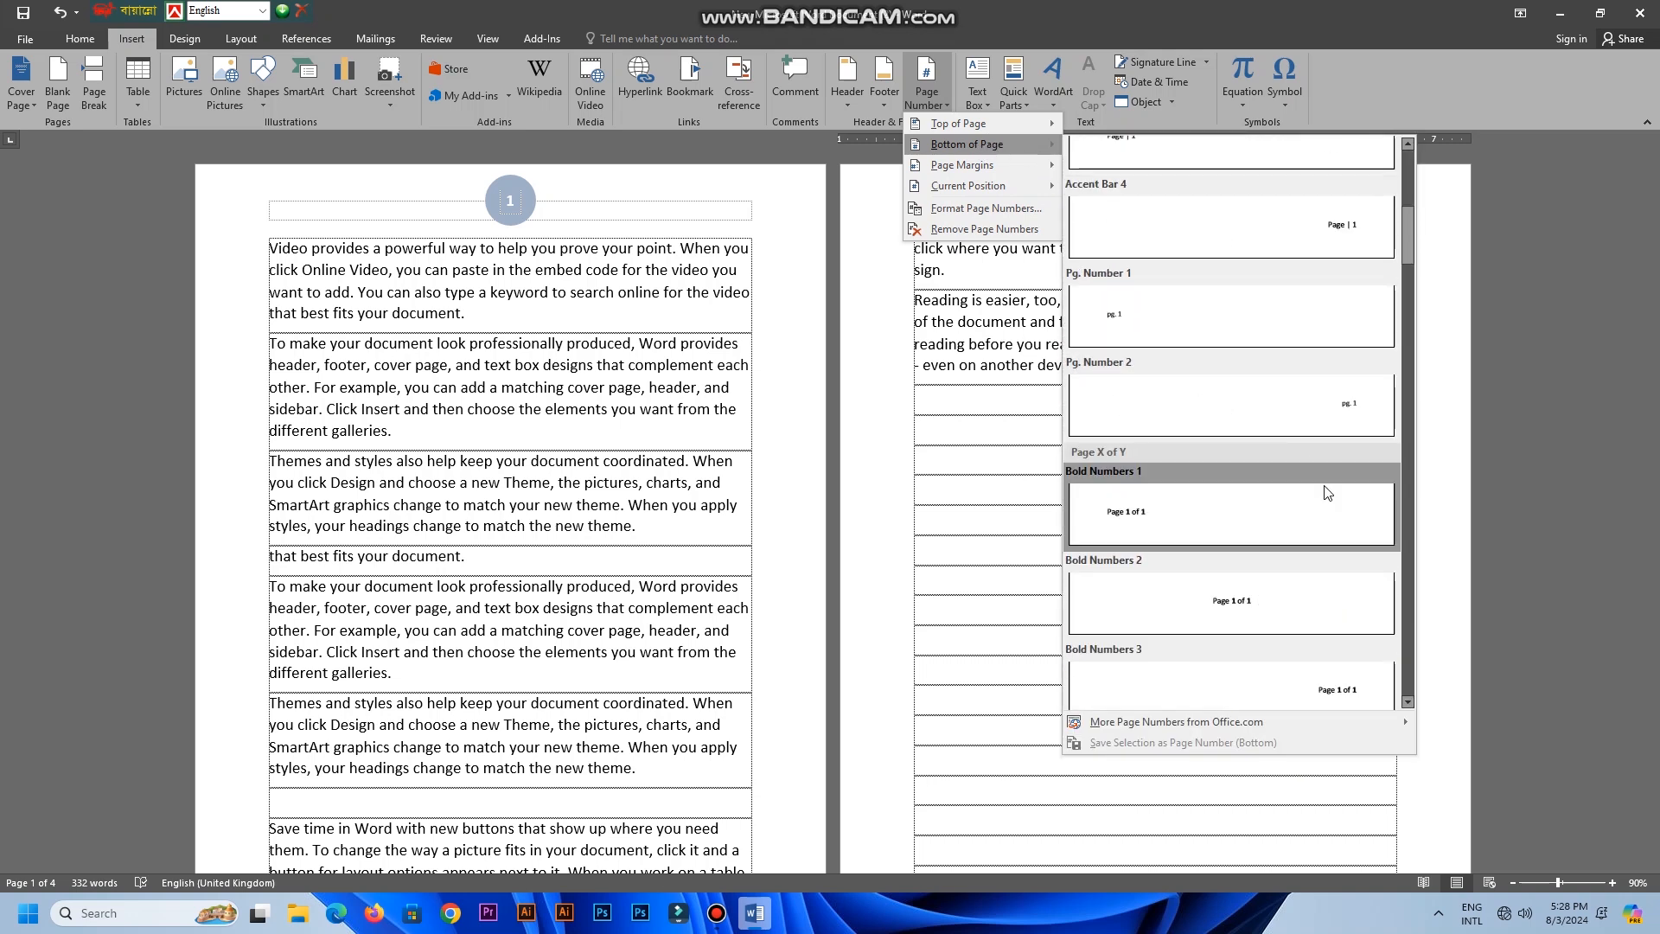
scroll(1304, 470, down, 3)
scroll(1336, 425, up, 5)
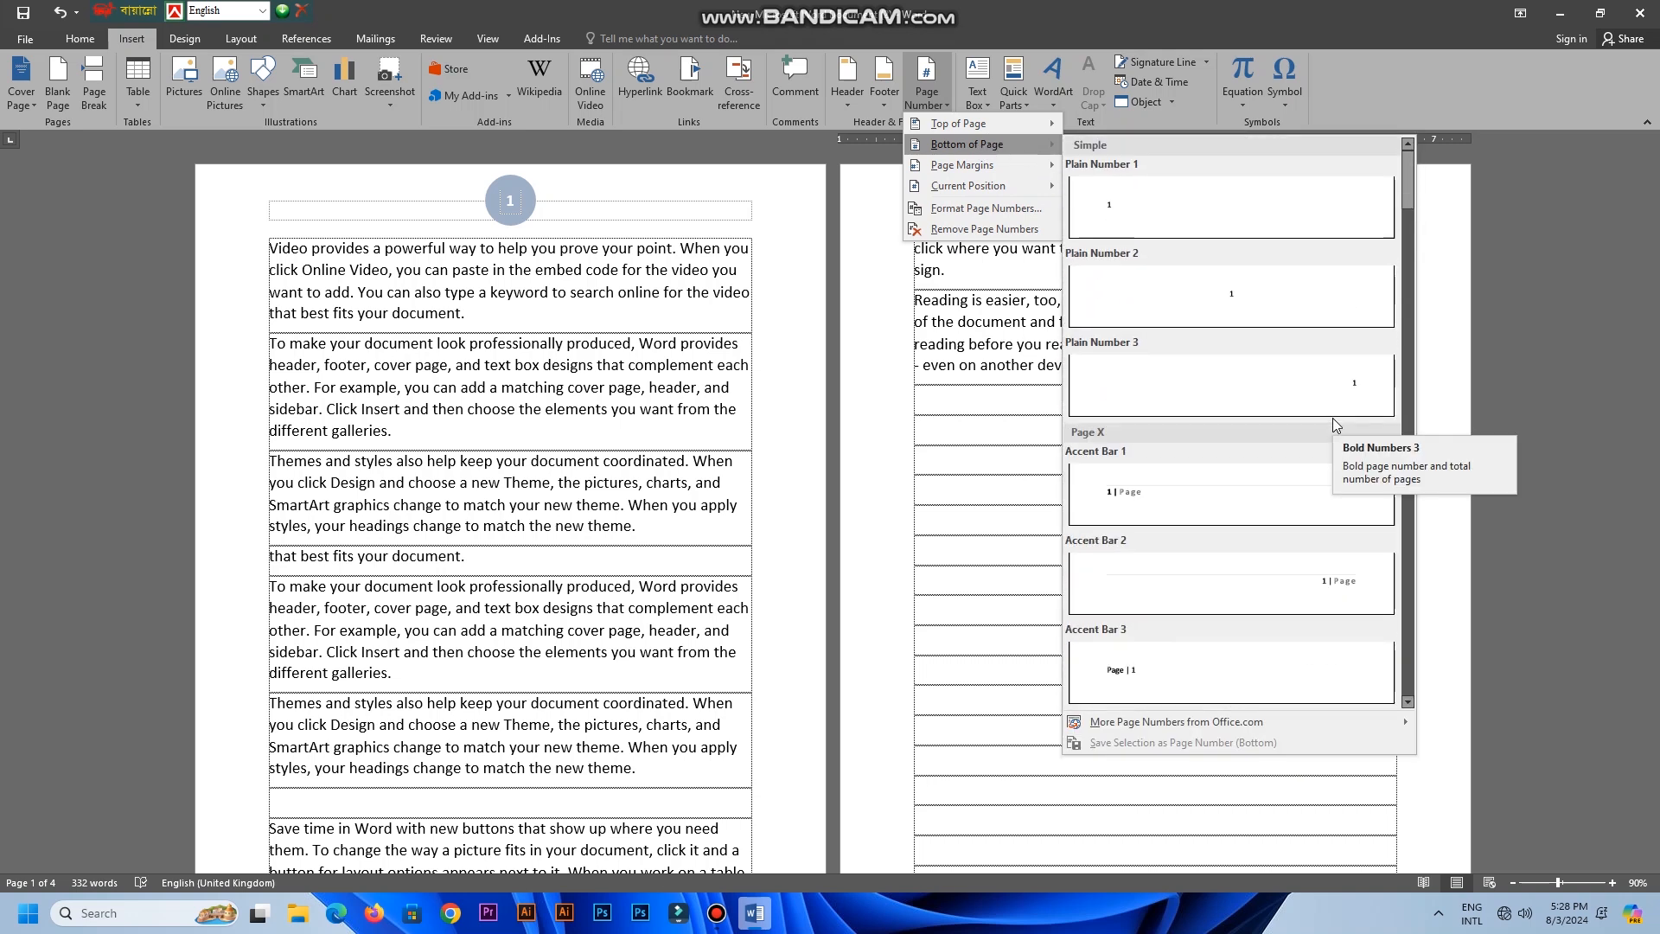
click(1328, 594)
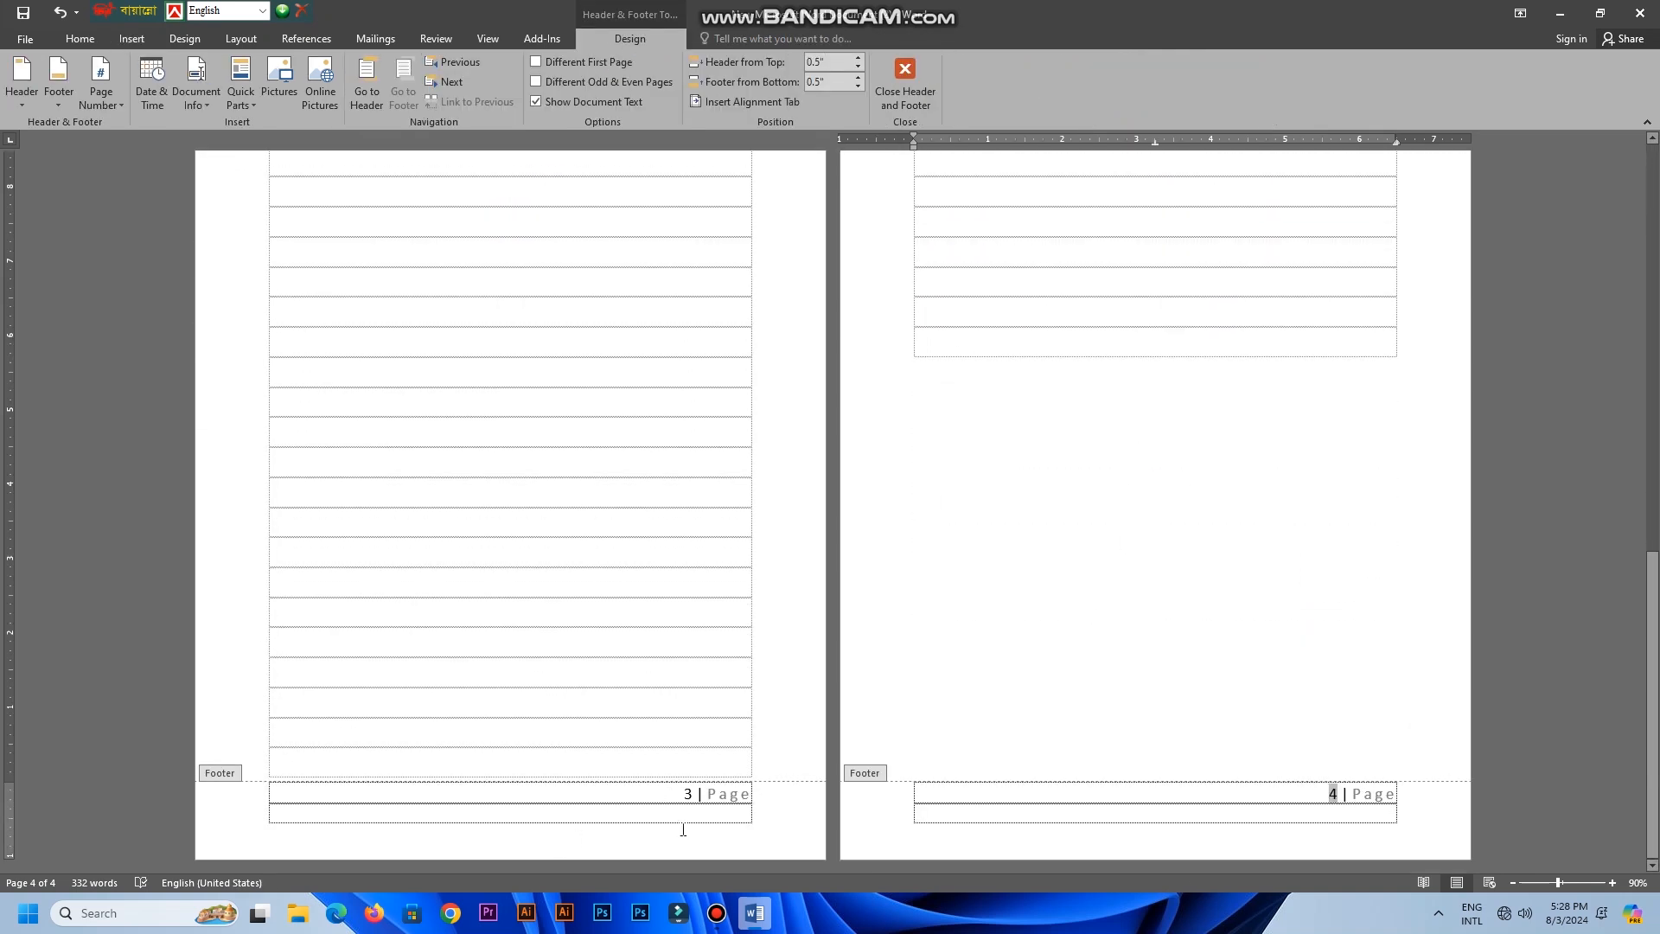
scroll(750, 757, up, 5)
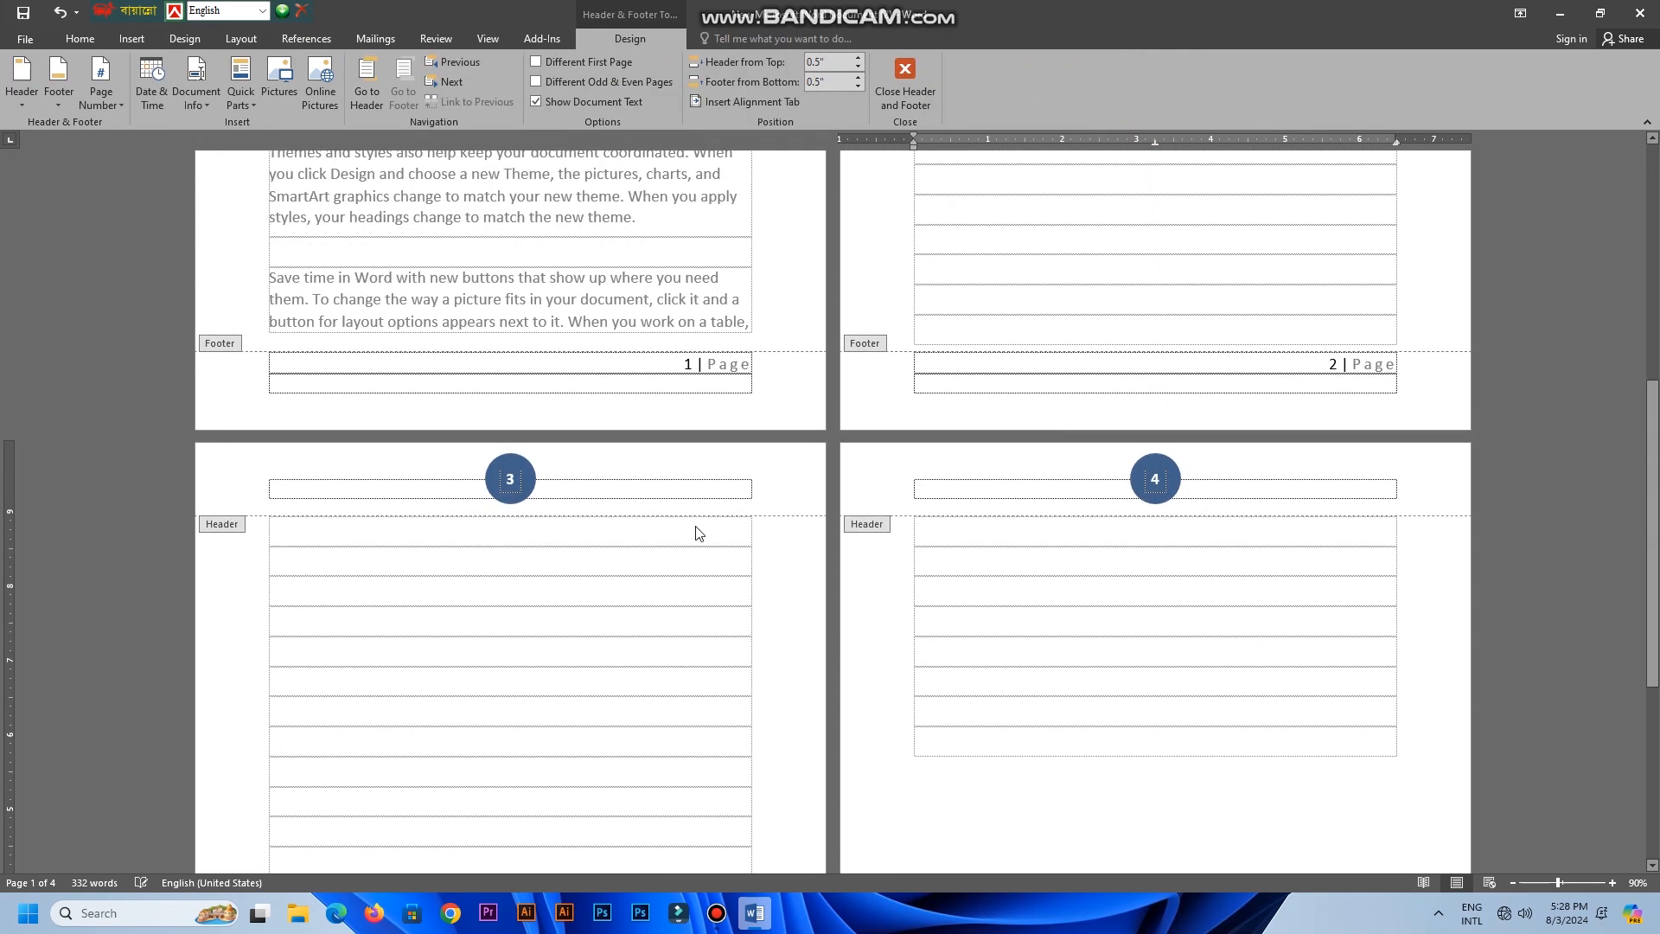
click(891, 71)
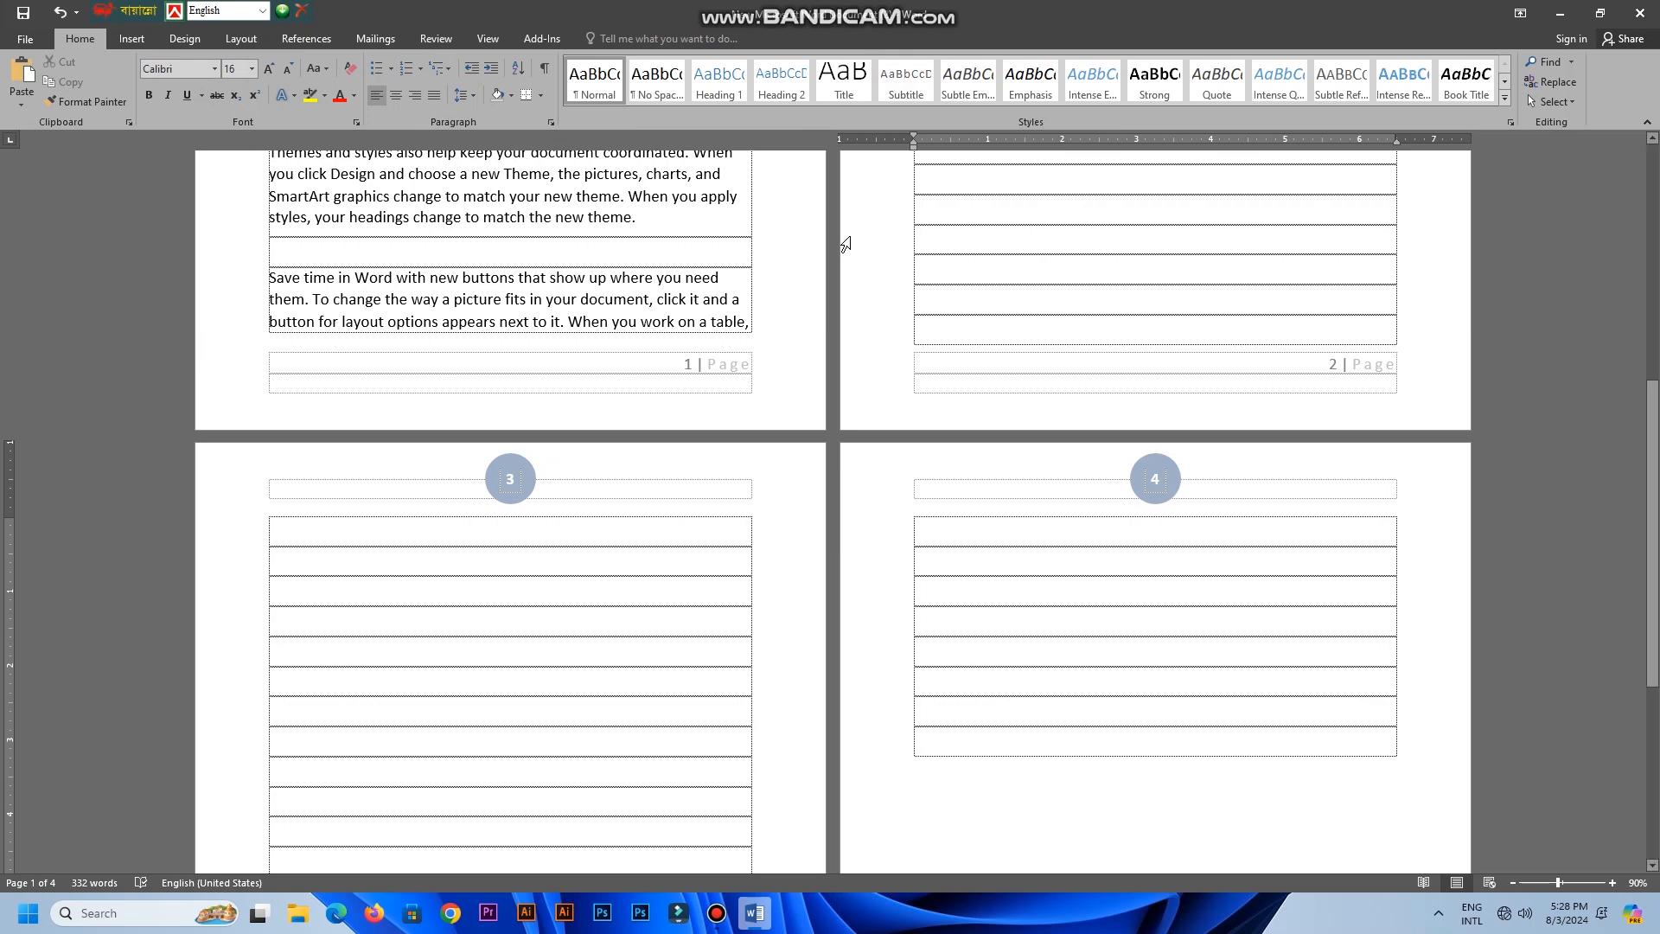
Remove all page numbers from the document with the Remove Page Numbers command
click(132, 38)
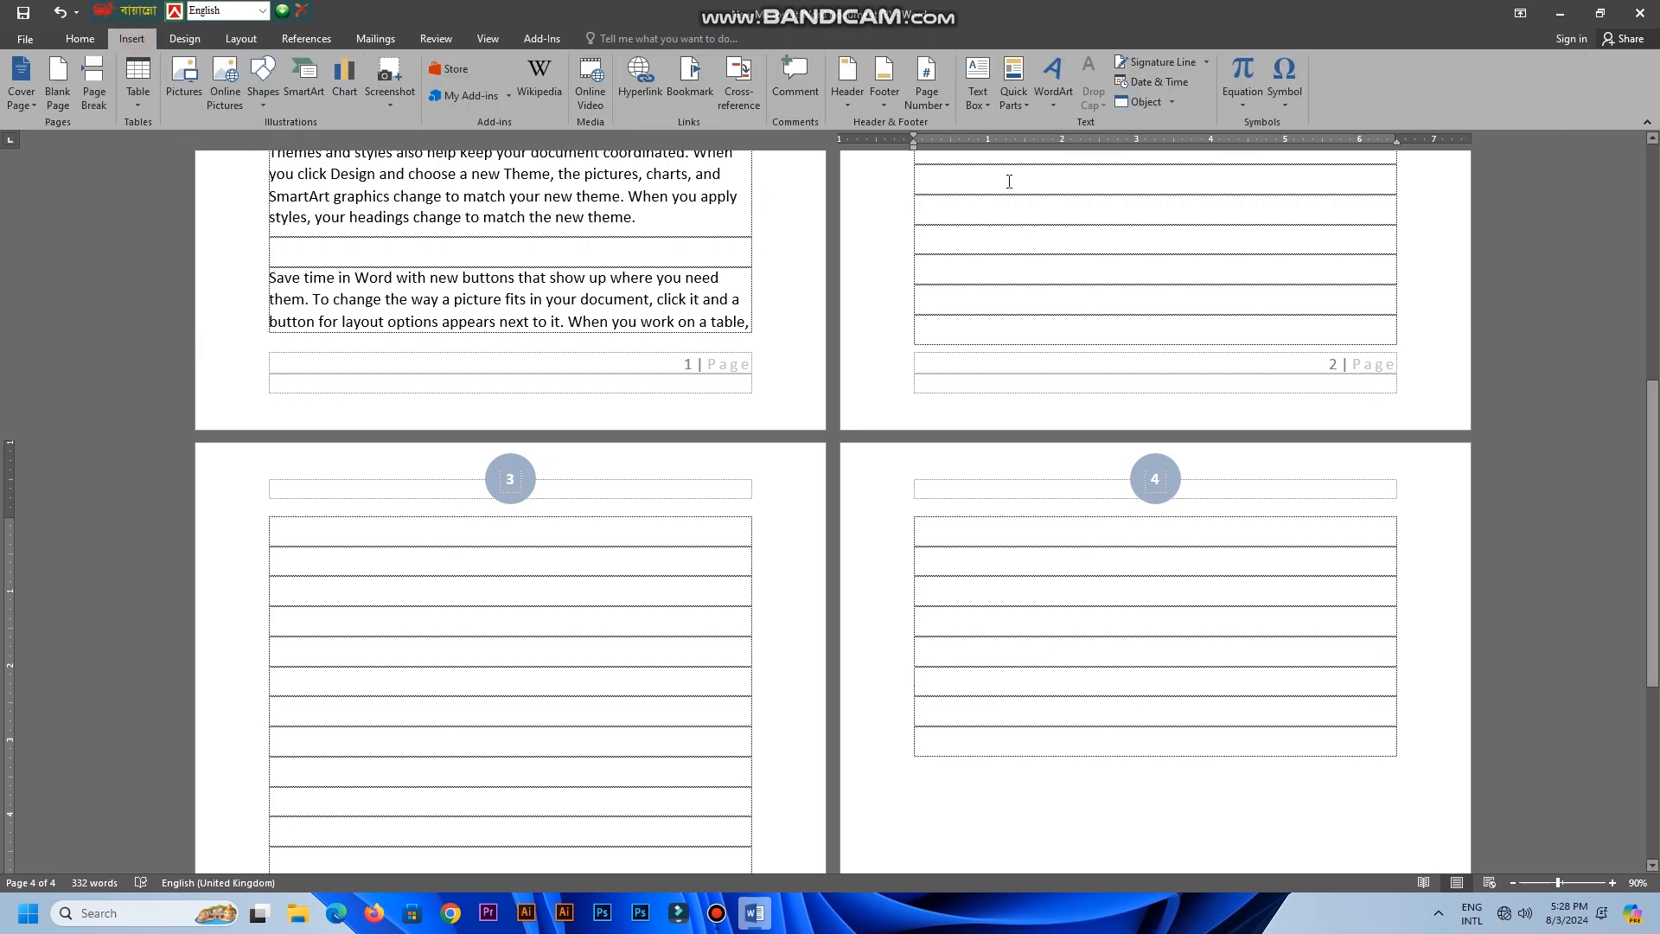
click(936, 102)
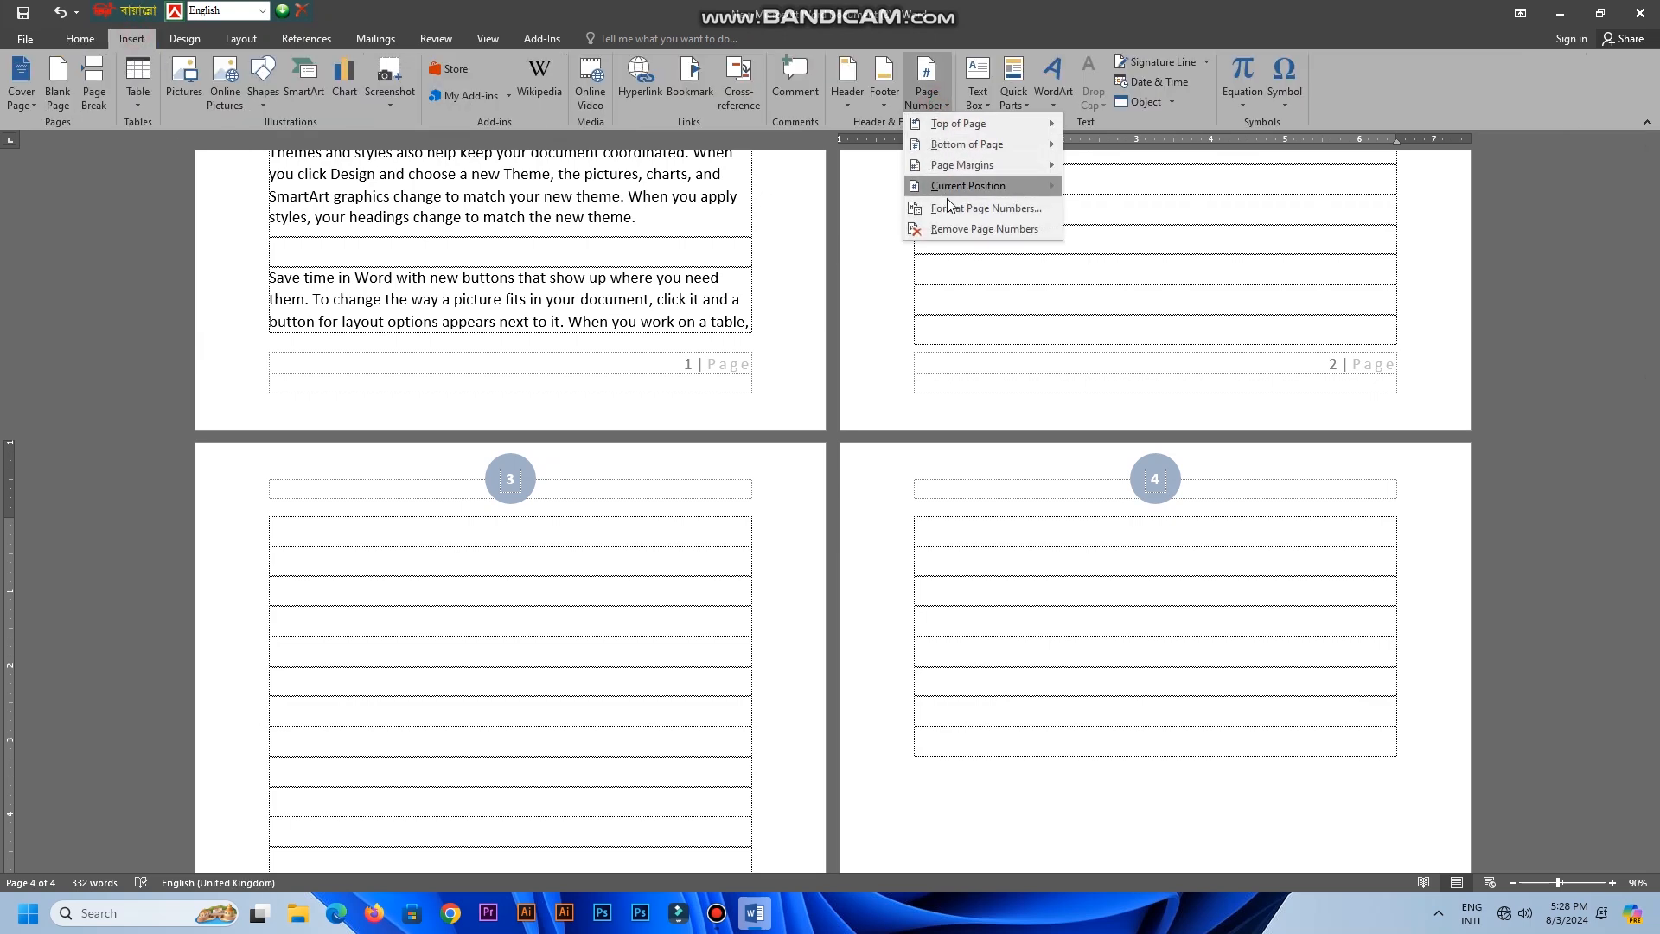
click(964, 230)
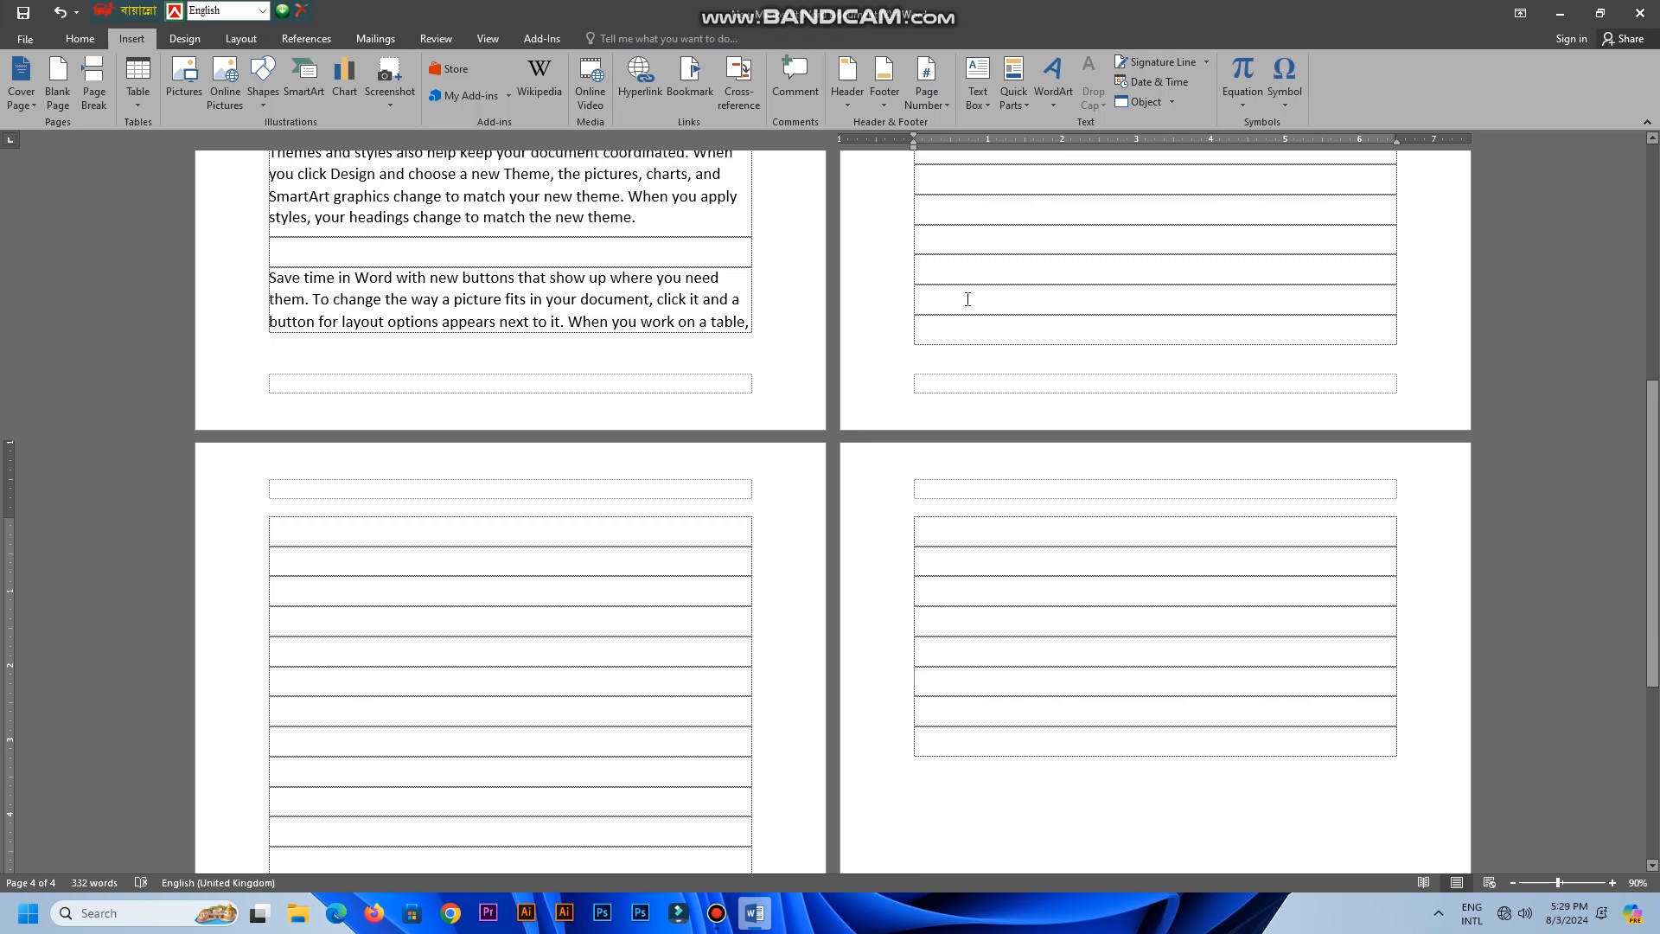
Select the entire body content of the document and delete it
scroll(967, 299, up, 10)
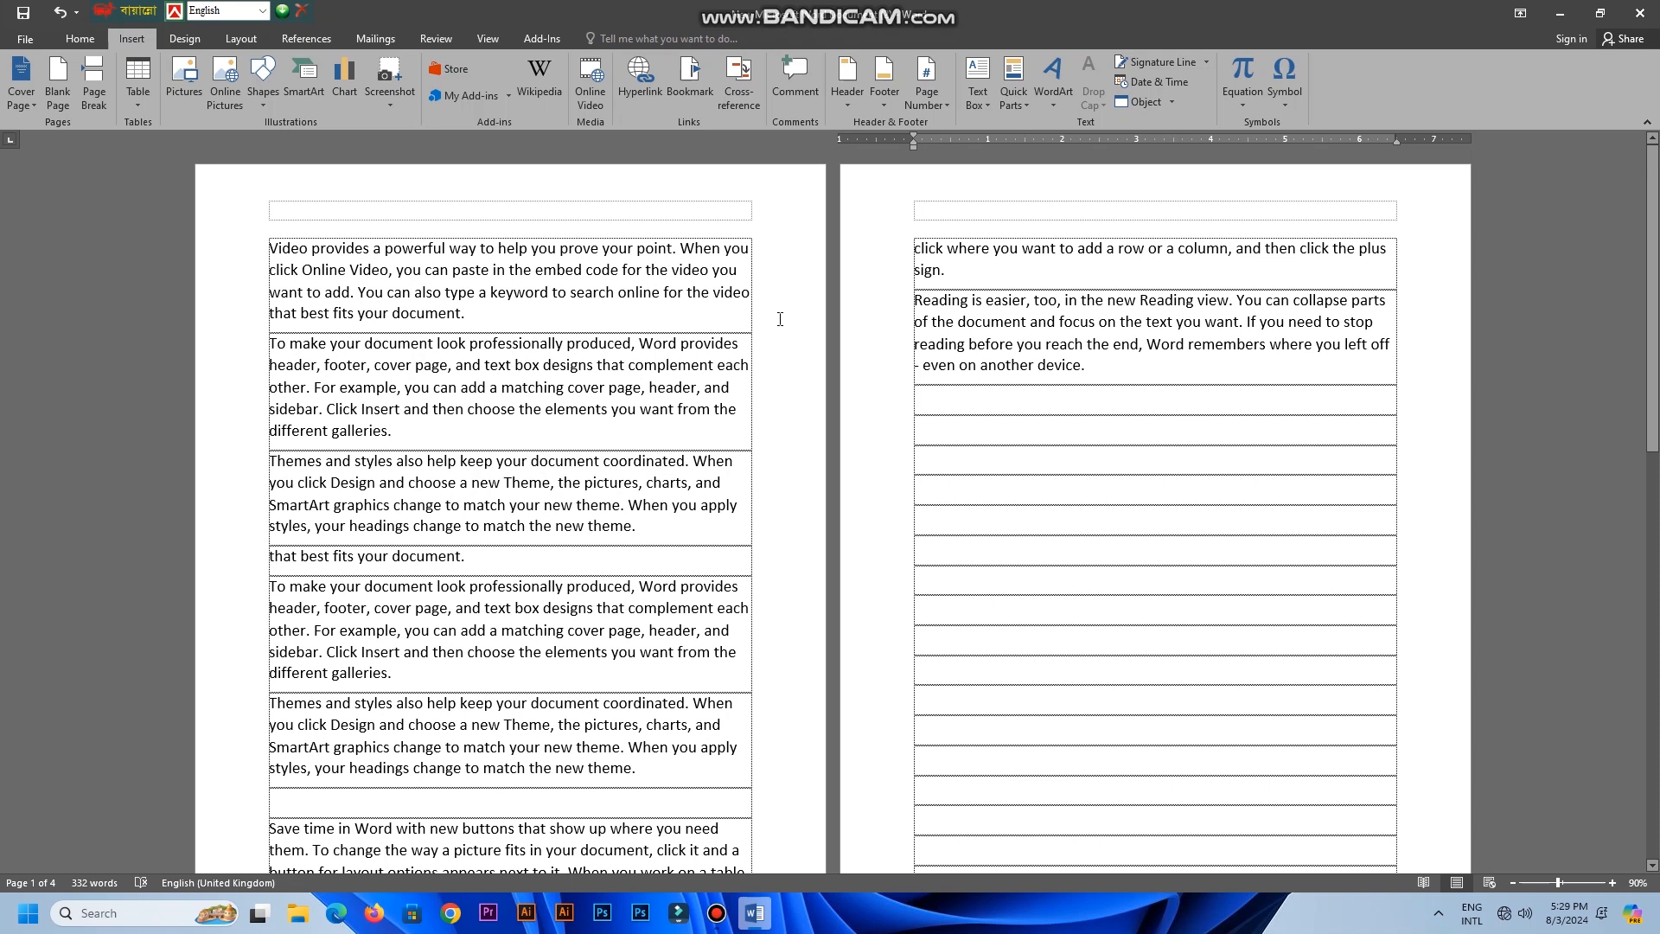
key(ctrl+a)
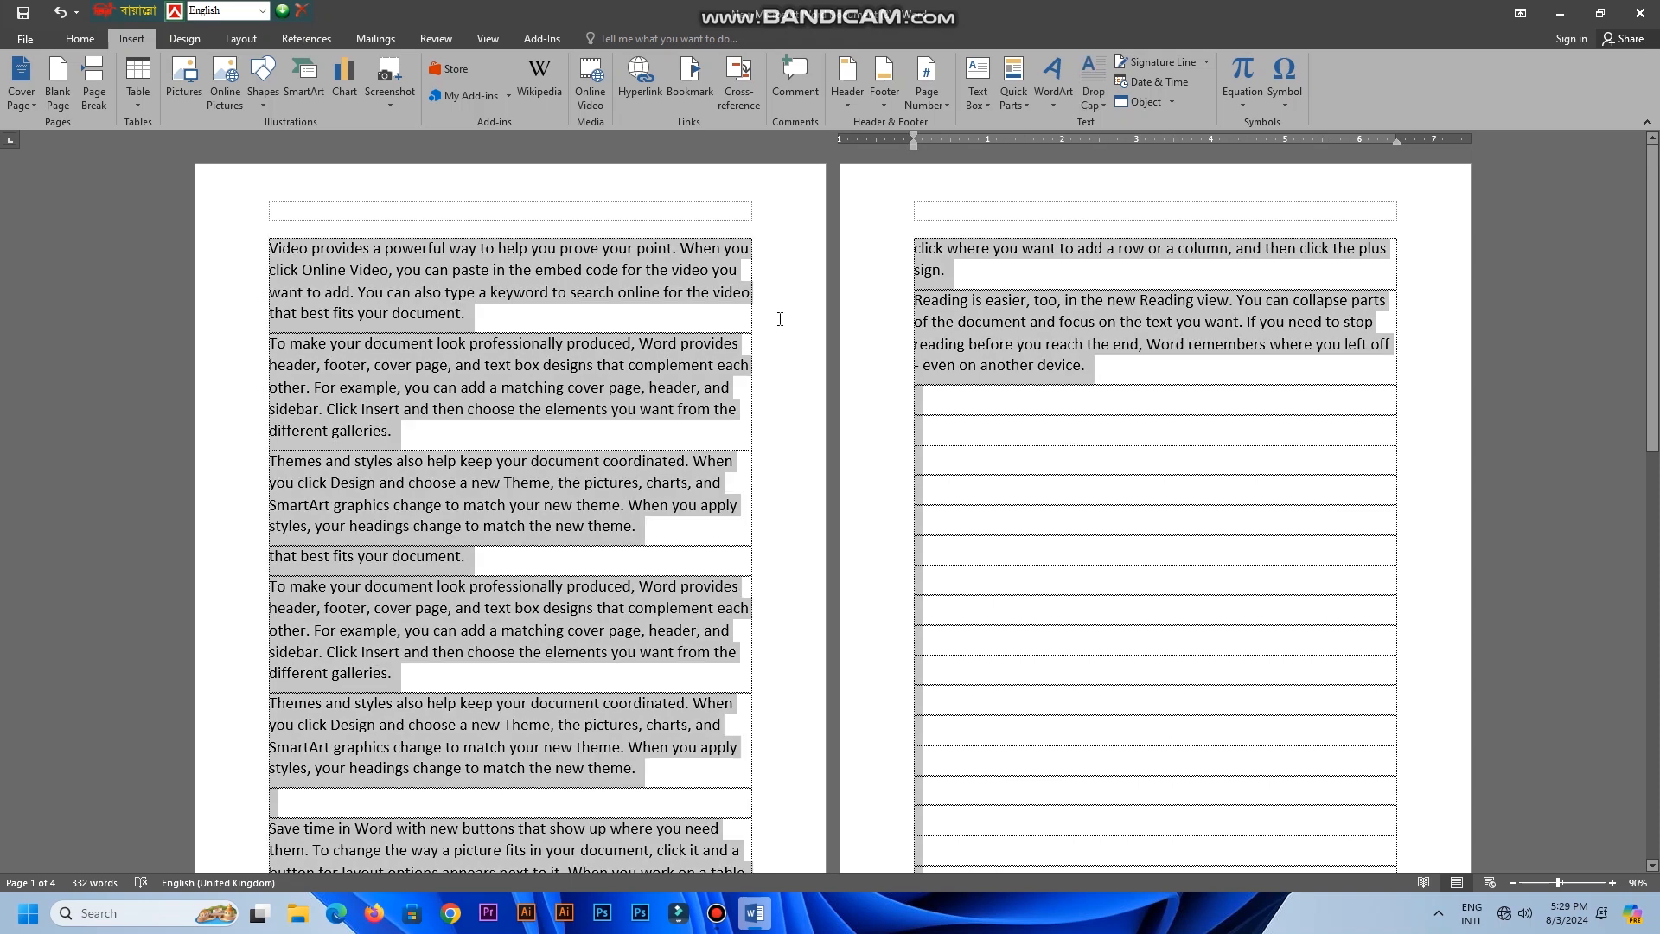
key(Delete)
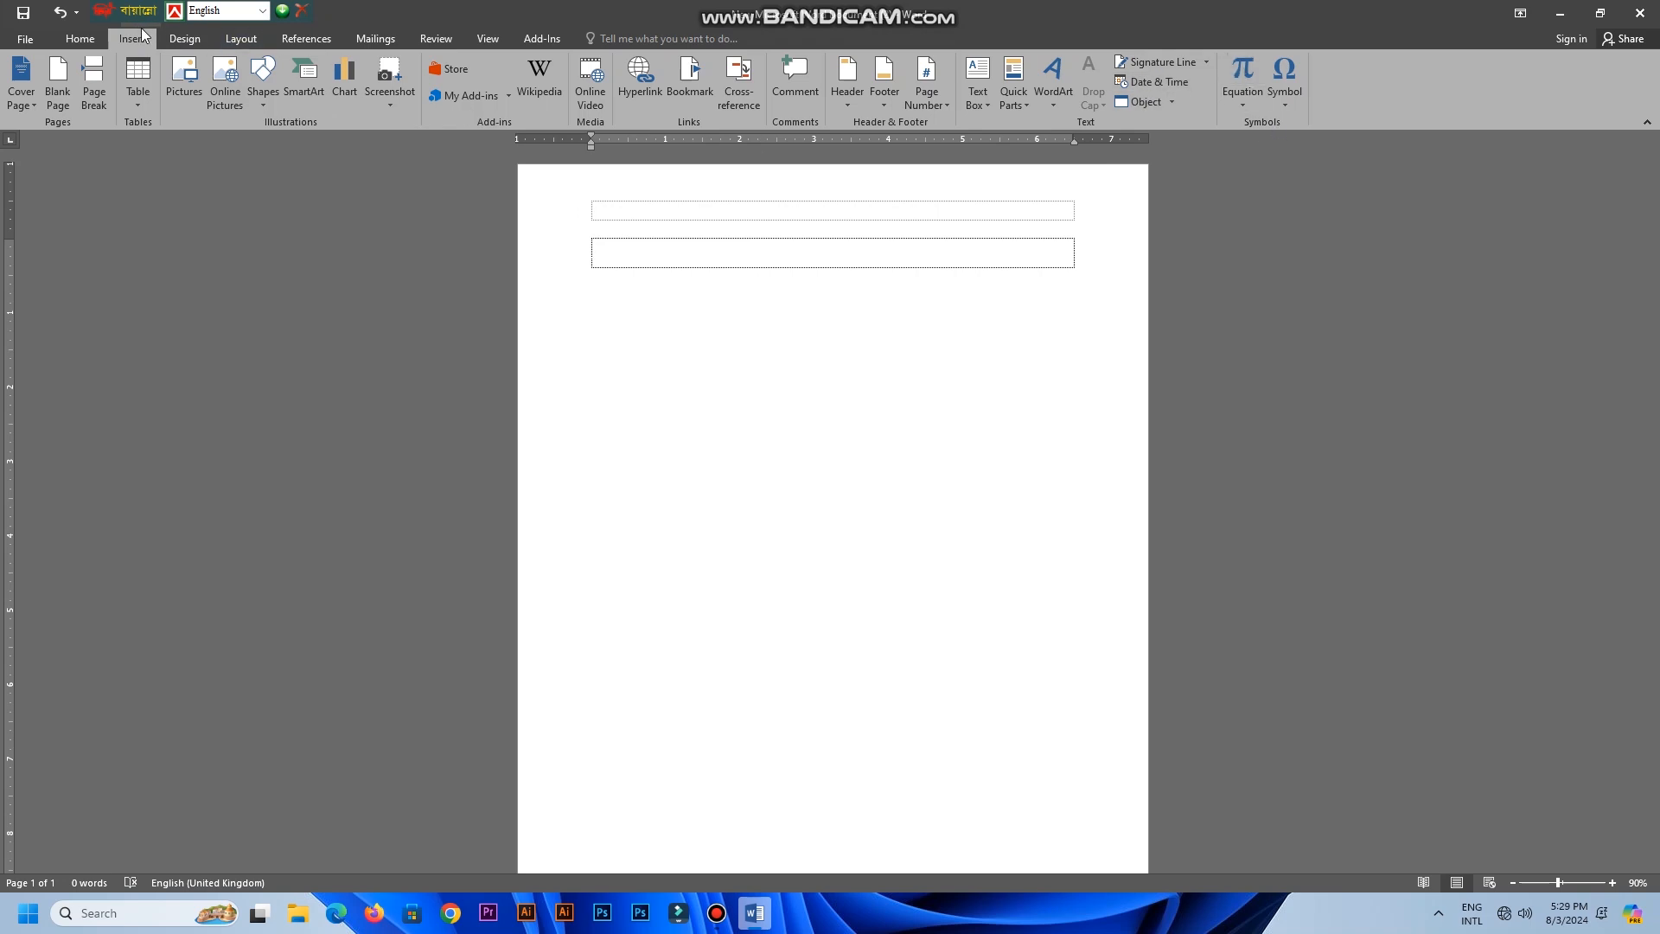
Insert a new equation on the blank page containing the symbols ±, ÷, ≪, >, ≫ and ≤
click(1243, 86)
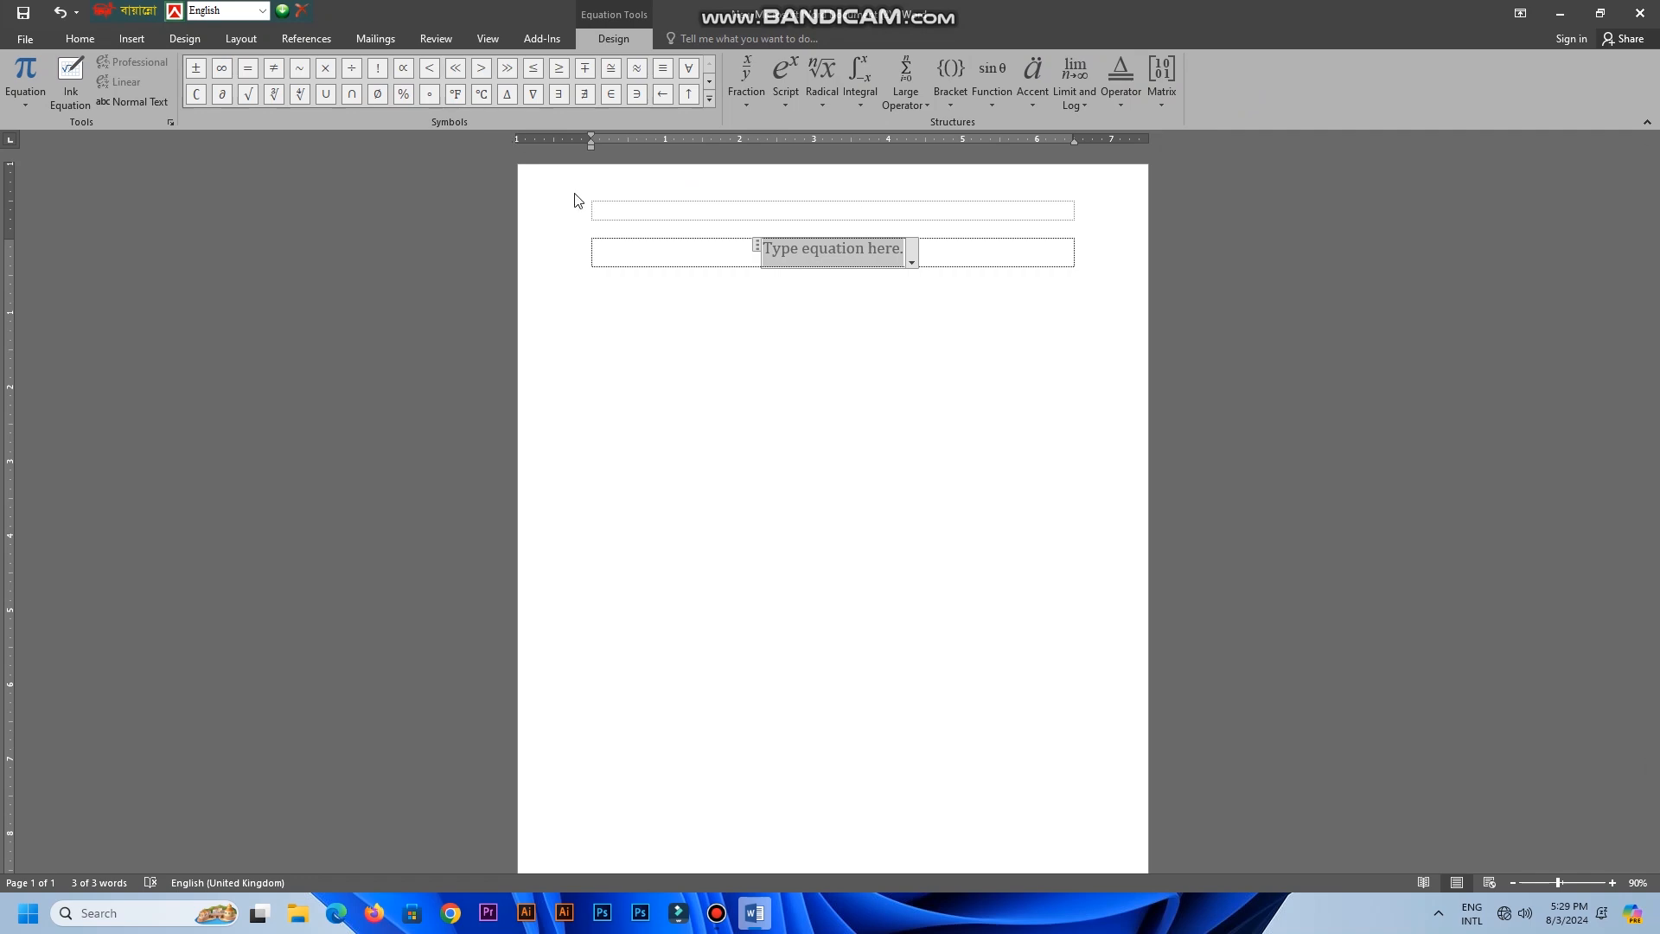
click(201, 72)
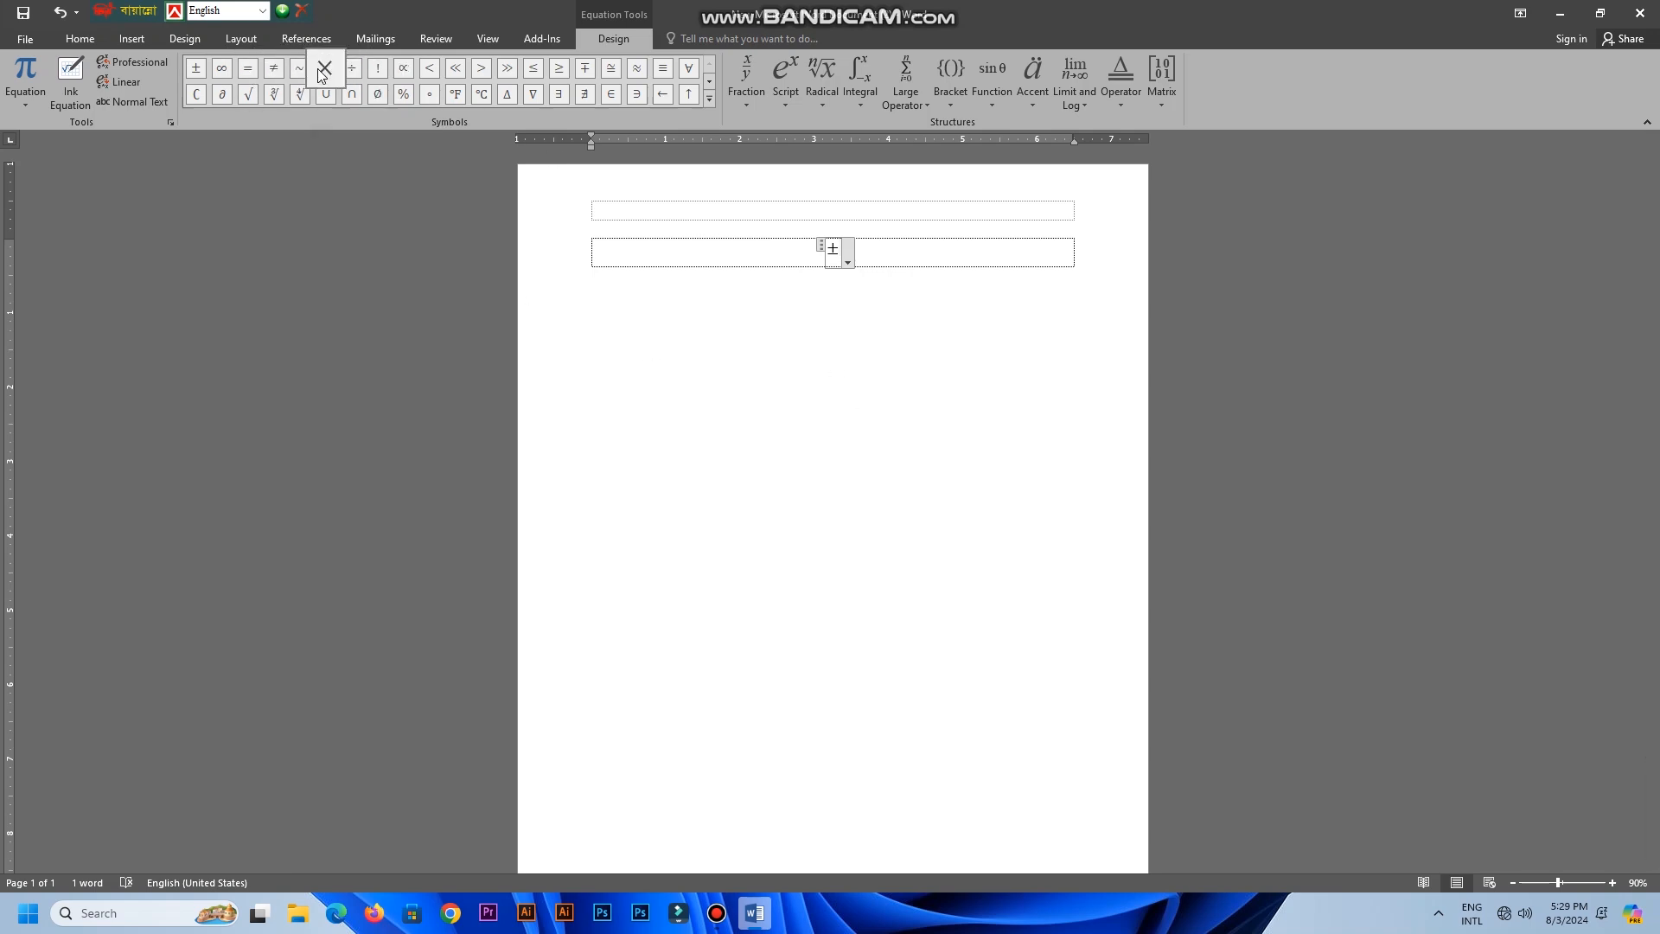
click(351, 71)
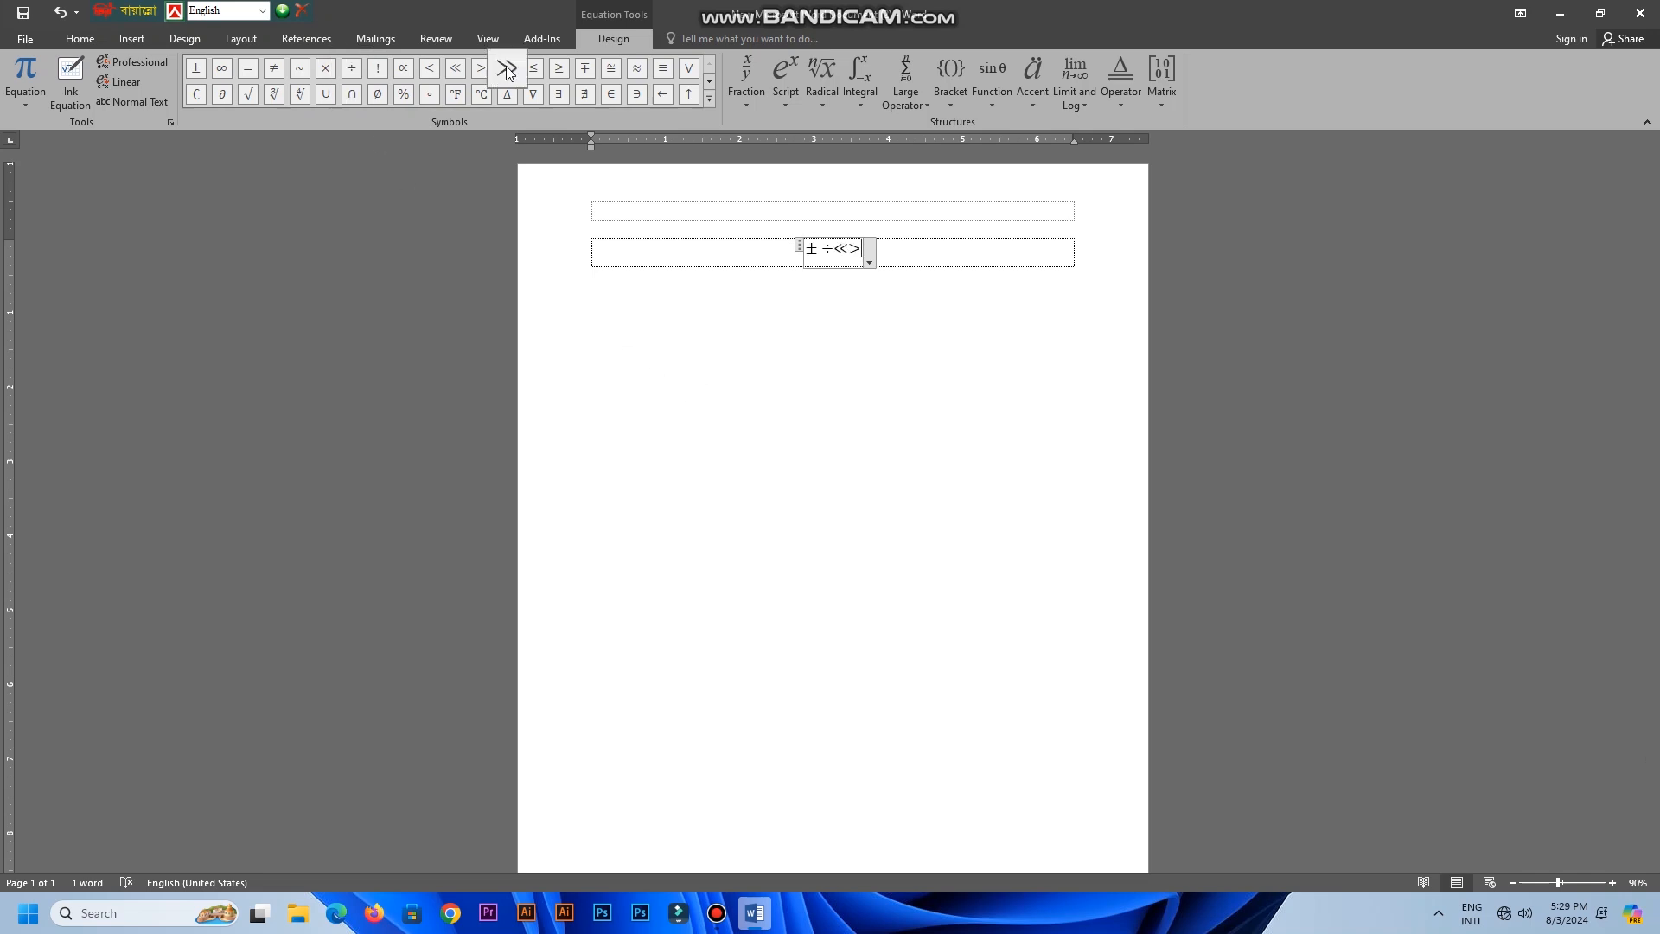
click(508, 71)
click(534, 69)
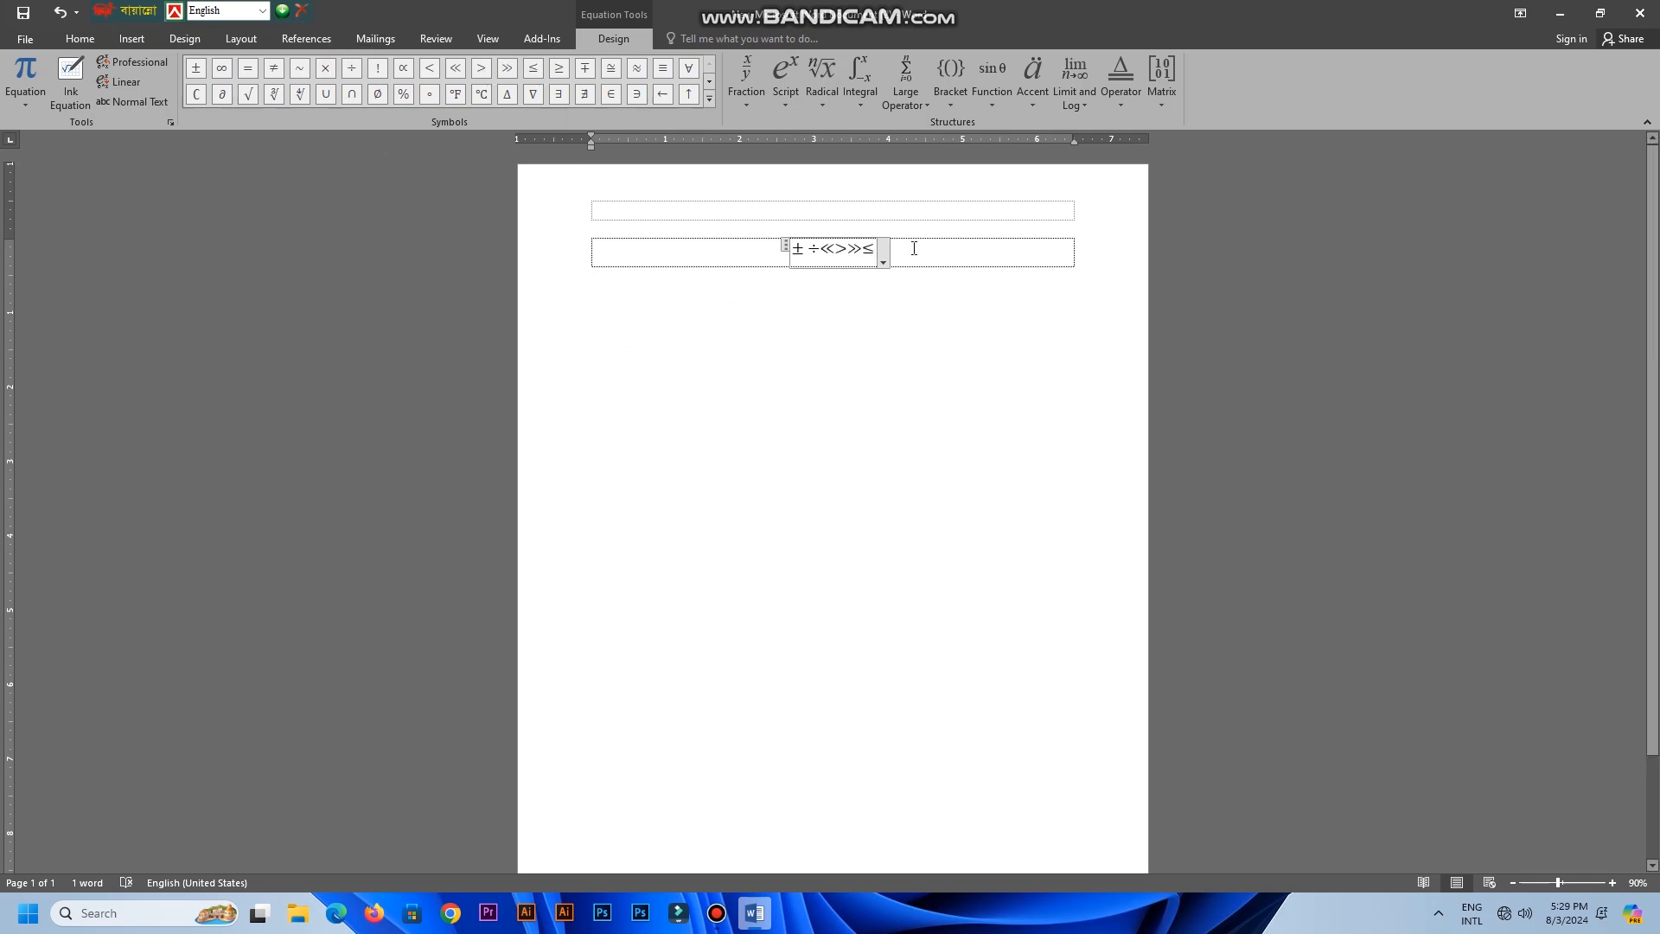
Select the whole equation with its row of symbols and delete it
drag(907, 248, 732, 246)
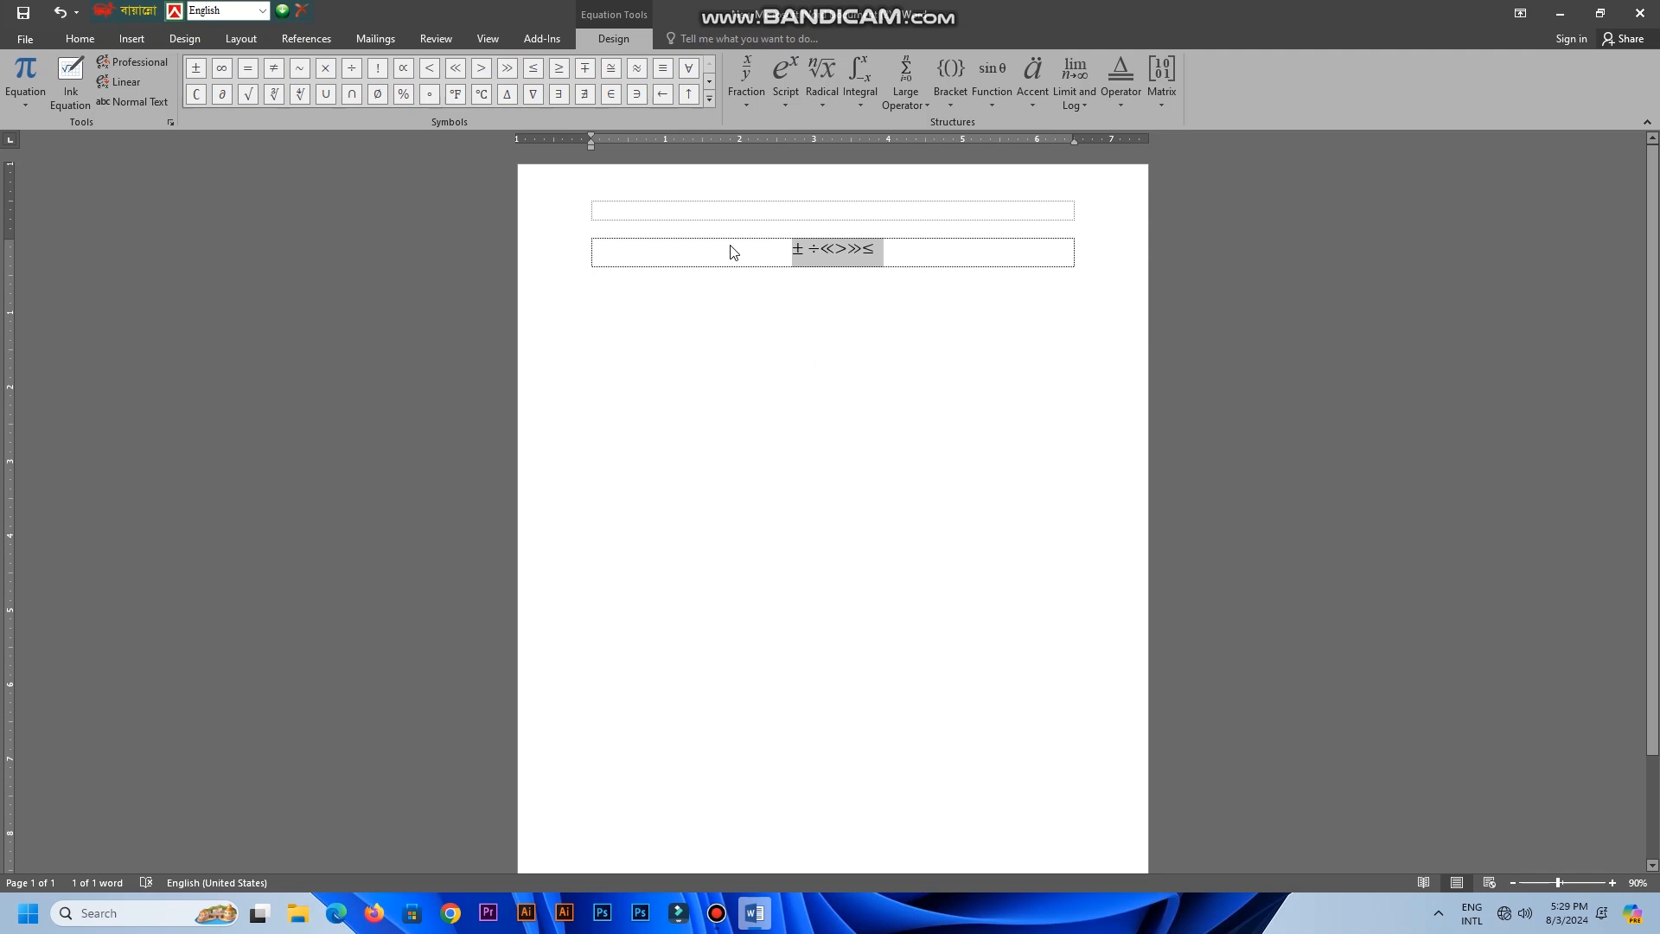
key(Delete)
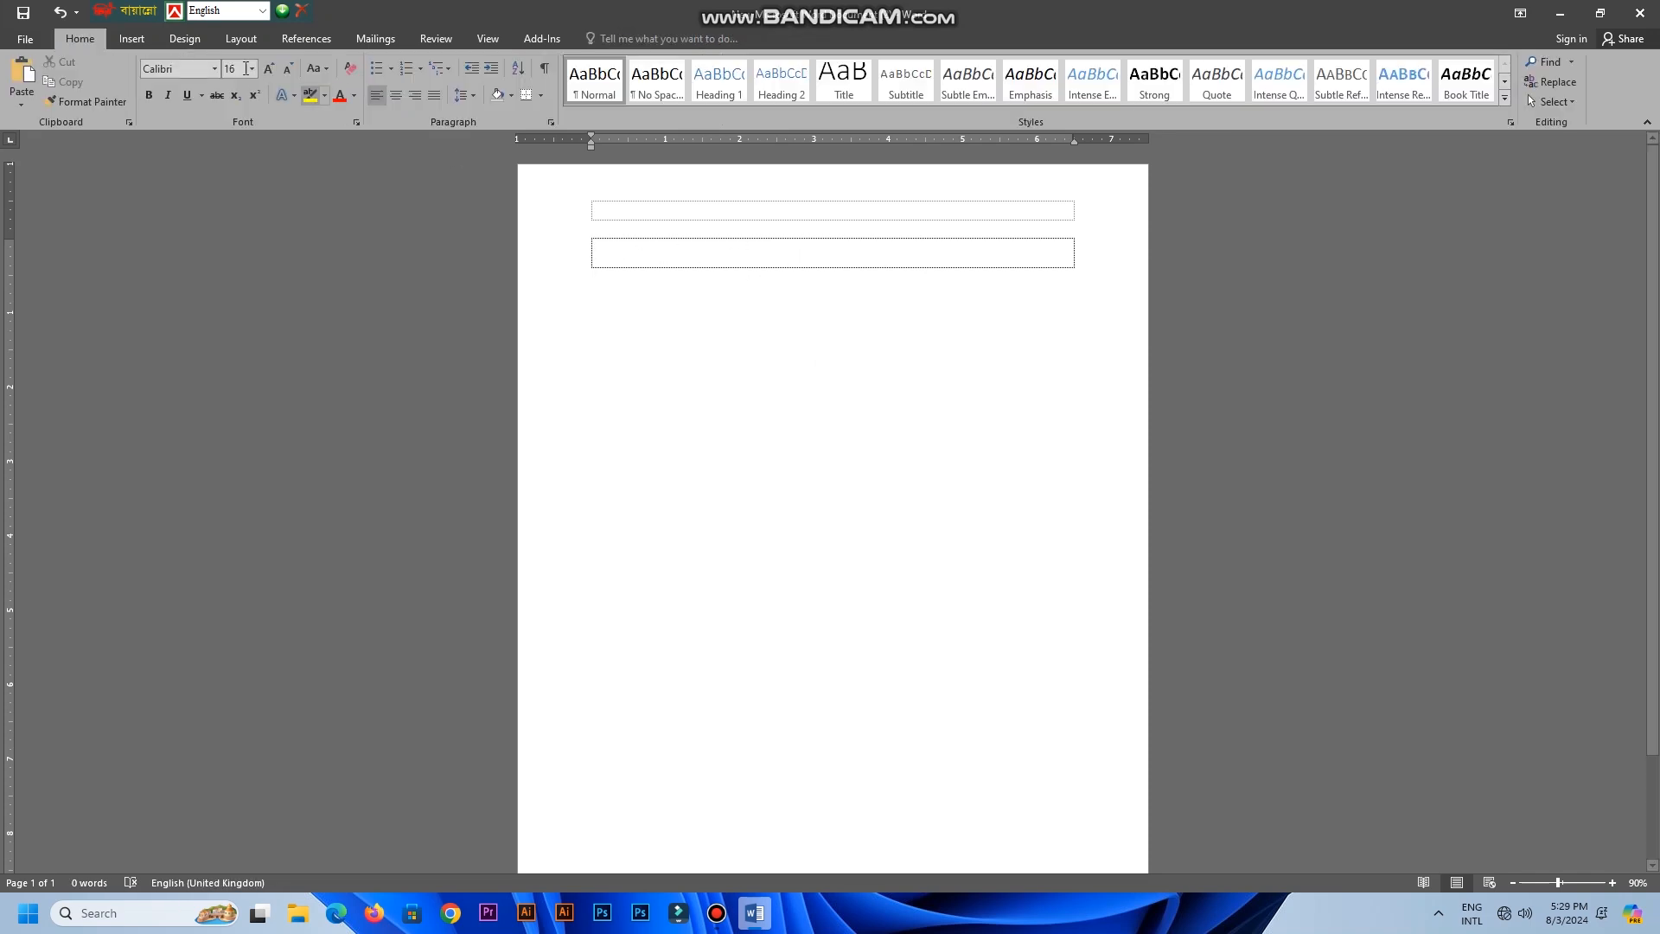
Insert a new equation containing the multiplication sign × and leave the equation box
click(134, 37)
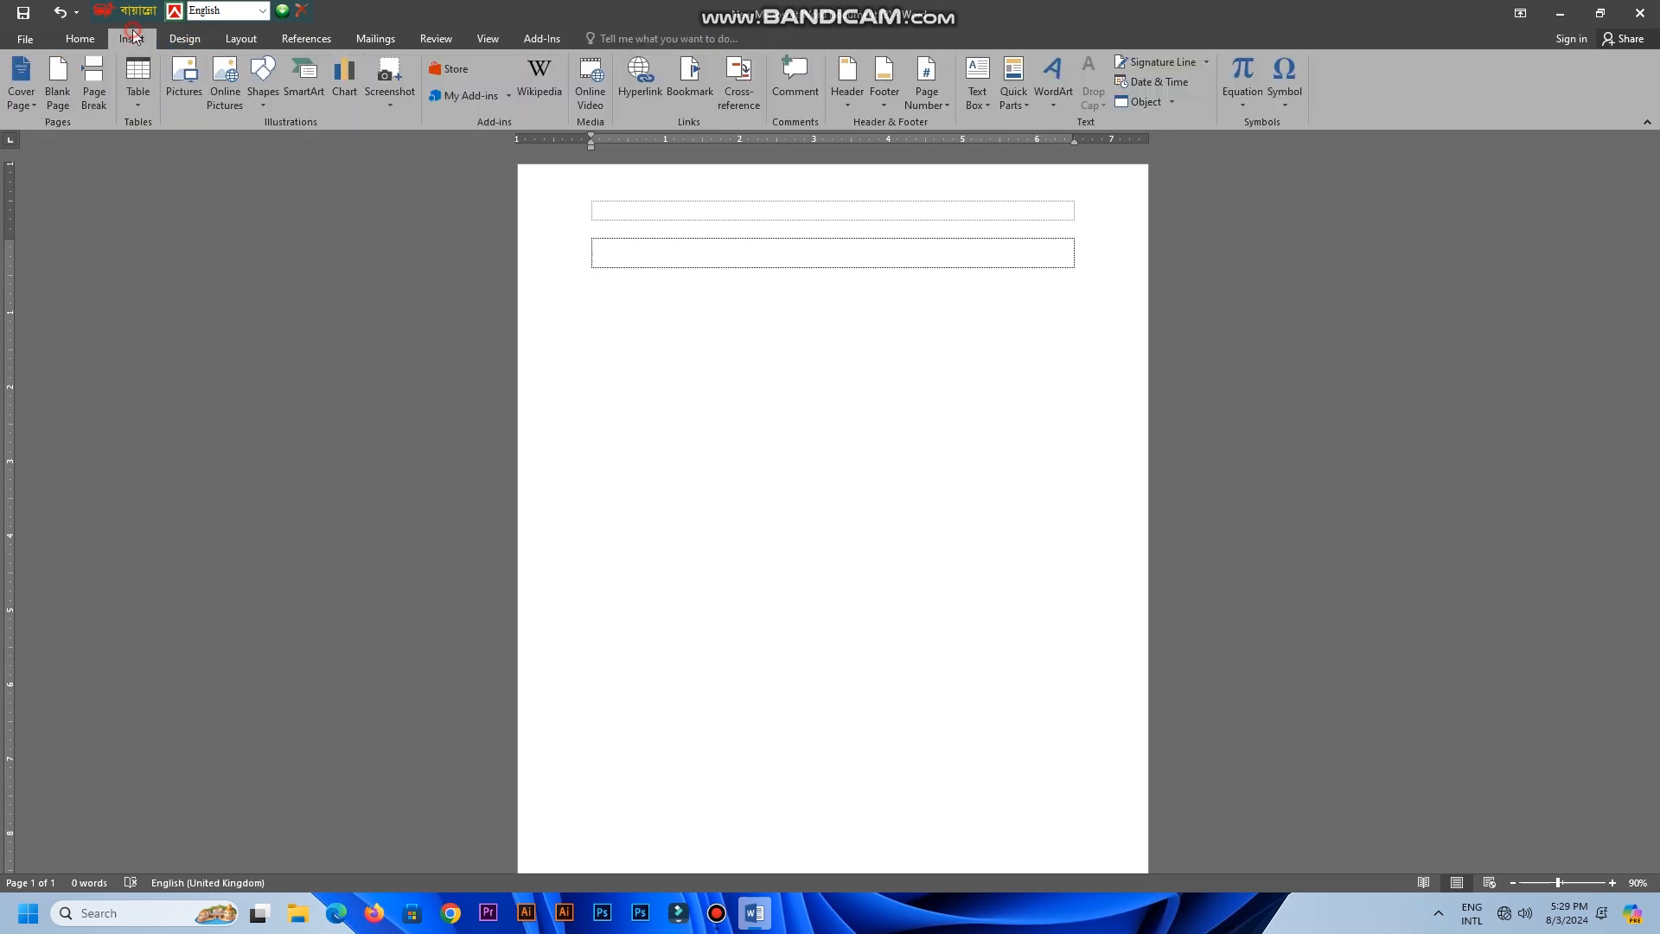
click(1243, 73)
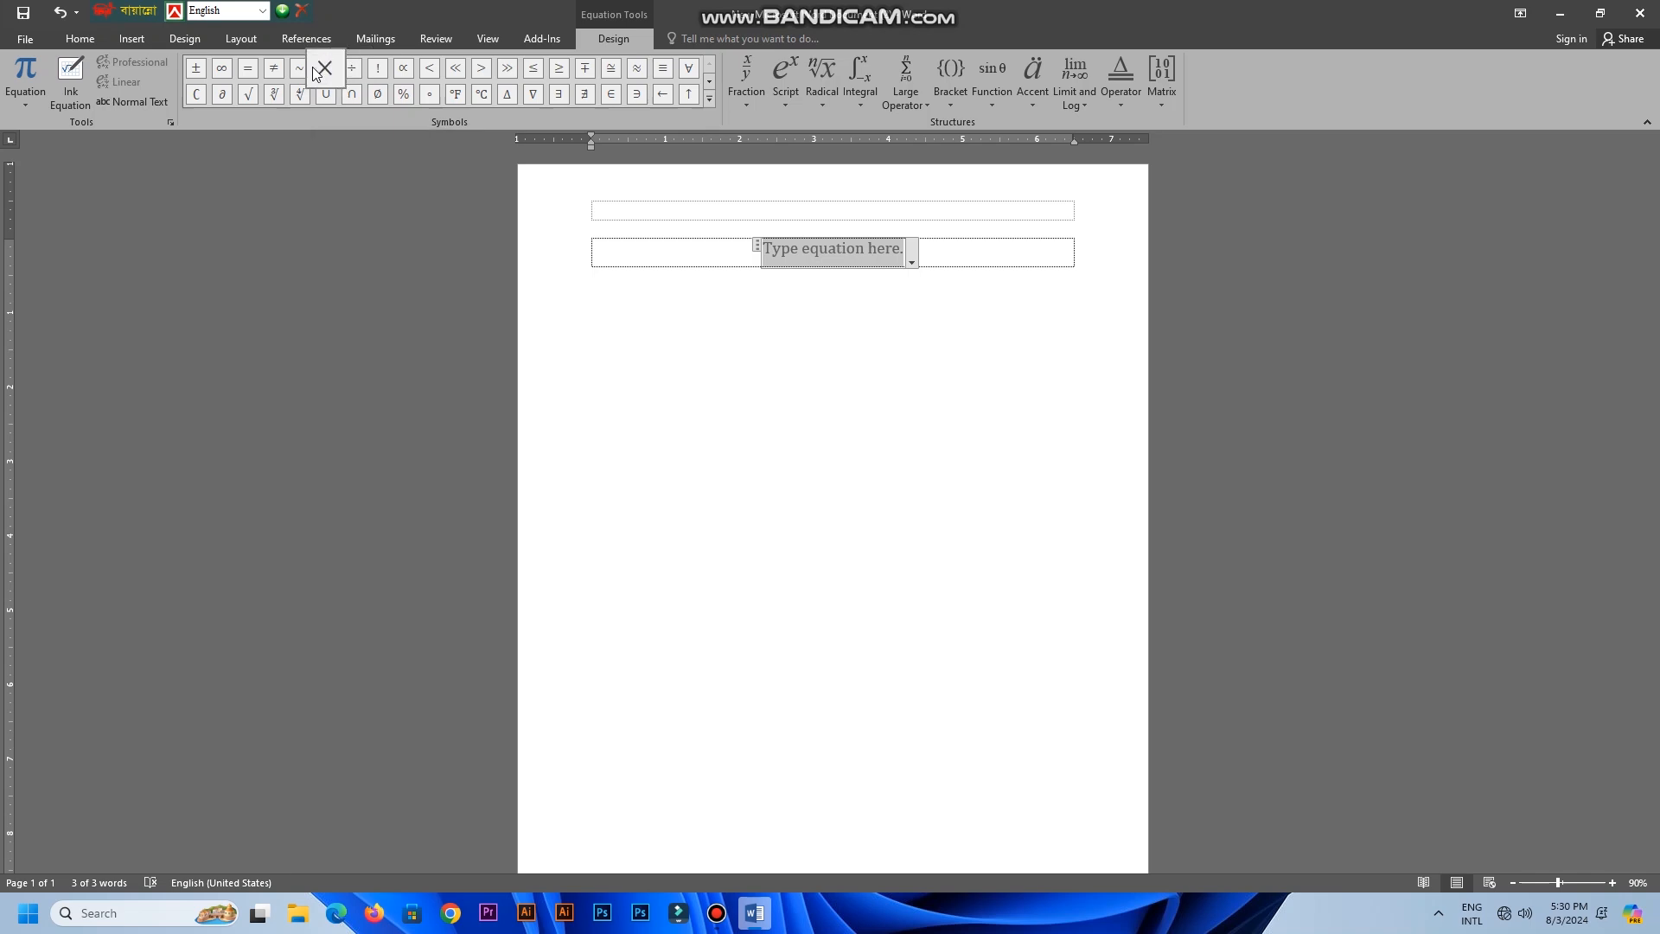
click(324, 68)
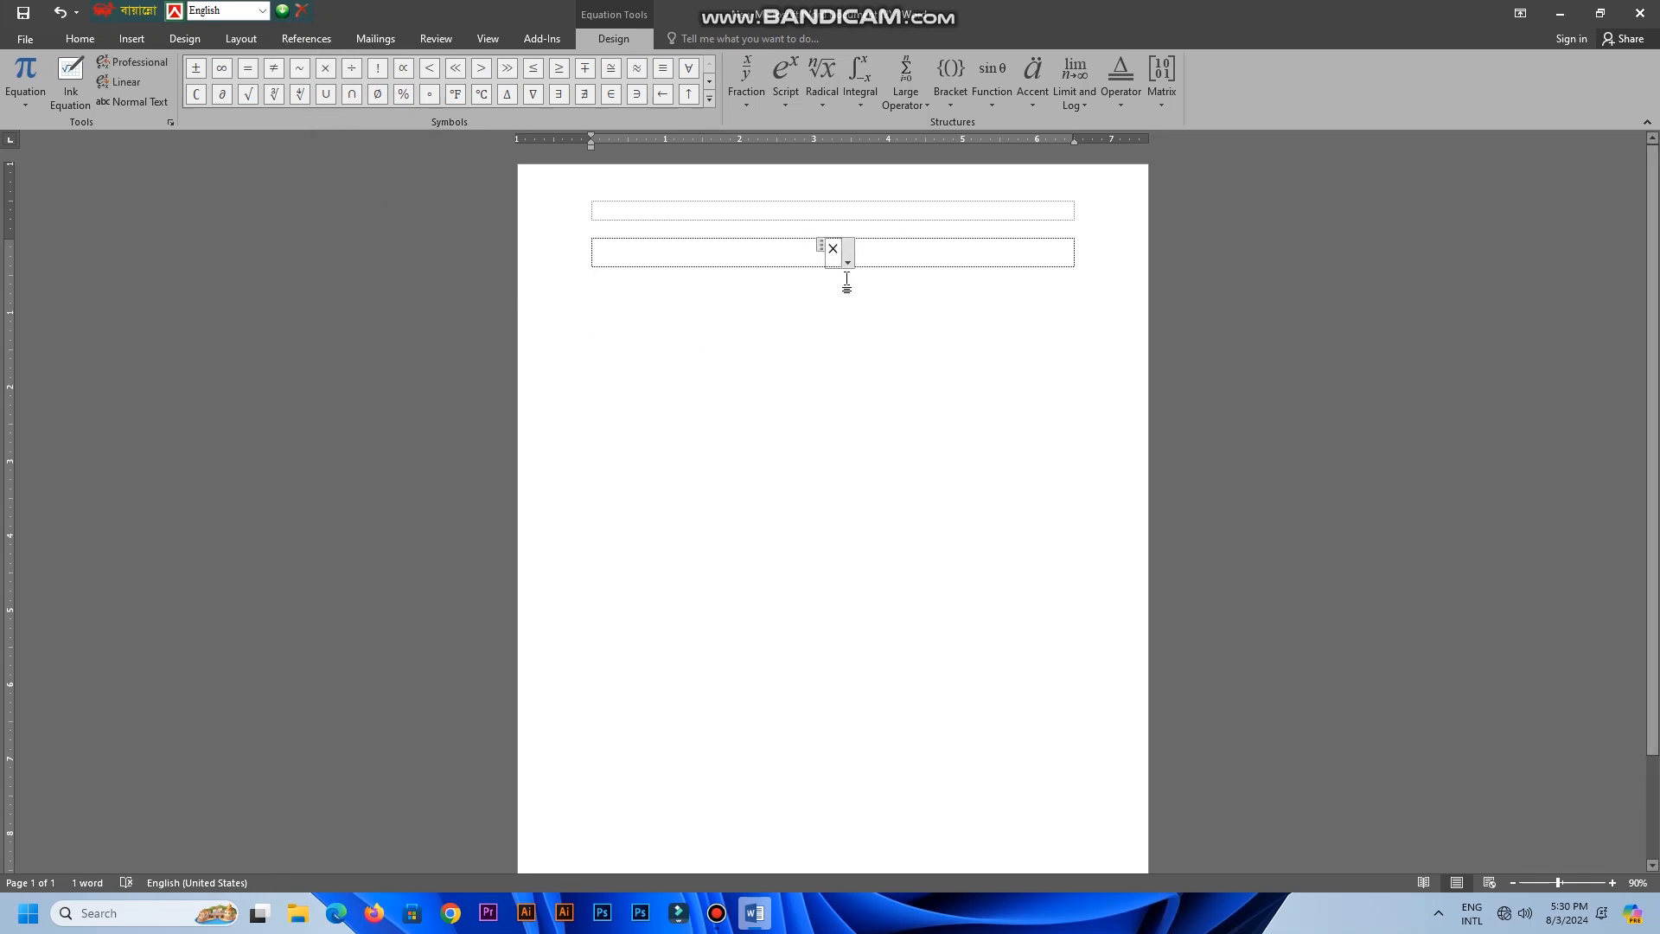
click(853, 349)
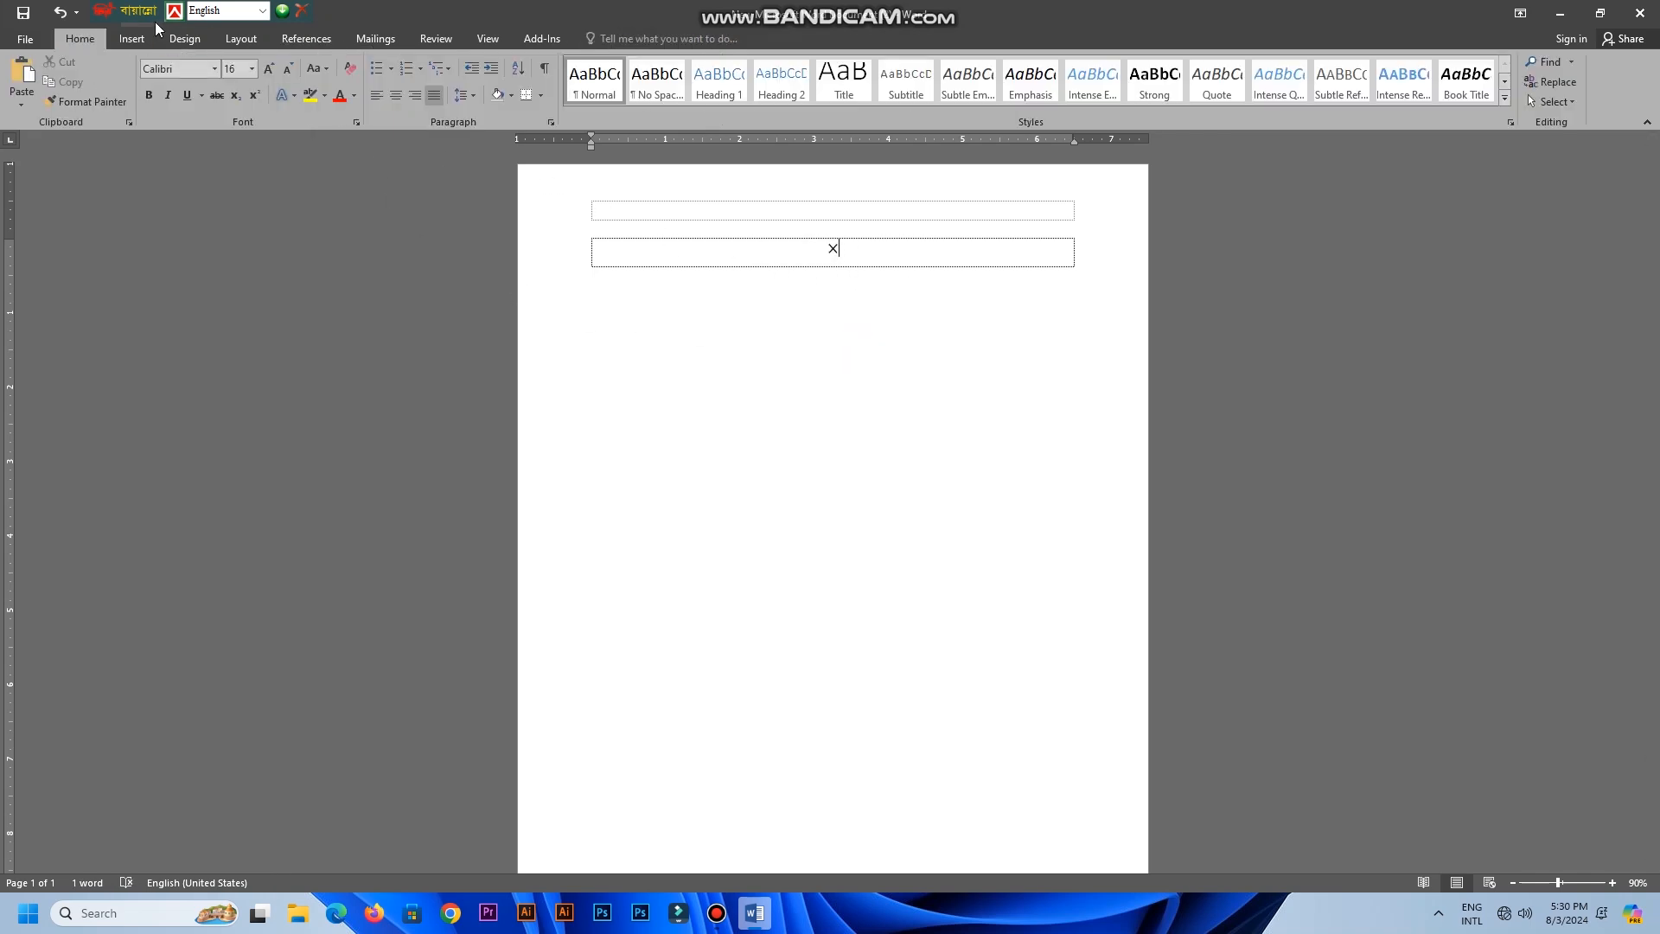
Reopen the equation for editing and add the division sign ÷ after the multiplication sign
click(131, 38)
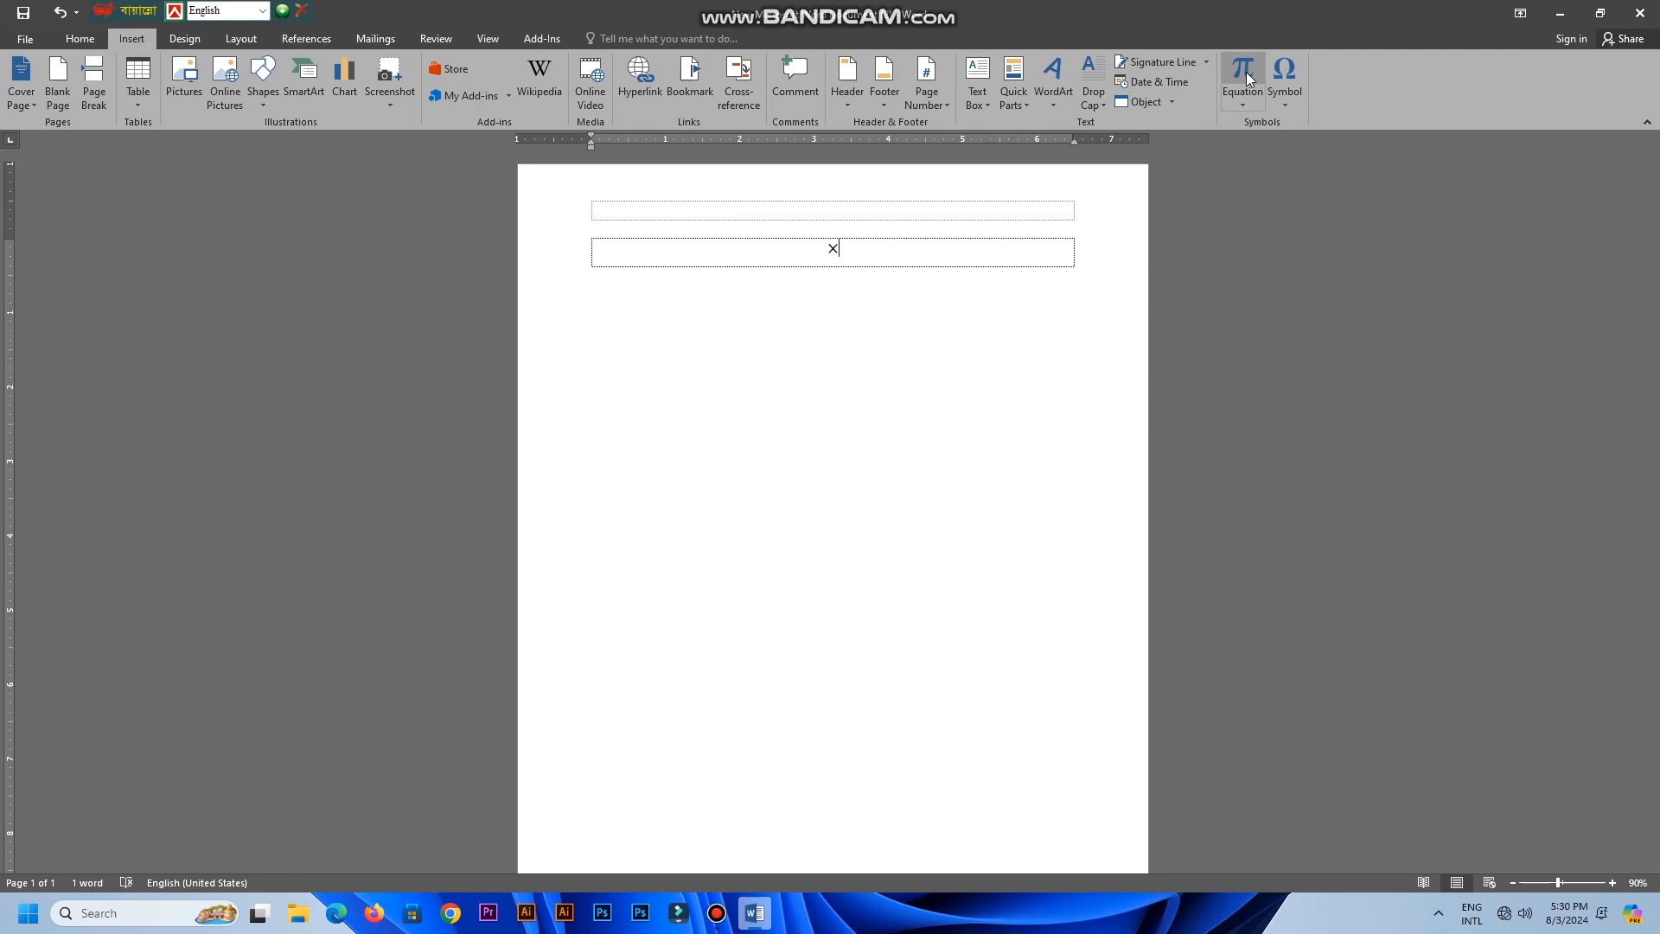
click(835, 251)
click(352, 71)
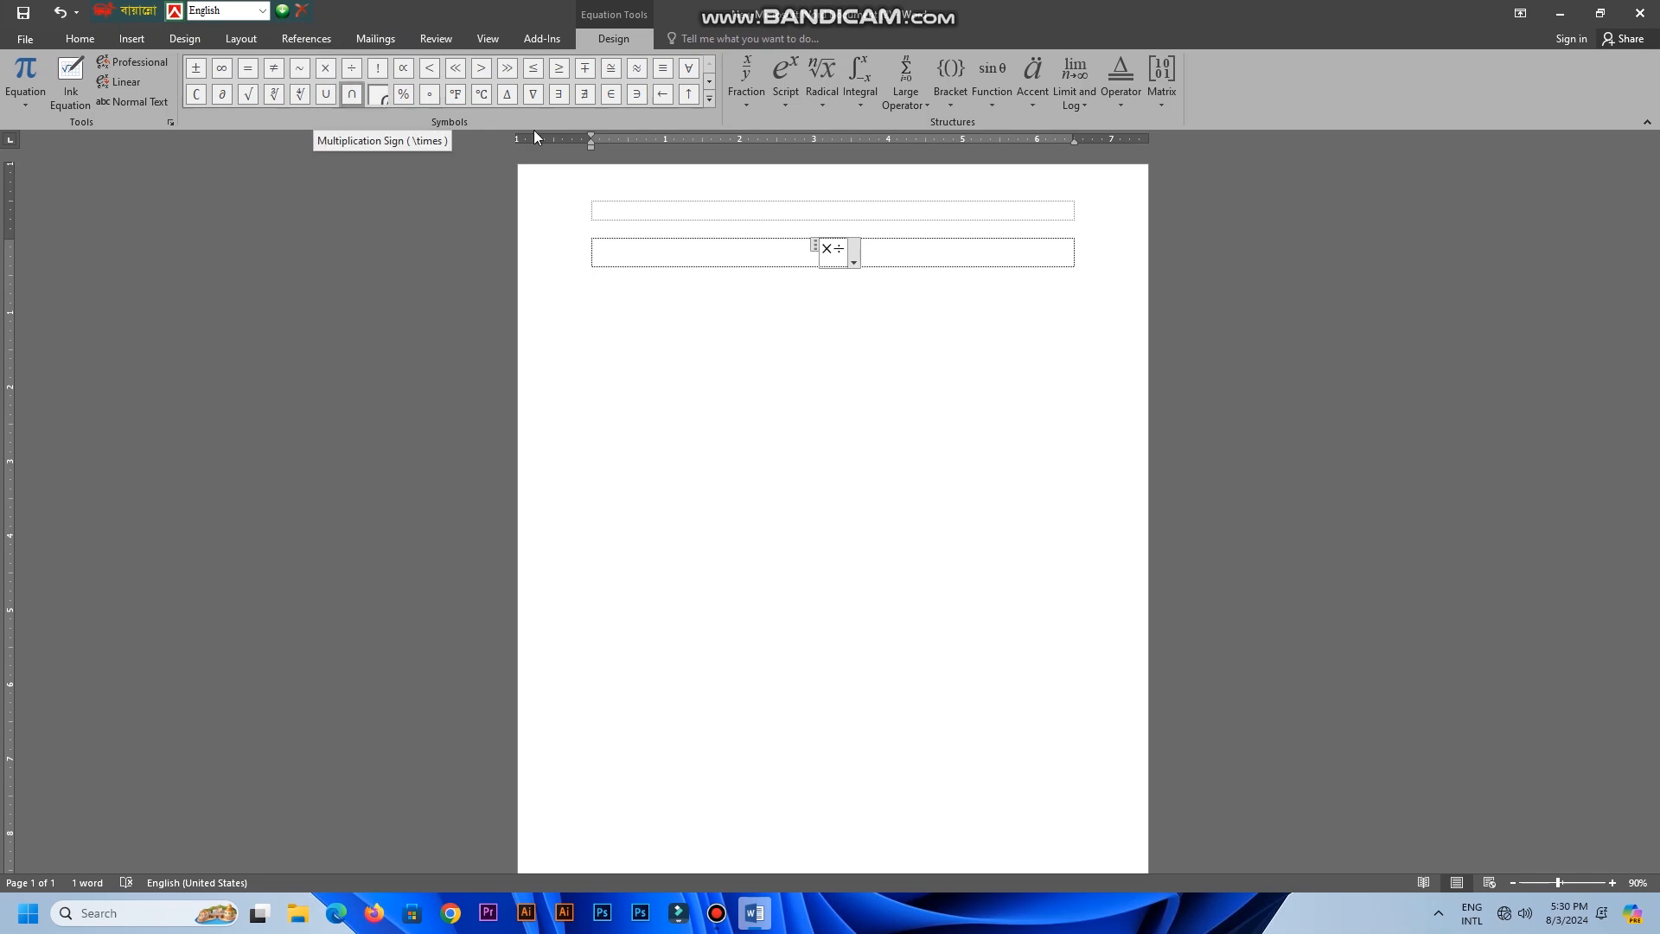
Leave the equation box and delete the equation containing × and ÷ from the page
click(1037, 408)
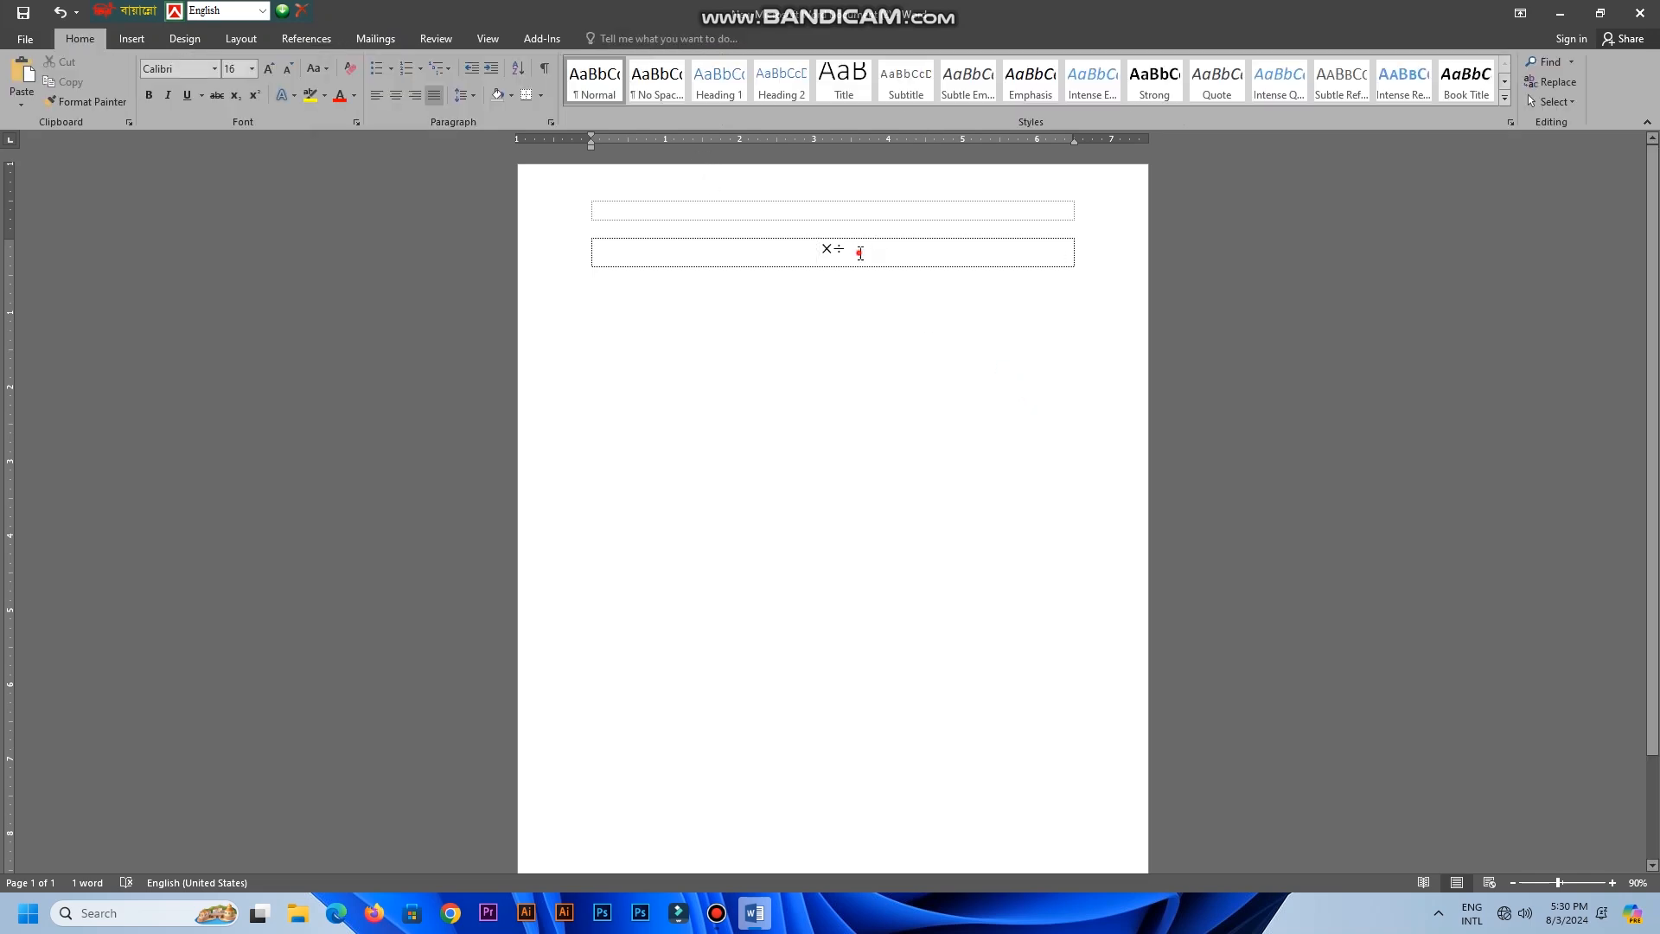
key(BackSpace)
key(BackSpace)
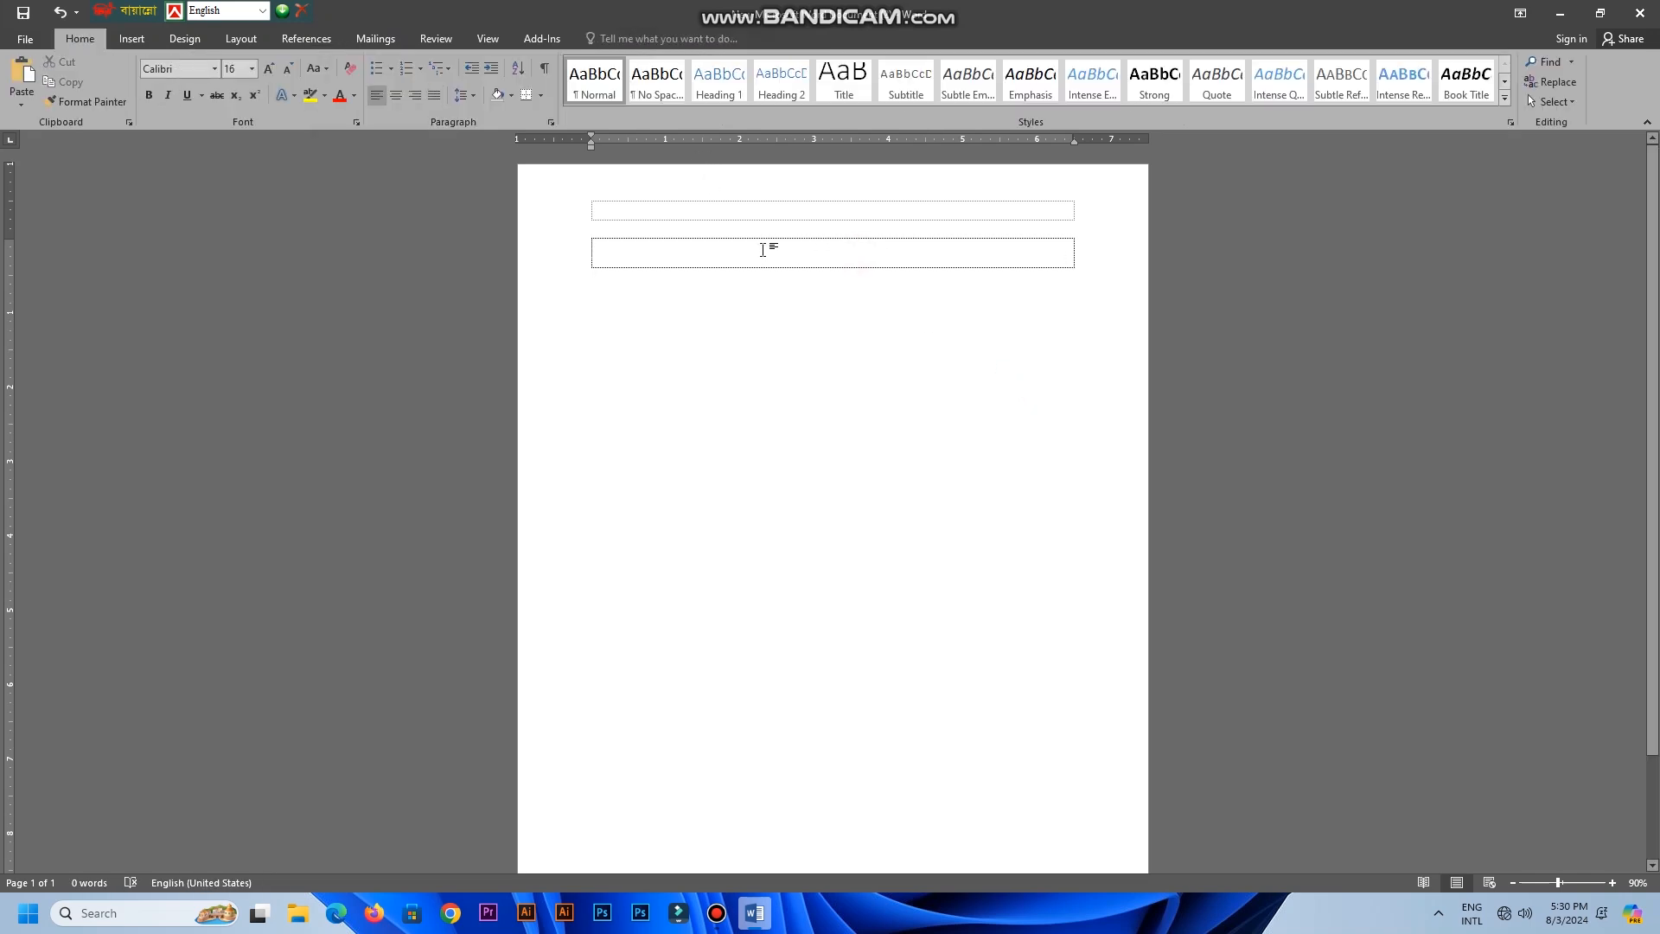
Increase the font size on the empty line to 36
click(274, 69)
click(274, 69)
click(275, 69)
click(275, 69)
click(274, 70)
click(274, 69)
click(274, 69)
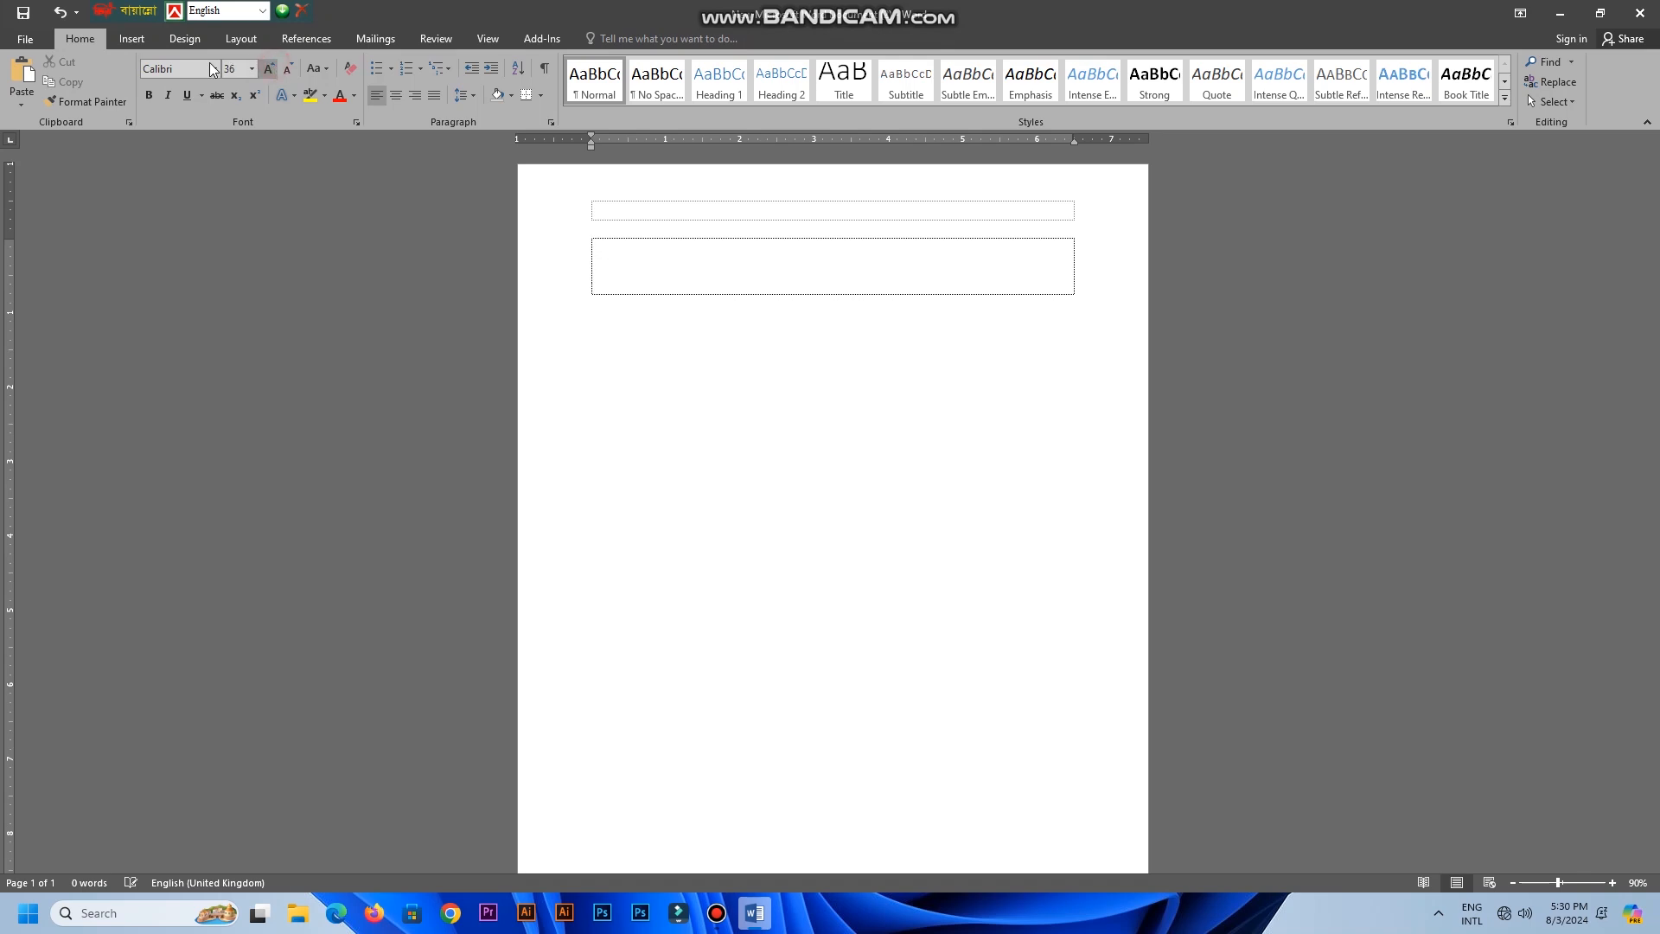
Insert a new equation with a stacked fraction, enter 1 over 2, and leave the equation box
click(134, 40)
click(1248, 92)
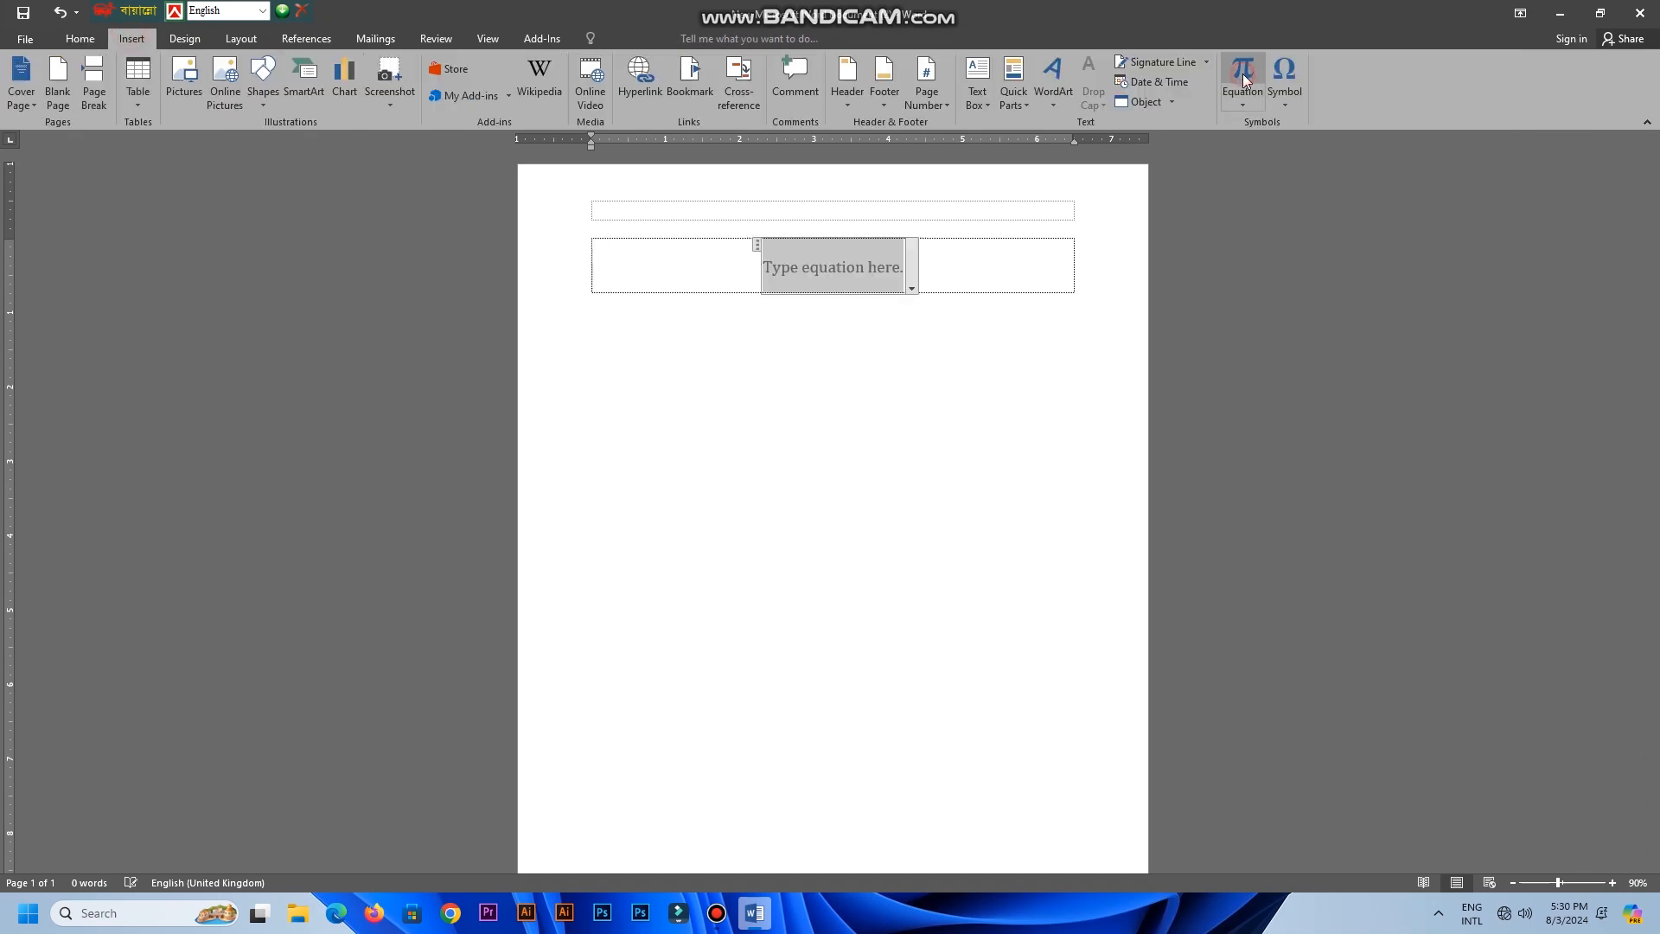
click(747, 78)
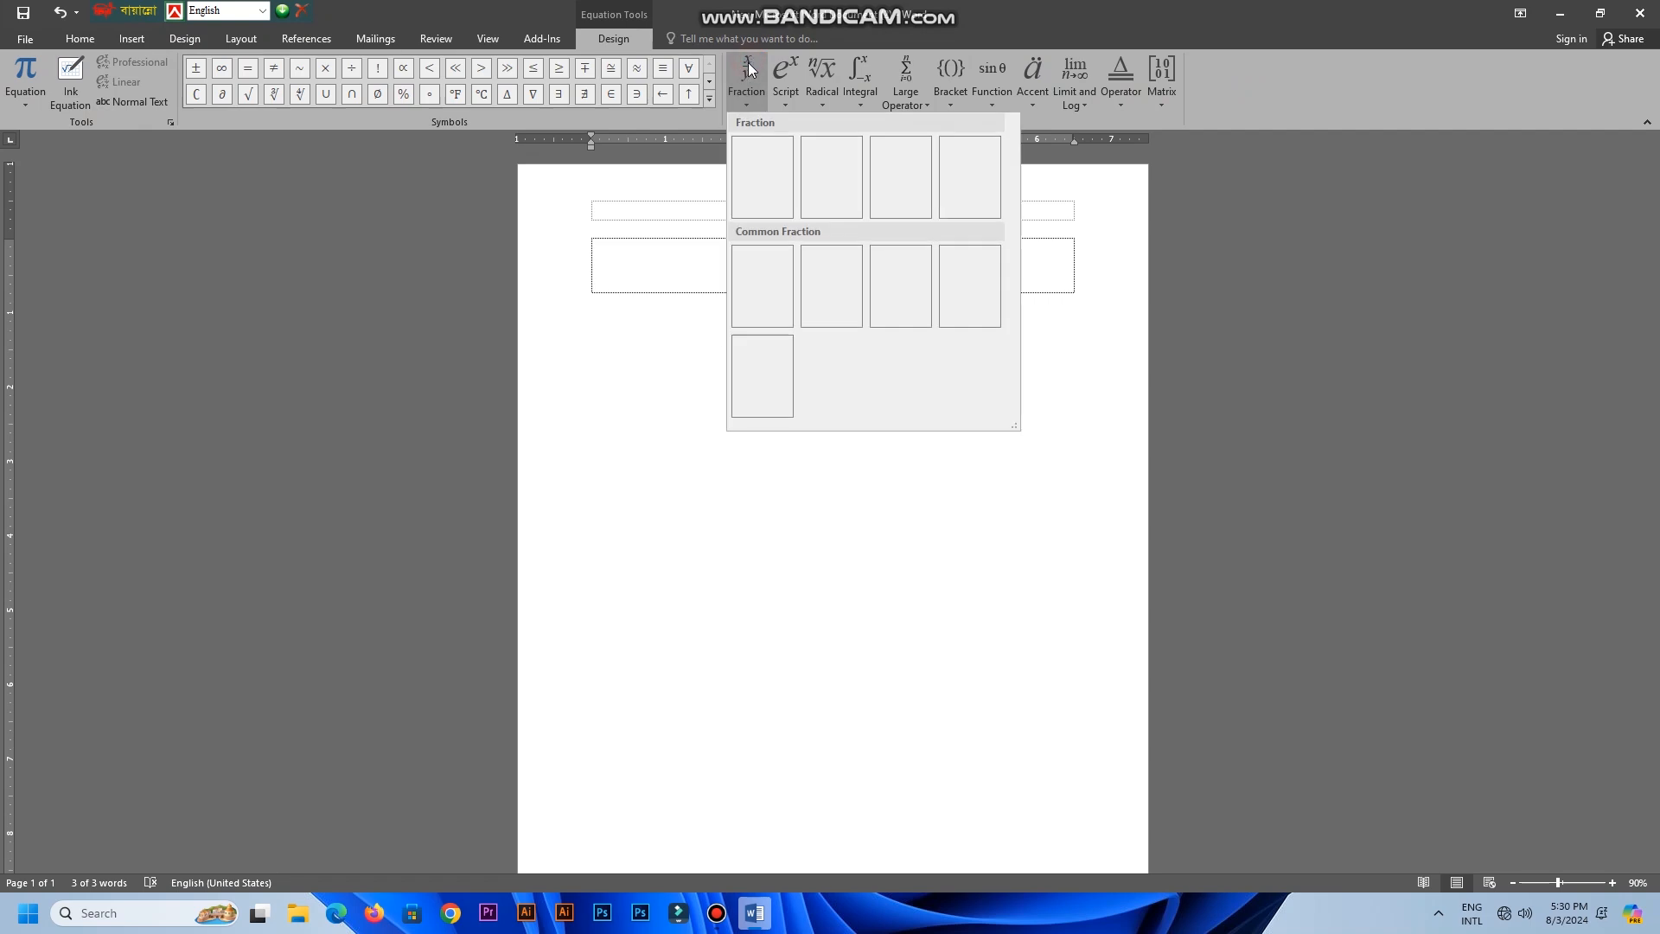
click(759, 164)
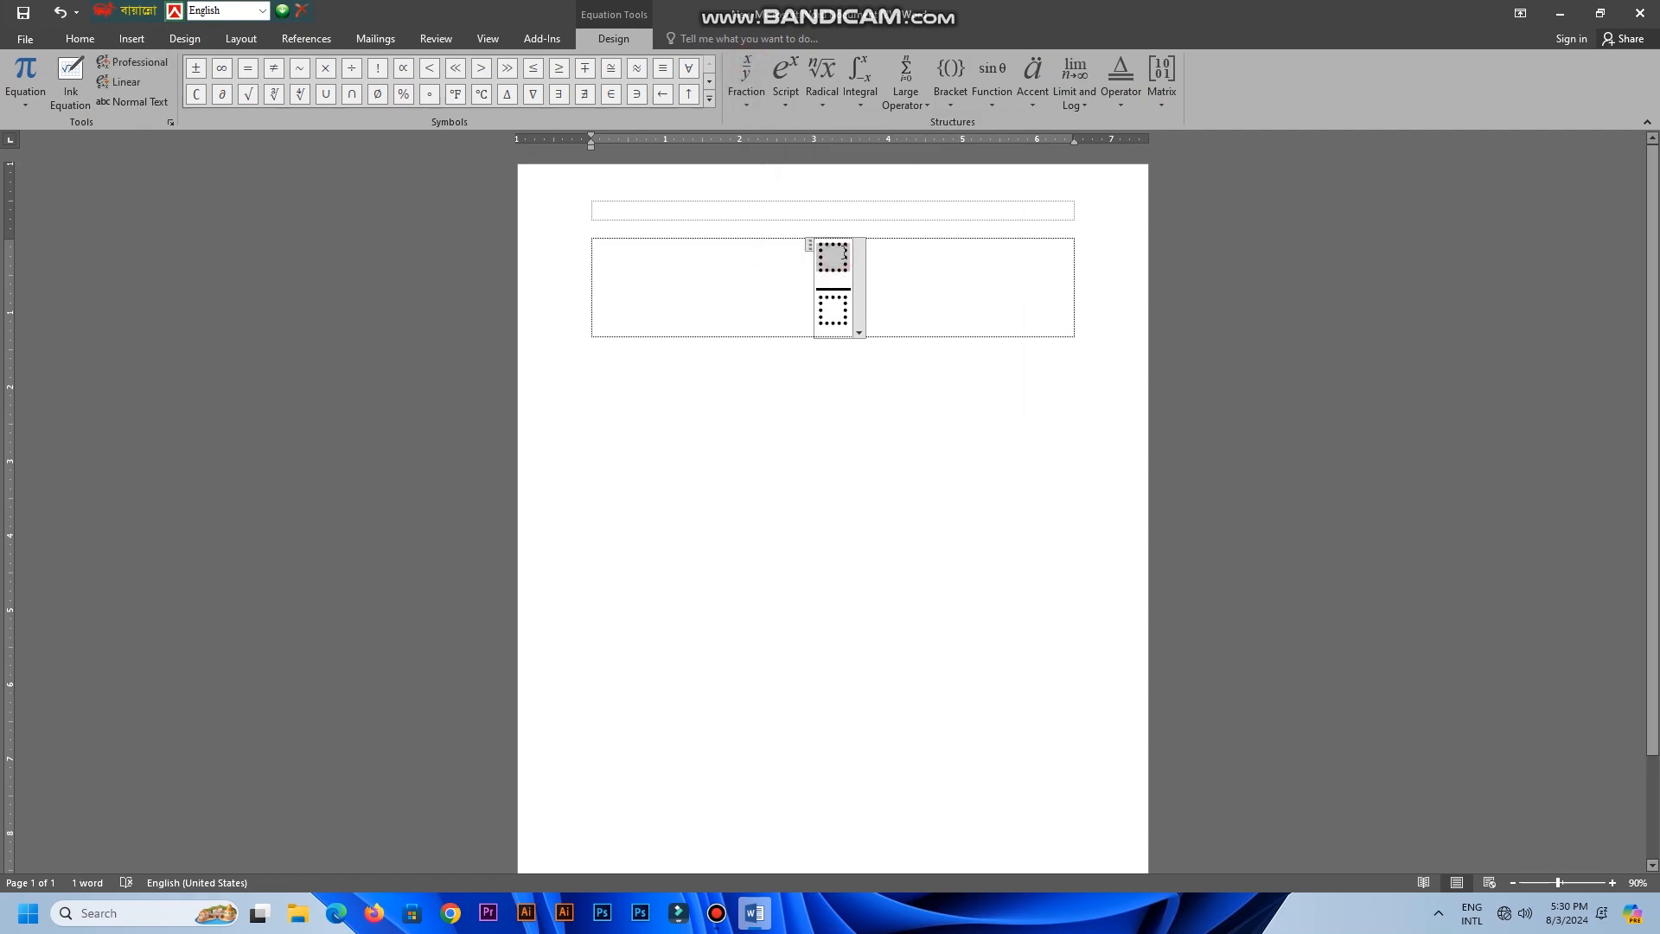
text(1)
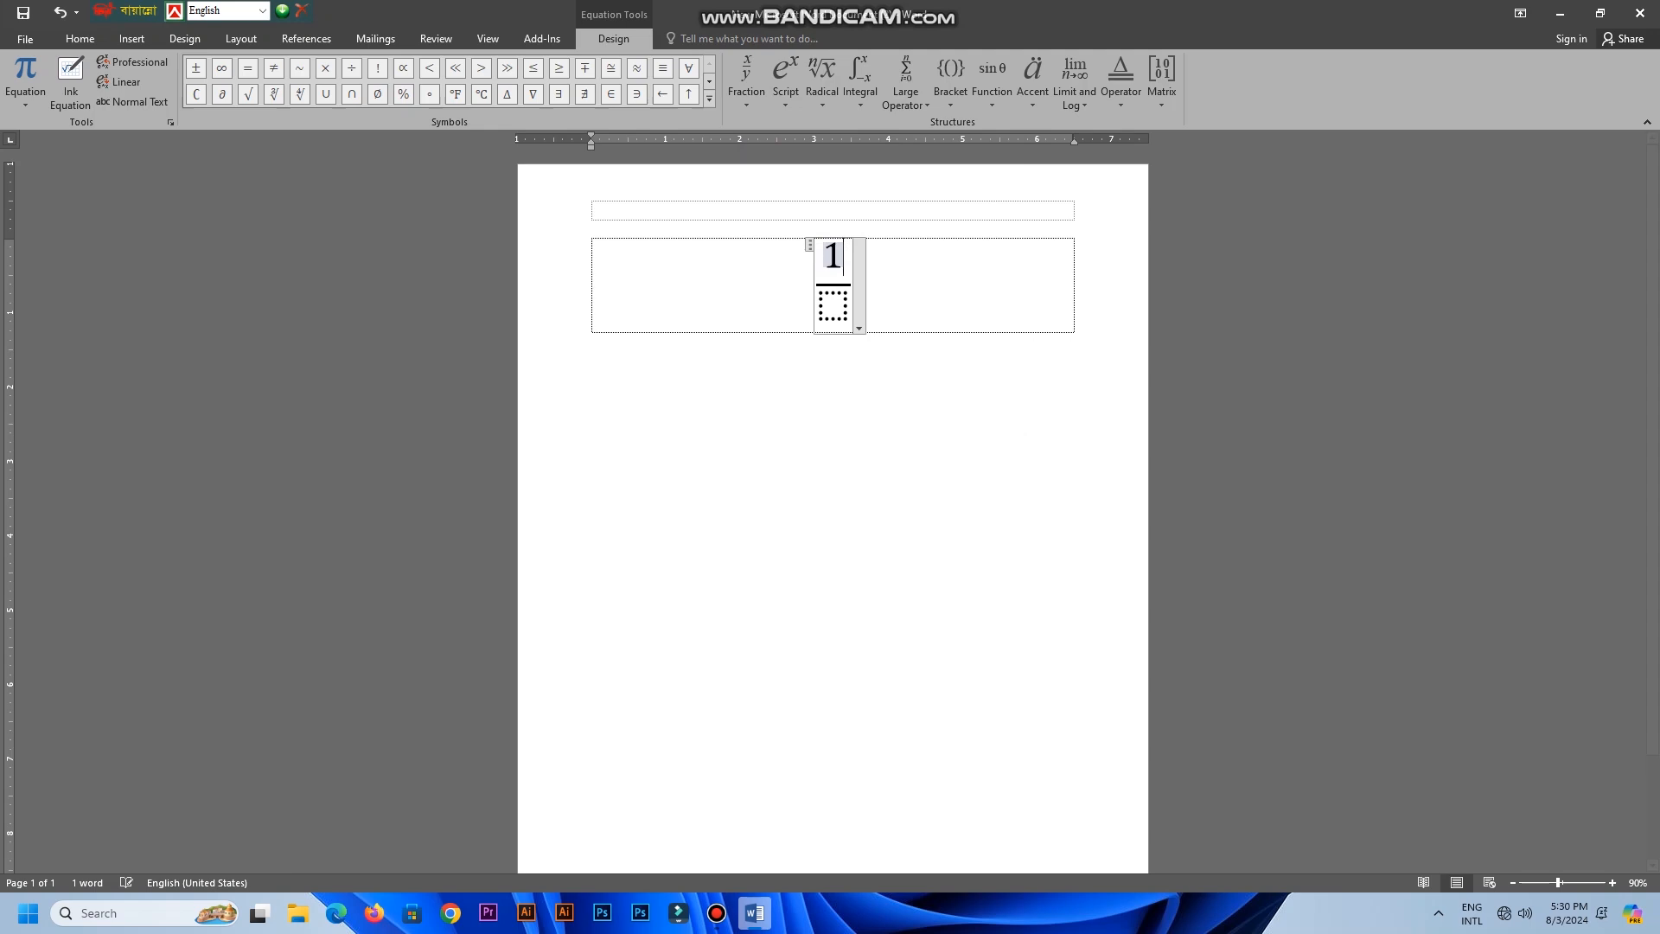
click(828, 301)
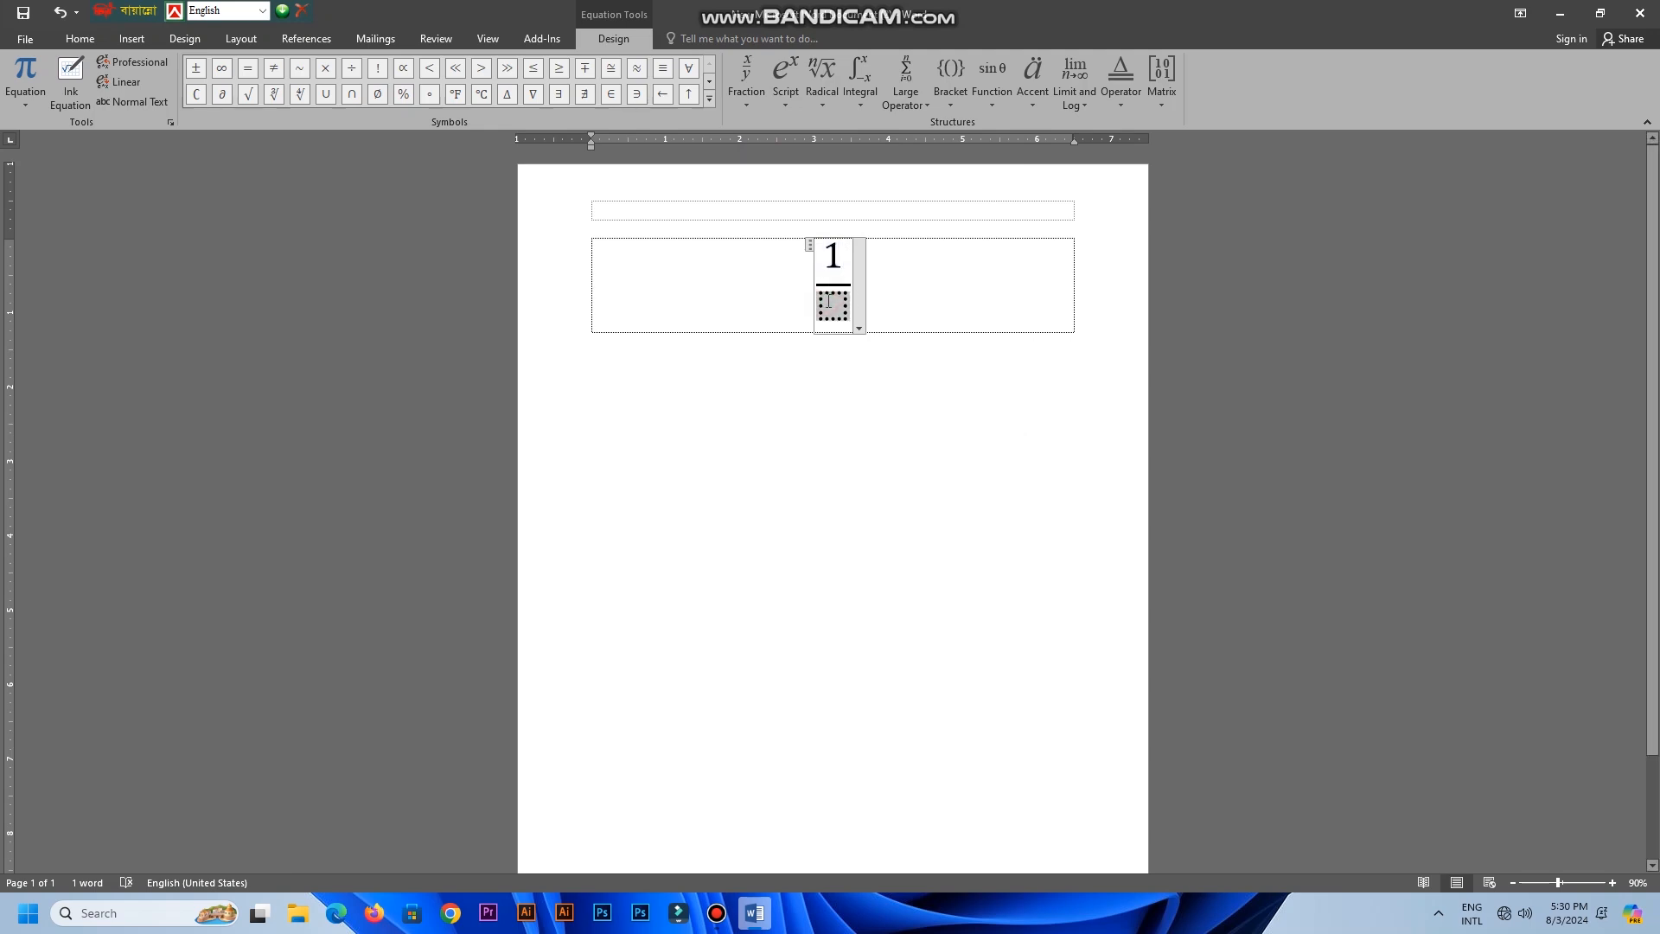
text(2)
click(908, 541)
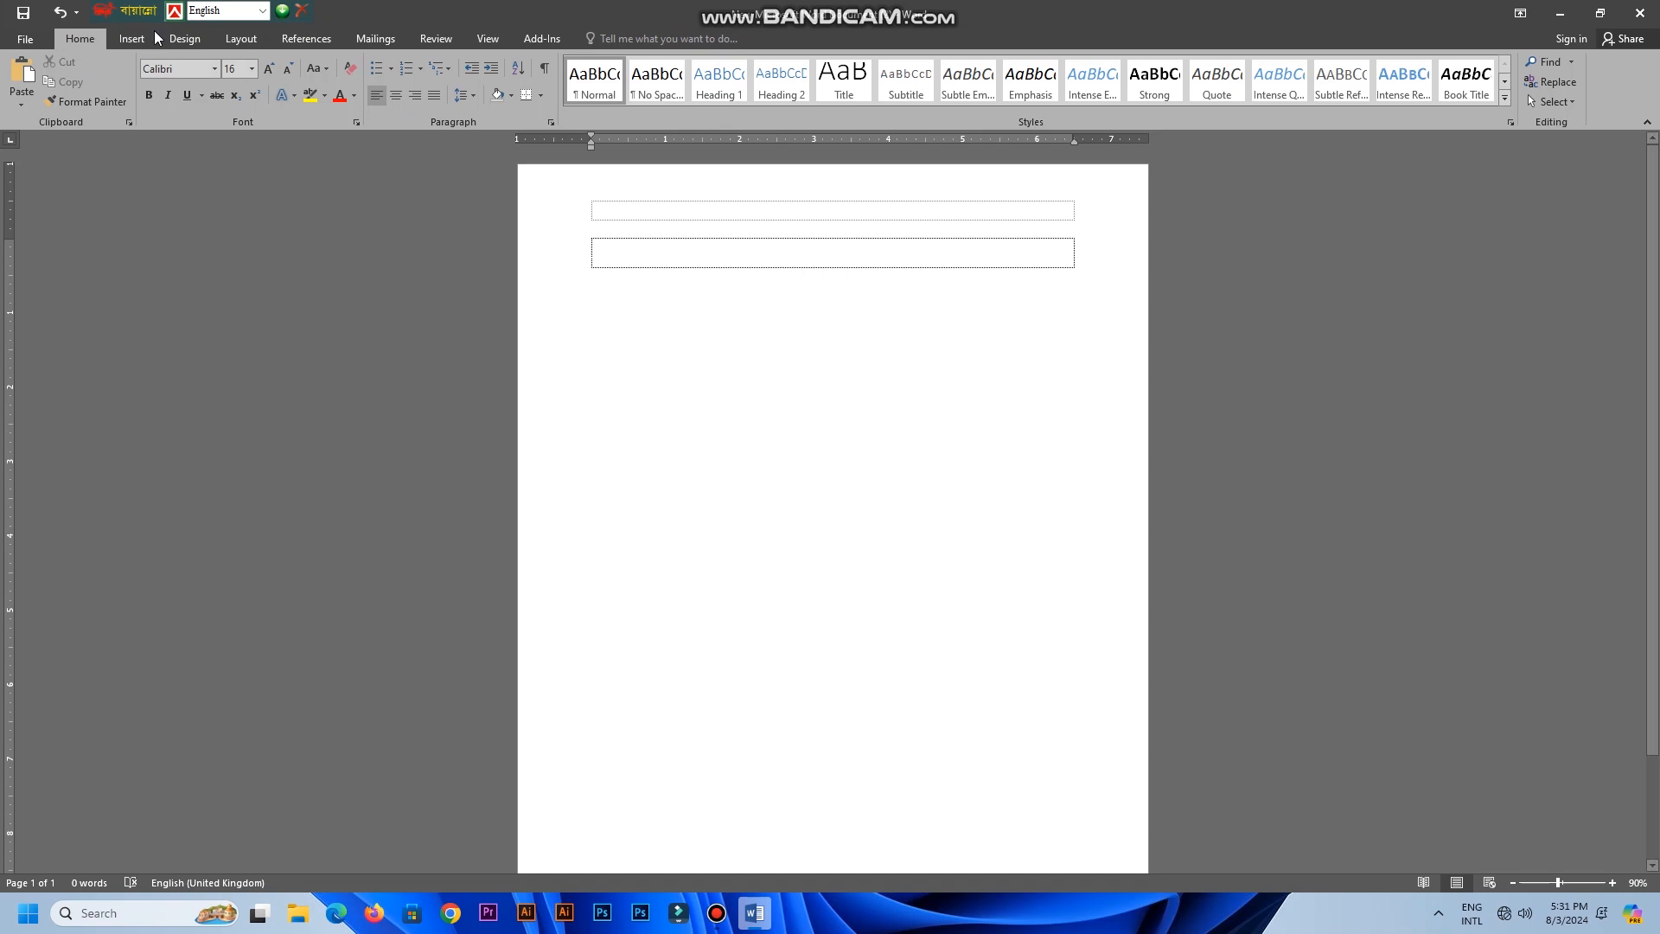
Insert a new equation with a square root of 36 and add =6 after it
click(139, 42)
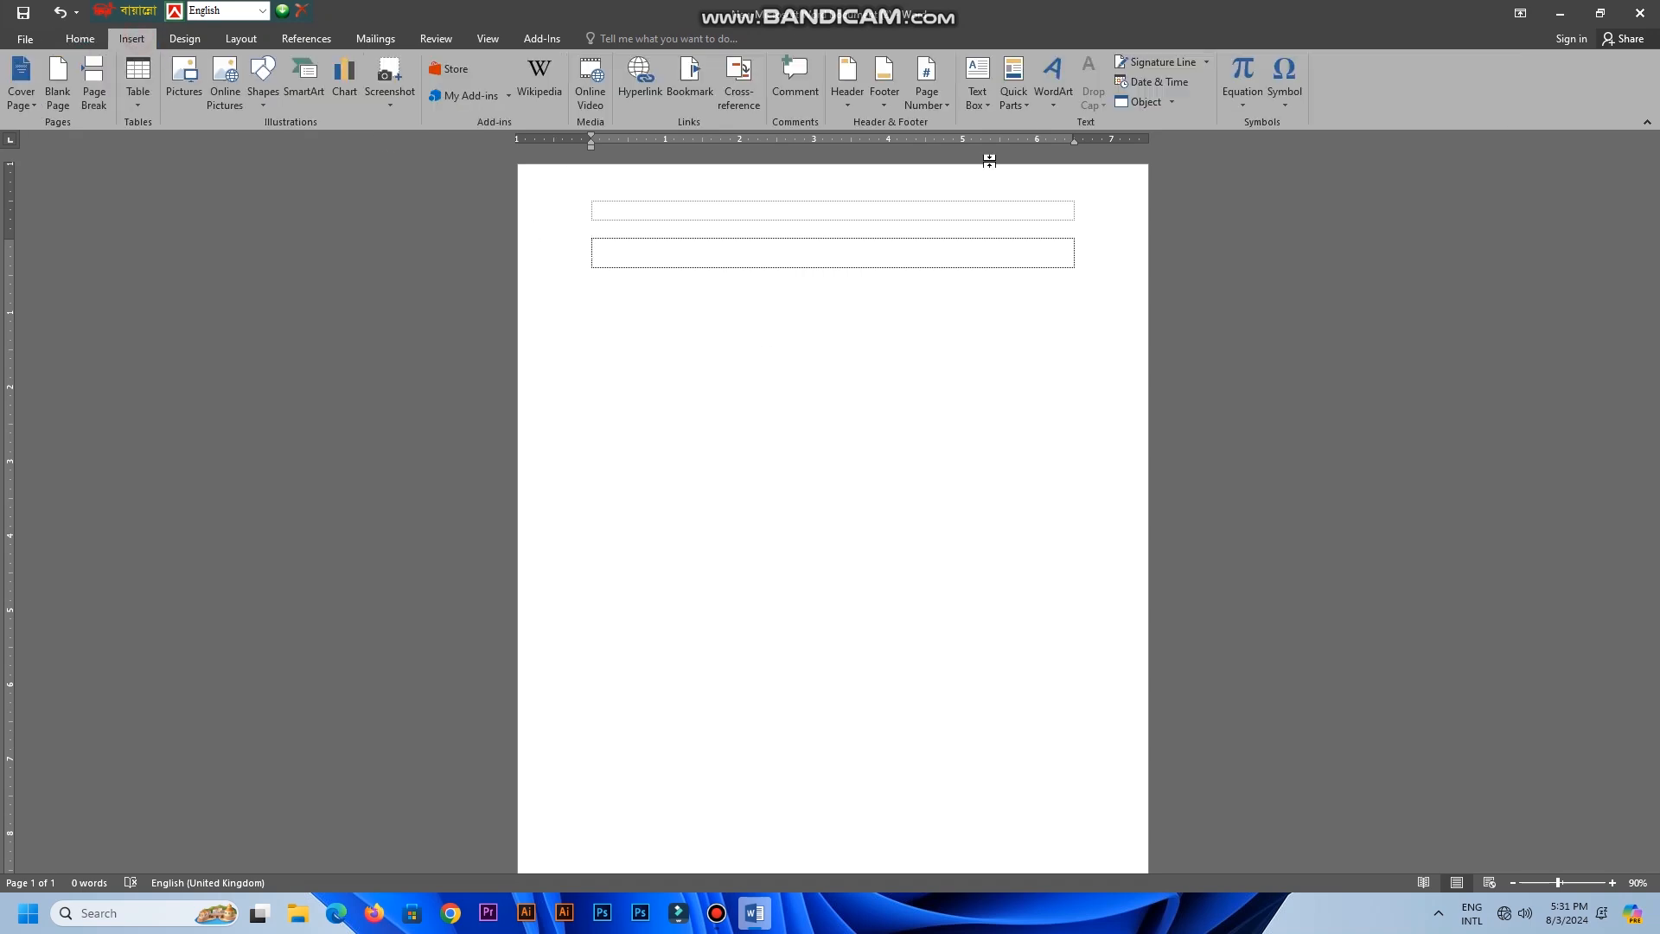
click(1243, 76)
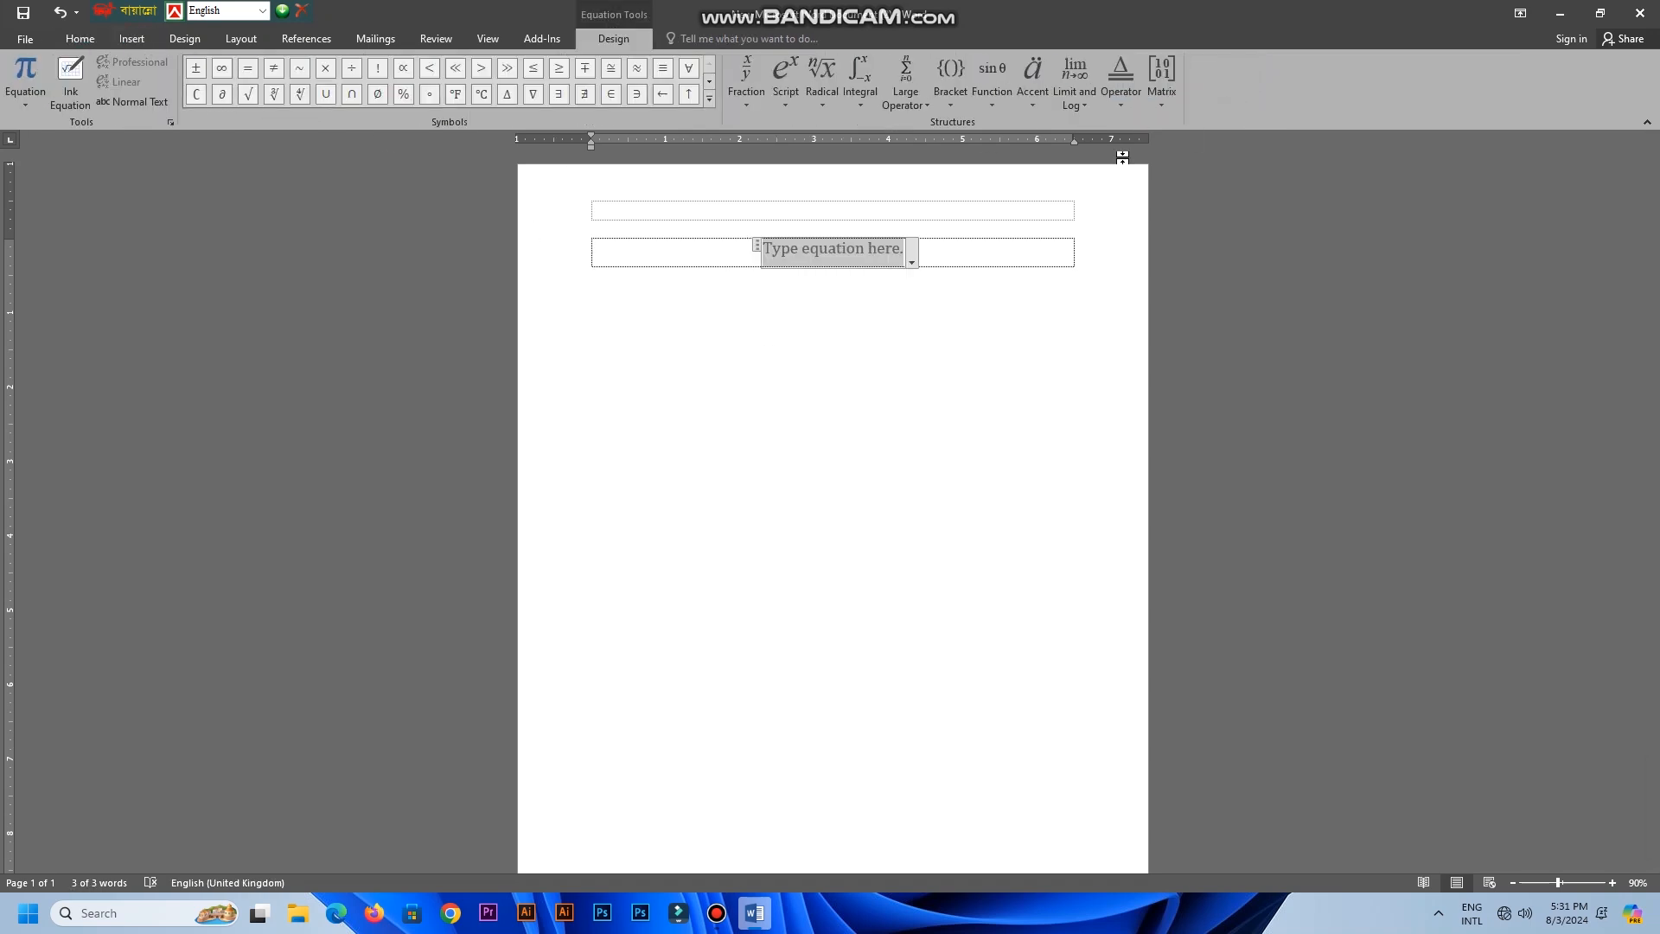
click(826, 72)
click(841, 183)
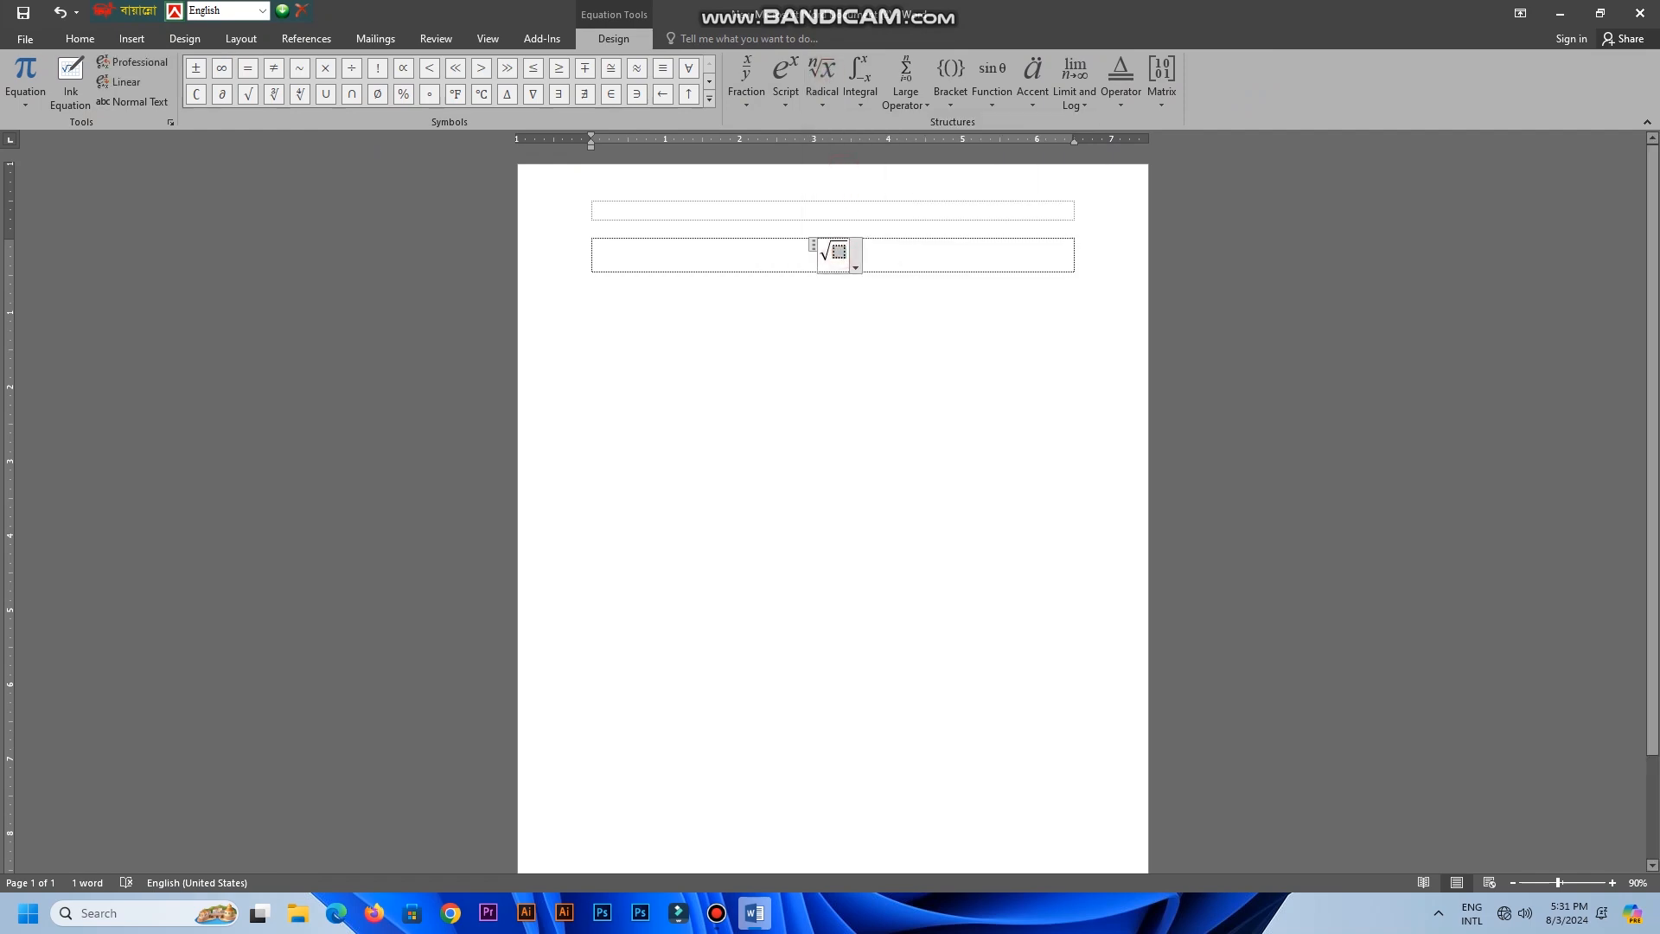
text(36)
click(891, 432)
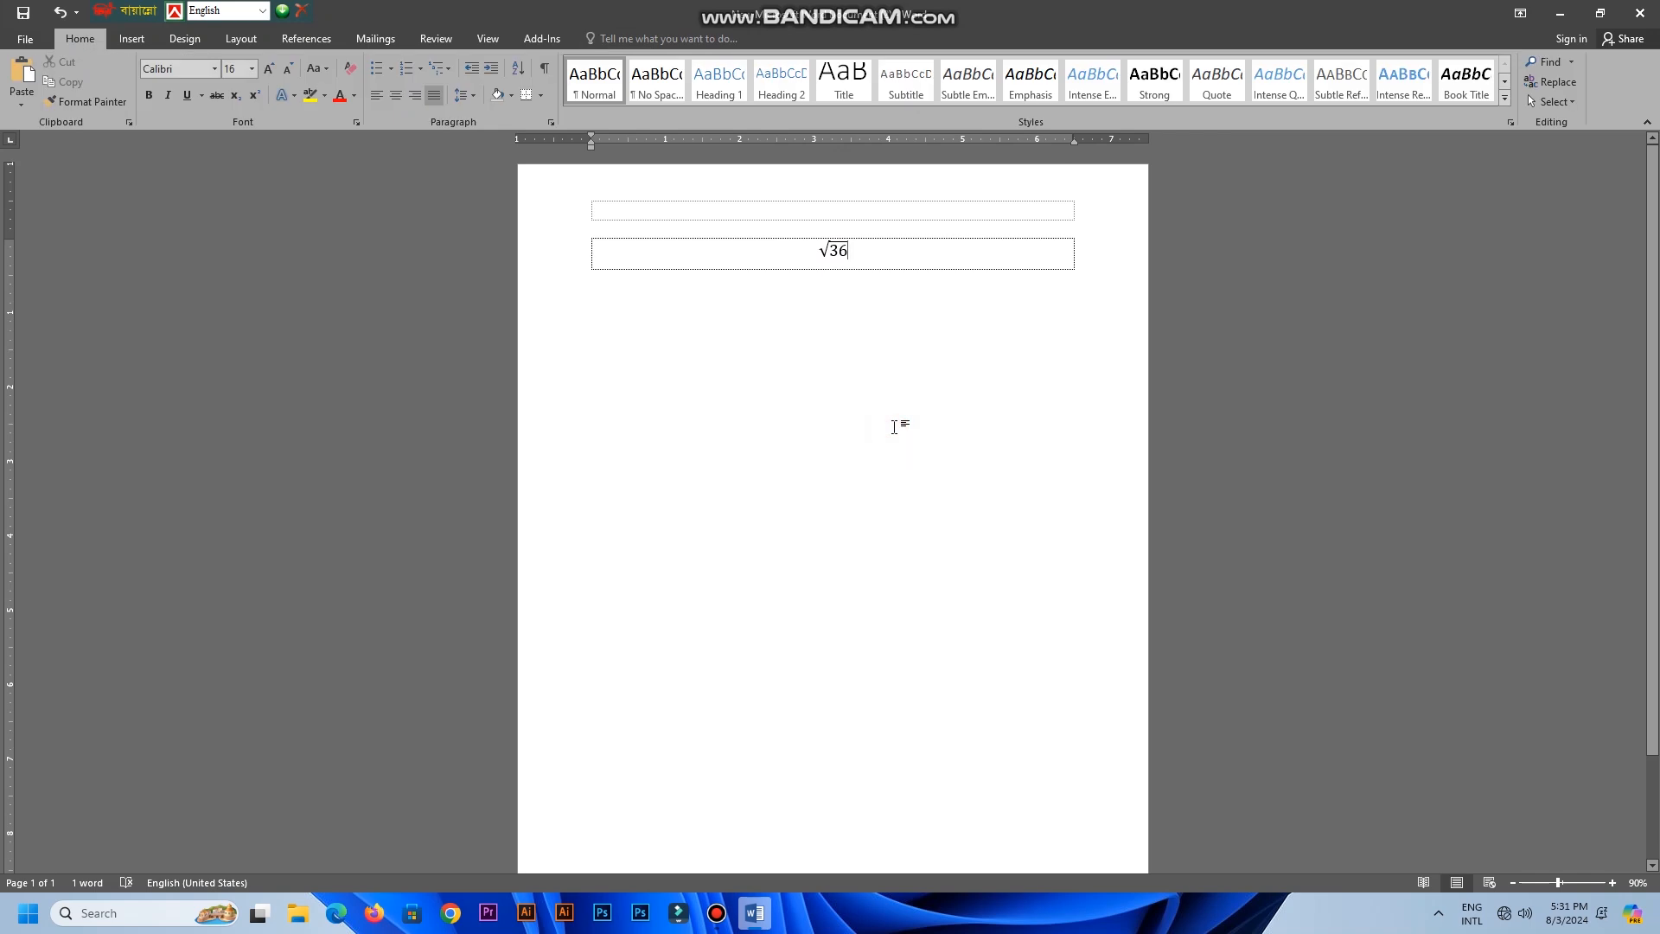
text(=6)
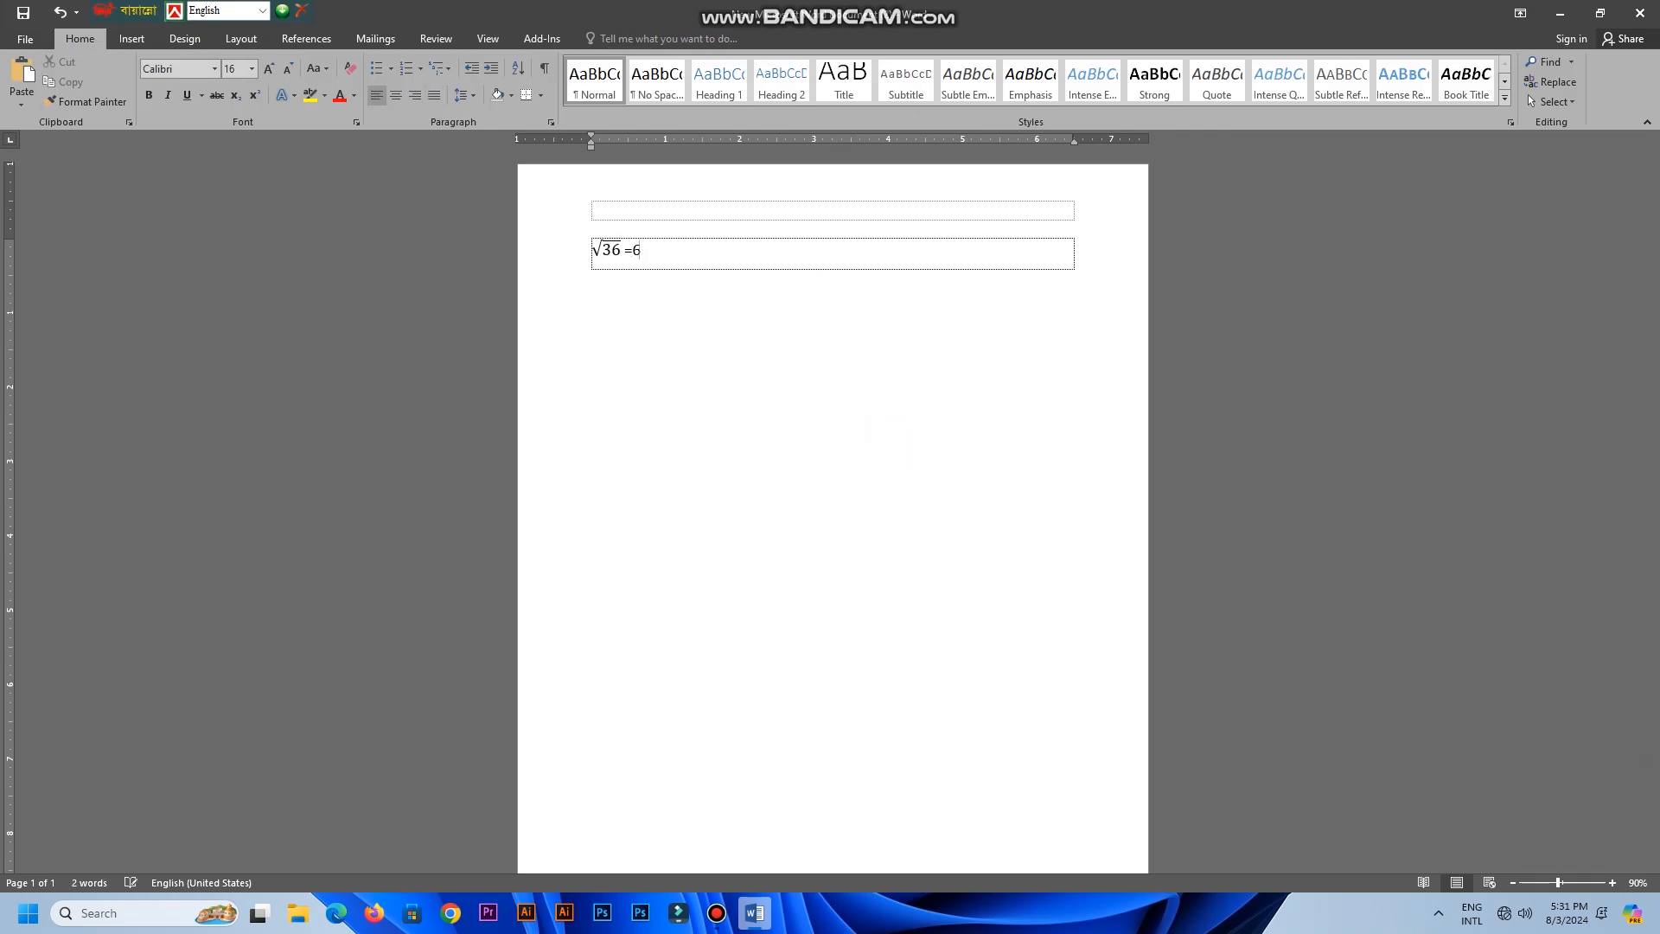
Insert another new equation on the same line after =6
click(134, 39)
click(1243, 74)
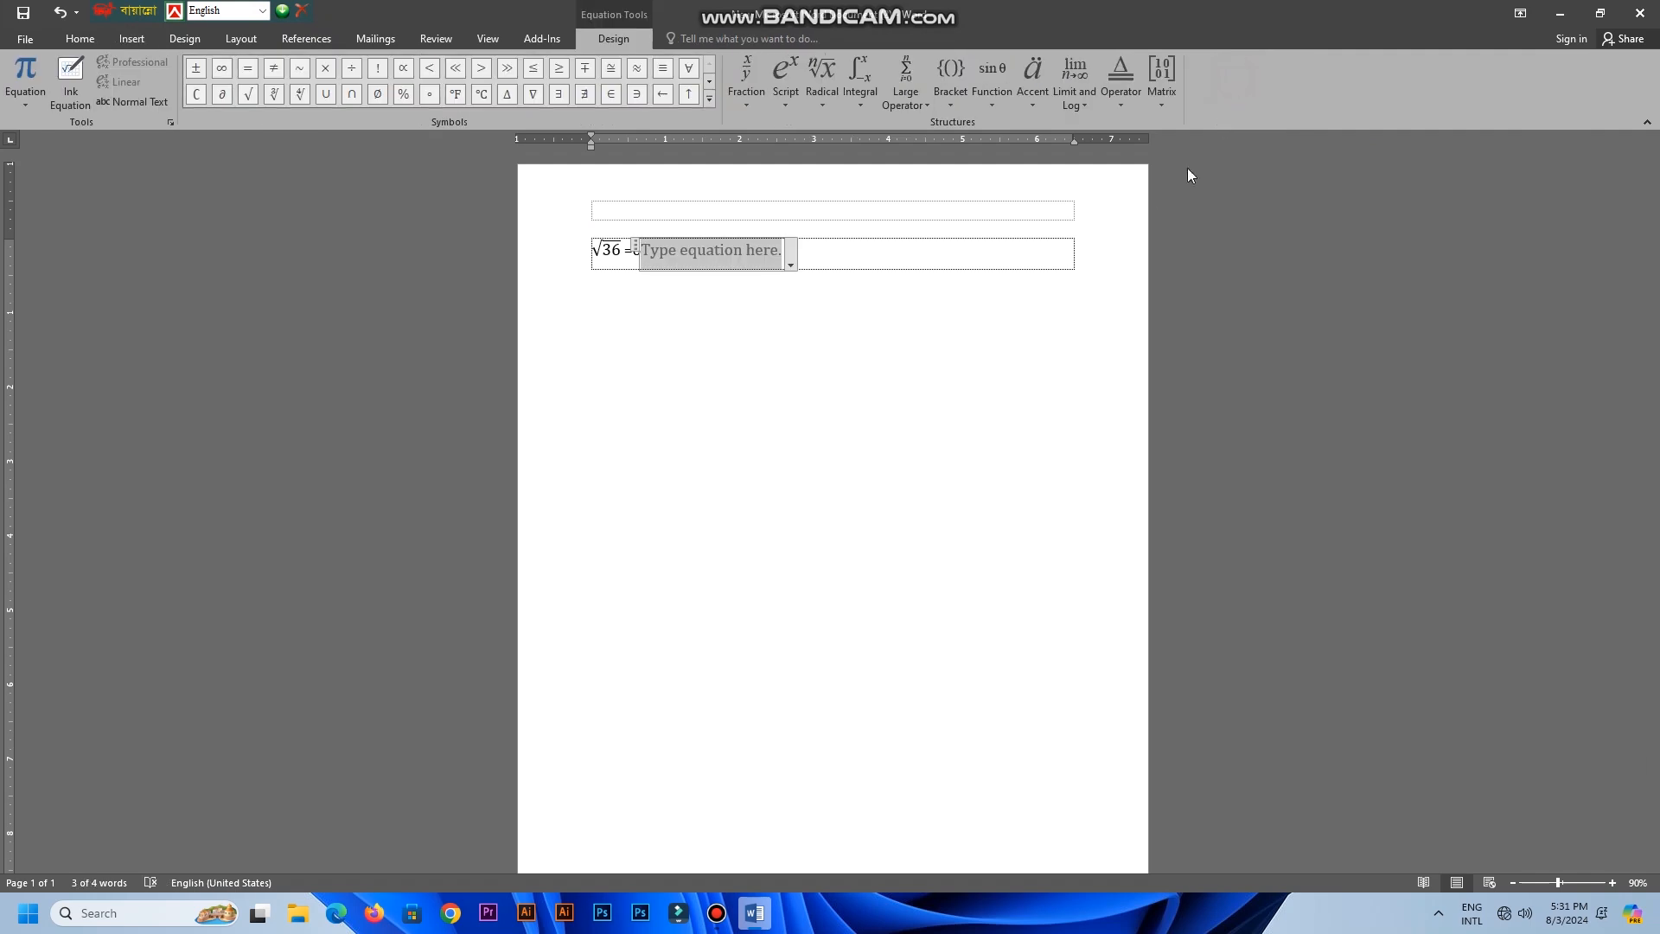